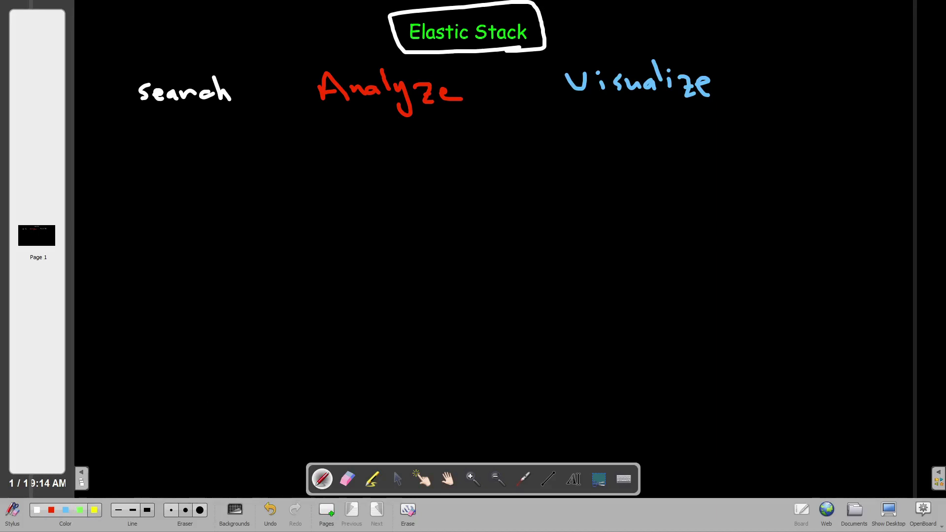
# Draw a yellow arrow beside the Elastic Stack title and write "Splunk" in yellow after it
pyautogui.moveTo(605, 27)
pyautogui.mouseDown()
pyautogui.moveTo(663, 20)
pyautogui.moveTo(654, 27)
pyautogui.mouseUp()
pyautogui.moveTo(699, 7); pyautogui.dragTo(704, 29)
pyautogui.moveTo(720, 13)
pyautogui.mouseDown()
pyautogui.moveTo(723, 31)
pyautogui.moveTo(761, 22)
pyautogui.moveTo(778, 34)
pyautogui.mouseUp()
pyautogui.moveTo(778, 27)
pyautogui.mouseDown()
pyautogui.moveTo(789, 17)
pyautogui.moveTo(795, 30)
pyautogui.mouseUp()
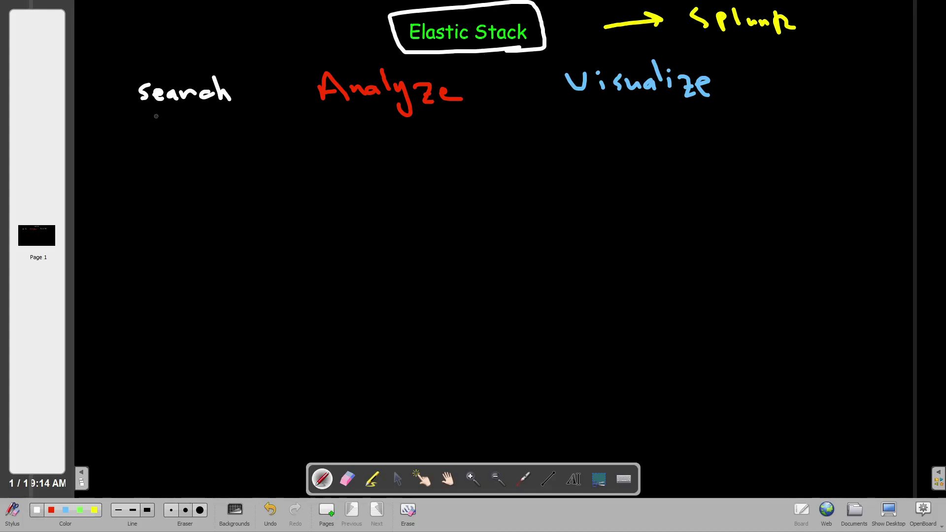
# Box "search" in white, link and box "Analyze" and "Visualize" with red arrows and frames, and underline "Splunk" in red
pyautogui.moveTo(126, 115)
pyautogui.mouseDown()
pyautogui.moveTo(189, 121)
pyautogui.moveTo(256, 101)
pyautogui.moveTo(180, 57)
pyautogui.moveTo(117, 102)
pyautogui.mouseUp()
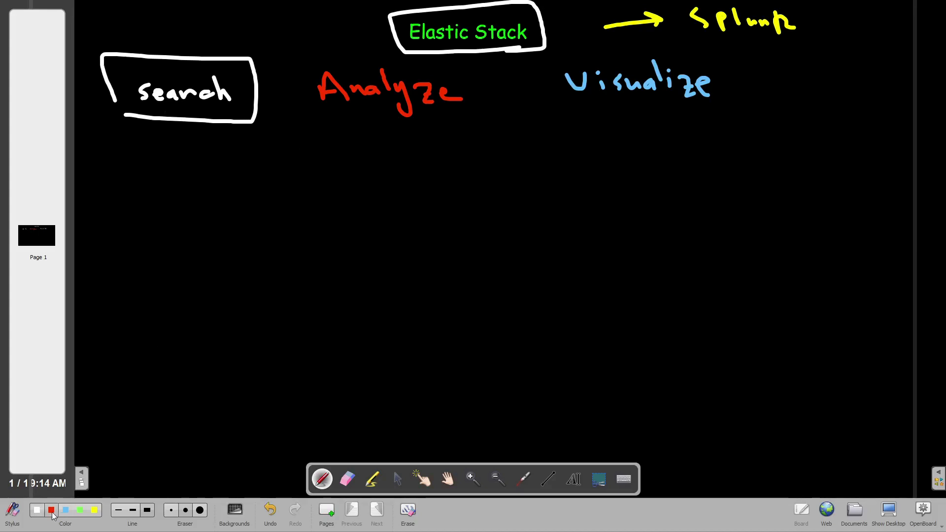
pyautogui.moveTo(267, 95)
pyautogui.mouseDown()
pyautogui.moveTo(306, 91)
pyautogui.moveTo(296, 93)
pyautogui.mouseUp()
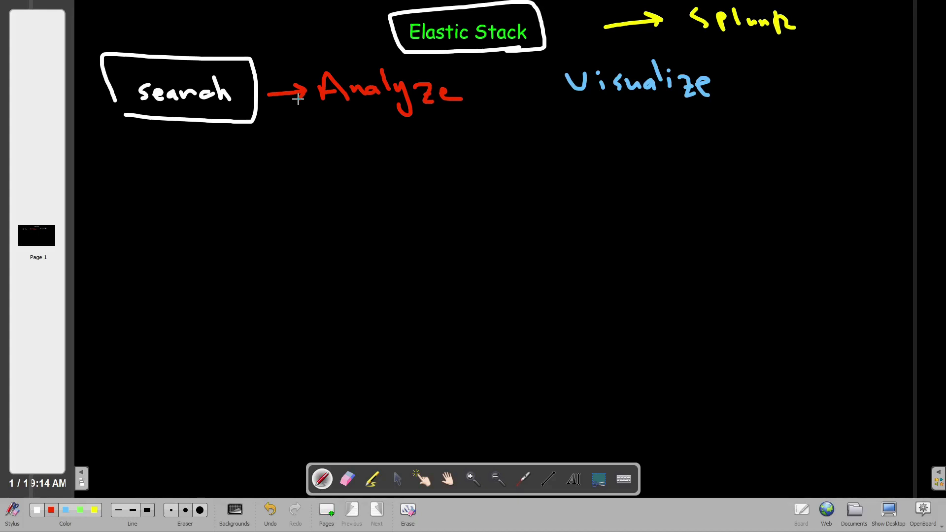
pyautogui.moveTo(320, 129)
pyautogui.mouseDown()
pyautogui.moveTo(481, 127)
pyautogui.moveTo(477, 71)
pyautogui.moveTo(382, 55)
pyautogui.moveTo(306, 63)
pyautogui.moveTo(315, 131)
pyautogui.mouseUp()
pyautogui.moveTo(687, 32); pyautogui.dragTo(743, 34)
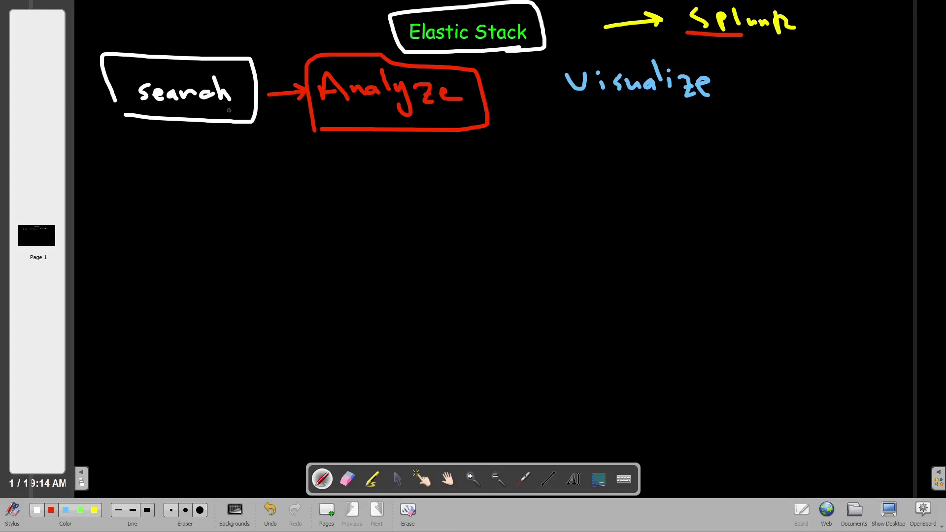
pyautogui.moveTo(499, 91)
pyautogui.mouseDown()
pyautogui.moveTo(556, 87)
pyautogui.moveTo(548, 98)
pyautogui.moveTo(735, 111)
pyautogui.moveTo(704, 44)
pyautogui.moveTo(545, 57)
pyautogui.moveTo(570, 107)
pyautogui.mouseUp()
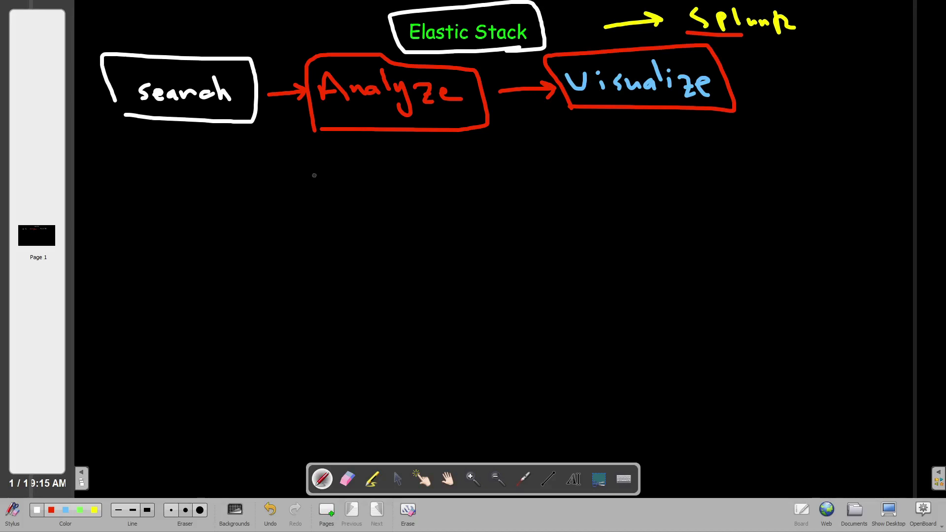
# Draw a white downward arrow beneath "Splunk" and write "SIEM" in white below it
pyautogui.moveTo(800, 46)
pyautogui.mouseDown()
pyautogui.moveTo(813, 68)
pyautogui.moveTo(803, 69)
pyautogui.moveTo(800, 117)
pyautogui.moveTo(826, 118)
pyautogui.mouseUp()
pyautogui.click(826, 104)
pyautogui.moveTo(834, 102)
pyautogui.mouseDown()
pyautogui.moveTo(848, 101)
pyautogui.moveTo(850, 126)
pyautogui.moveTo(852, 115)
pyautogui.mouseUp()
pyautogui.moveTo(851, 116)
pyautogui.mouseDown()
pyautogui.moveTo(852, 127)
pyautogui.moveTo(866, 121)
pyautogui.mouseUp()
pyautogui.moveTo(866, 120)
pyautogui.mouseDown()
pyautogui.moveTo(872, 102)
pyautogui.moveTo(886, 132)
pyautogui.mouseUp()
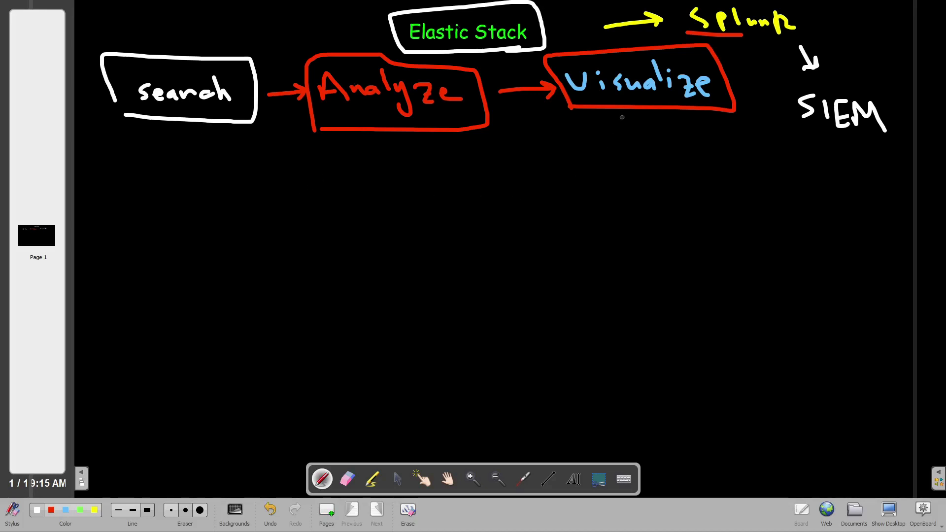
# Draw a white downward arrow from between the Analyze and Visualize boxes and write "Analysis" beneath it
pyautogui.moveTo(494, 109); pyautogui.dragTo(512, 170)
pyautogui.moveTo(506, 164); pyautogui.dragTo(522, 158)
pyautogui.moveTo(476, 198)
pyautogui.mouseDown()
pyautogui.moveTo(477, 210)
pyautogui.moveTo(504, 221)
pyautogui.moveTo(482, 220)
pyautogui.moveTo(532, 223)
pyautogui.mouseUp()
pyautogui.click(529, 220)
pyautogui.moveTo(532, 197); pyautogui.dragTo(546, 218)
pyautogui.moveTo(553, 212)
pyautogui.mouseDown()
pyautogui.moveTo(562, 239)
pyautogui.moveTo(548, 232)
pyautogui.mouseUp()
pyautogui.moveTo(564, 213)
pyautogui.mouseDown()
pyautogui.moveTo(560, 222)
pyautogui.moveTo(589, 225)
pyautogui.mouseUp()
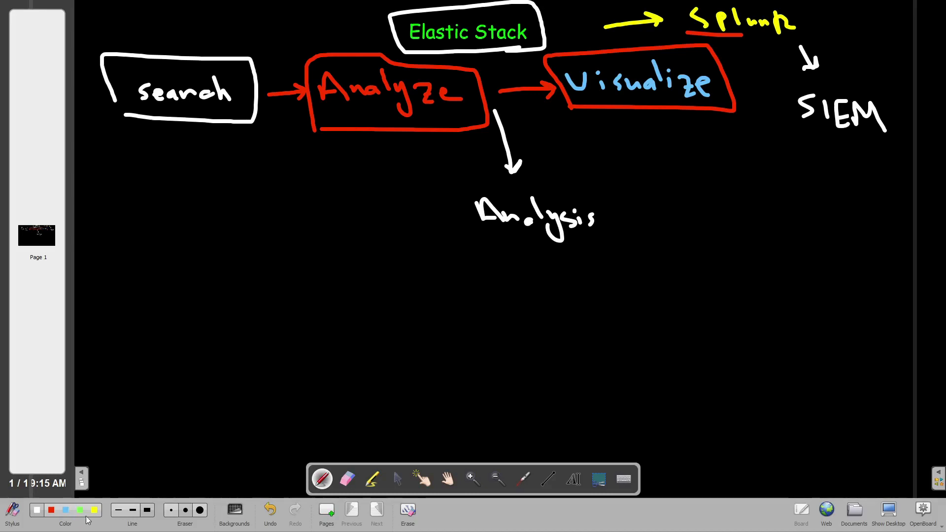
# Write "1] Beats" in blue in the empty area well below the search box
pyautogui.click(66, 511)
pyautogui.moveTo(108, 318)
pyautogui.mouseDown()
pyautogui.moveTo(109, 333)
pyautogui.moveTo(145, 306)
pyautogui.moveTo(138, 348)
pyautogui.mouseUp()
pyautogui.moveTo(175, 311)
pyautogui.mouseDown()
pyautogui.moveTo(177, 329)
pyautogui.moveTo(165, 337)
pyautogui.moveTo(249, 339)
pyautogui.moveTo(264, 323)
pyautogui.moveTo(256, 338)
pyautogui.mouseUp()
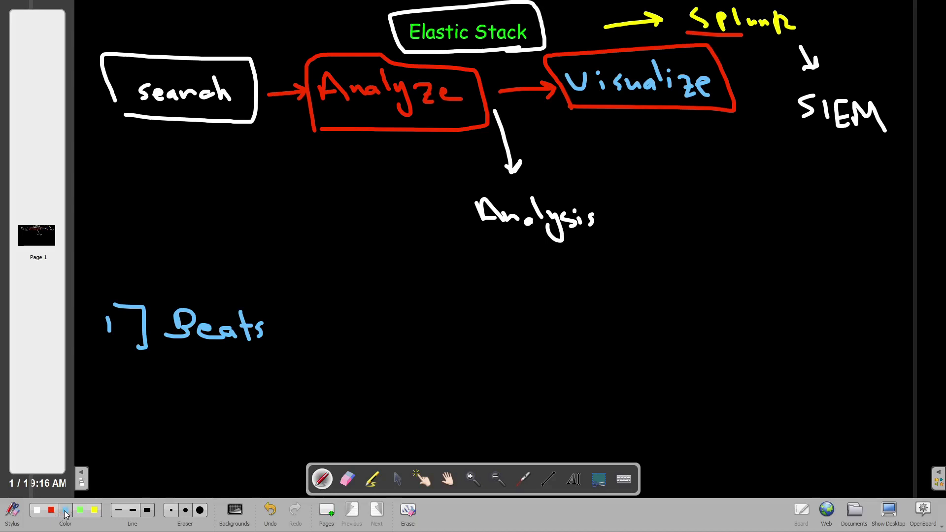
# Draw a white arrow after "Beats" and write "2] Logstash" in blue beside it
pyautogui.click(37, 509)
pyautogui.moveTo(305, 337)
pyautogui.mouseDown()
pyautogui.moveTo(356, 330)
pyautogui.moveTo(345, 340)
pyautogui.mouseUp()
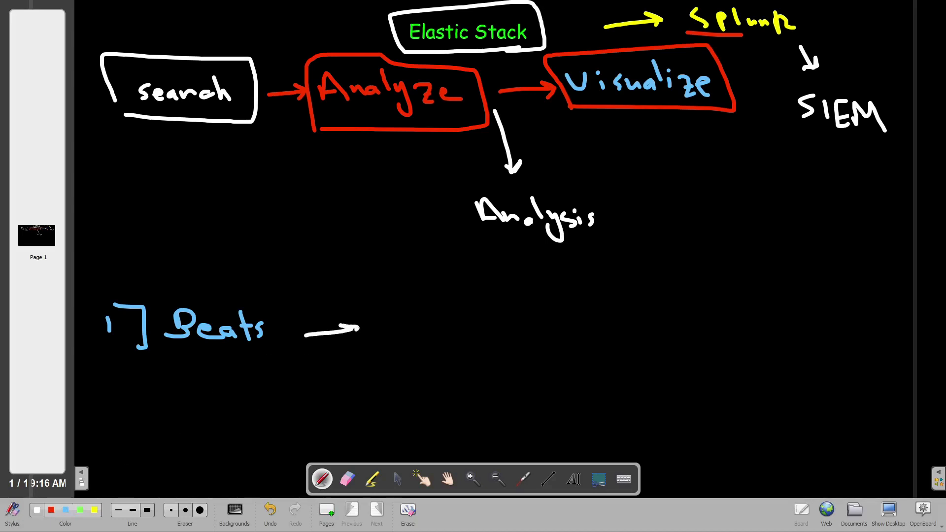
pyautogui.click(65, 510)
pyautogui.moveTo(383, 314); pyautogui.dragTo(395, 326)
pyautogui.moveTo(392, 296); pyautogui.dragTo(401, 351)
pyautogui.moveTo(439, 303)
pyautogui.mouseDown()
pyautogui.moveTo(448, 345)
pyautogui.moveTo(470, 332)
pyautogui.mouseUp()
pyautogui.moveTo(481, 316)
pyautogui.mouseDown()
pyautogui.moveTo(478, 327)
pyautogui.moveTo(481, 317)
pyautogui.mouseUp()
pyautogui.moveTo(498, 316)
pyautogui.mouseDown()
pyautogui.moveTo(482, 339)
pyautogui.moveTo(514, 332)
pyautogui.moveTo(527, 339)
pyautogui.moveTo(535, 322)
pyautogui.moveTo(538, 333)
pyautogui.moveTo(563, 320)
pyautogui.moveTo(551, 338)
pyautogui.mouseUp()
pyautogui.moveTo(570, 301); pyautogui.dragTo(609, 344)
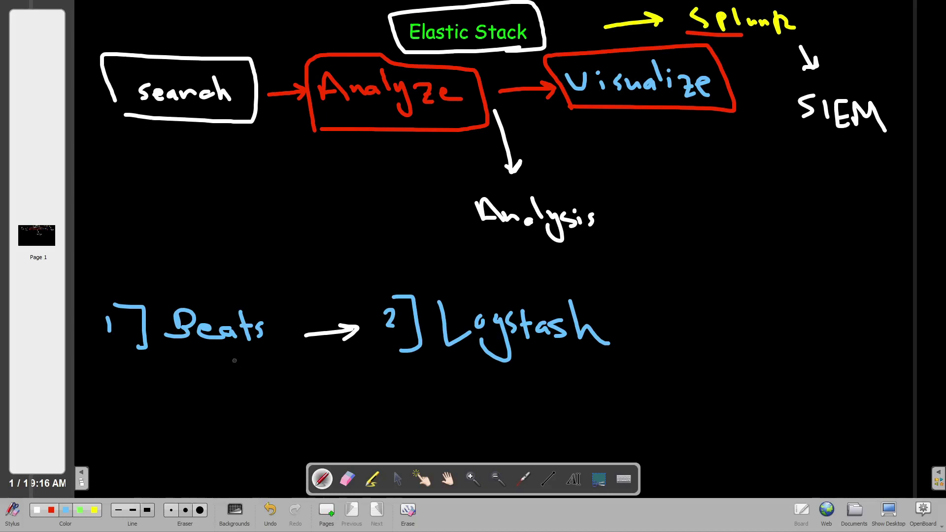
# Write "shipping" below Beats and "processing" below Logstash in green
pyautogui.click(80, 510)
pyautogui.moveTo(156, 388); pyautogui.dragTo(149, 407)
pyautogui.moveTo(176, 379)
pyautogui.mouseDown()
pyautogui.moveTo(217, 422)
pyautogui.moveTo(252, 401)
pyautogui.moveTo(242, 426)
pyautogui.mouseUp()
pyautogui.click(200, 392)
pyautogui.click(236, 390)
pyautogui.moveTo(443, 380)
pyautogui.mouseDown()
pyautogui.moveTo(449, 408)
pyautogui.moveTo(447, 393)
pyautogui.moveTo(476, 383)
pyautogui.moveTo(514, 394)
pyautogui.mouseUp()
pyautogui.moveTo(523, 382)
pyautogui.mouseDown()
pyautogui.moveTo(515, 400)
pyautogui.moveTo(575, 390)
pyautogui.moveTo(565, 430)
pyautogui.mouseUp()
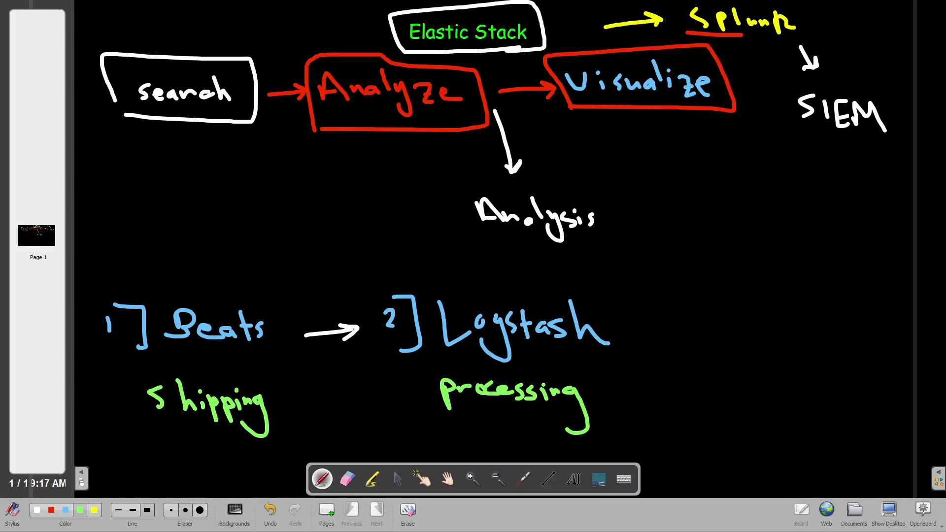
# Draw a white arrow after "Logstash", write "3] ES" in blue beside it and "Search" in green underneath
pyautogui.moveTo(629, 336); pyautogui.dragTo(680, 334)
pyautogui.moveTo(655, 322)
pyautogui.mouseDown()
pyautogui.moveTo(679, 333)
pyautogui.moveTo(654, 350)
pyautogui.mouseUp()
pyautogui.click(65, 510)
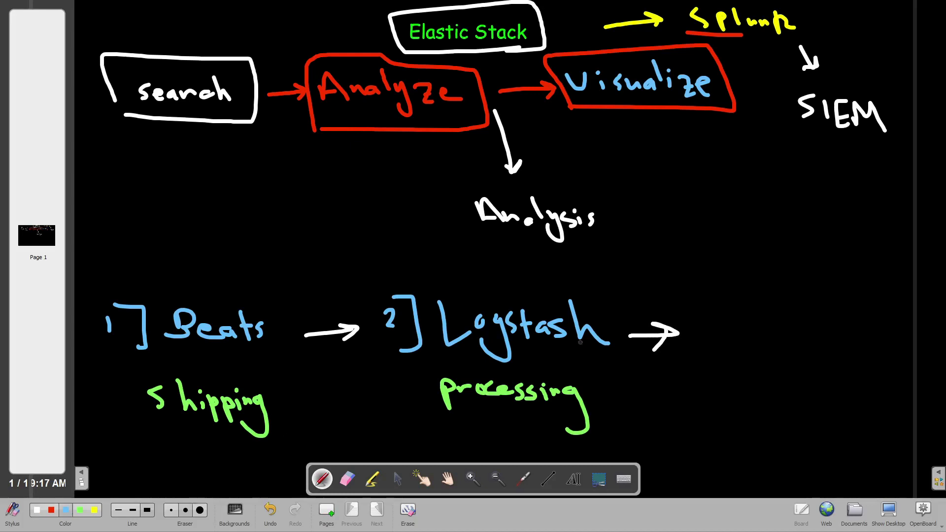
pyautogui.moveTo(690, 312); pyautogui.dragTo(689, 337)
pyautogui.moveTo(706, 287); pyautogui.dragTo(738, 344)
pyautogui.moveTo(782, 288)
pyautogui.mouseDown()
pyautogui.moveTo(781, 313)
pyautogui.moveTo(779, 300)
pyautogui.moveTo(799, 304)
pyautogui.moveTo(794, 315)
pyautogui.mouseUp()
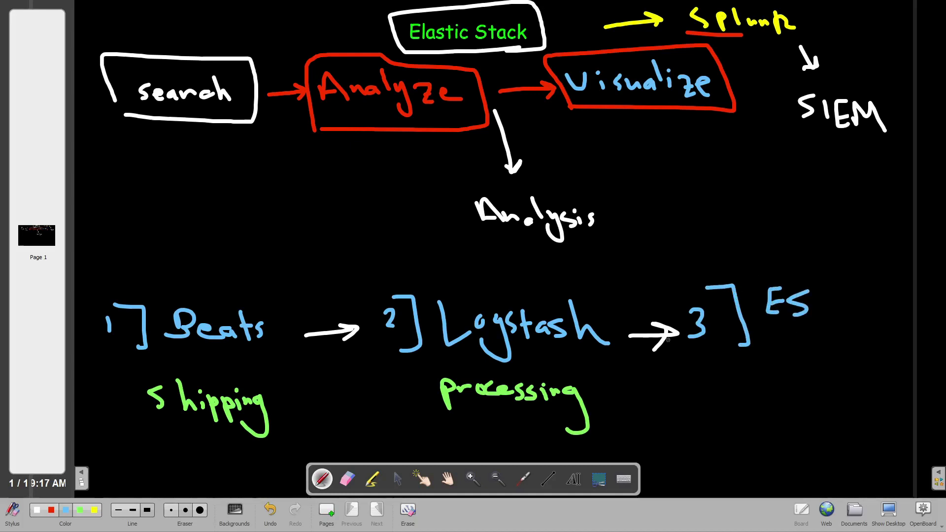
pyautogui.click(80, 511)
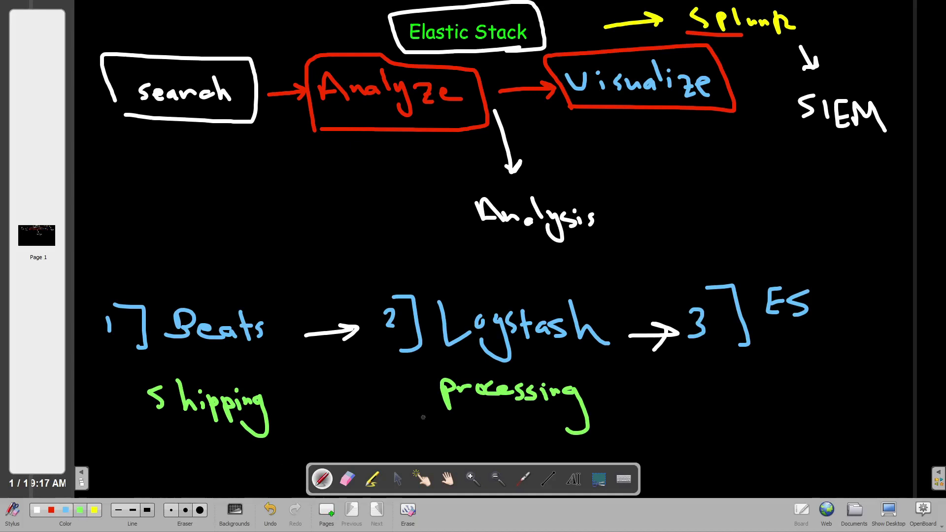
pyautogui.moveTo(768, 355)
pyautogui.mouseDown()
pyautogui.moveTo(751, 361)
pyautogui.moveTo(749, 375)
pyautogui.moveTo(857, 372)
pyautogui.mouseUp()
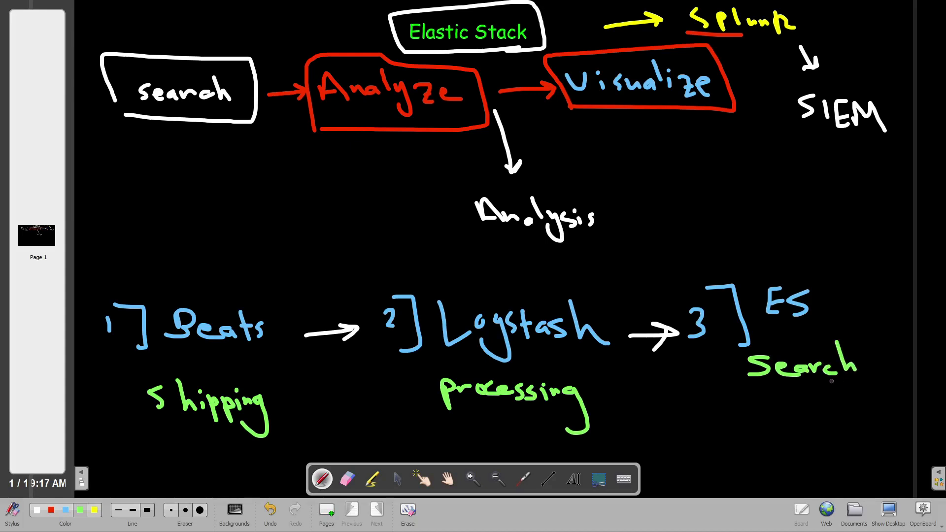
pyautogui.moveTo(771, 402)
pyautogui.mouseDown()
pyautogui.moveTo(754, 410)
pyautogui.moveTo(762, 431)
pyautogui.mouseUp()
pyautogui.moveTo(794, 400); pyautogui.dragTo(798, 436)
pyautogui.moveTo(787, 425)
pyautogui.mouseDown()
pyautogui.moveTo(833, 417)
pyautogui.moveTo(849, 424)
pyautogui.mouseUp()
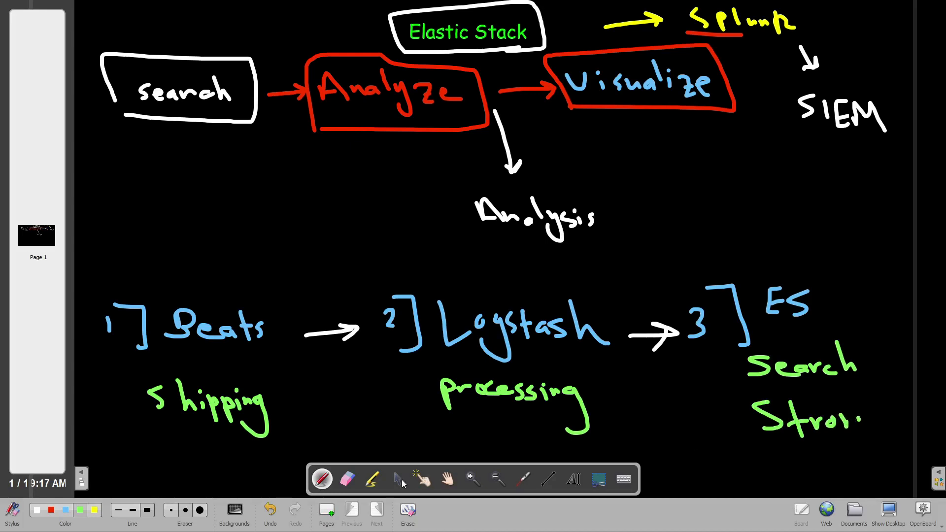
pyautogui.click(348, 479)
pyautogui.moveTo(761, 406)
pyautogui.mouseDown()
pyautogui.moveTo(748, 416)
pyautogui.moveTo(839, 433)
pyautogui.mouseUp()
pyautogui.click(424, 479)
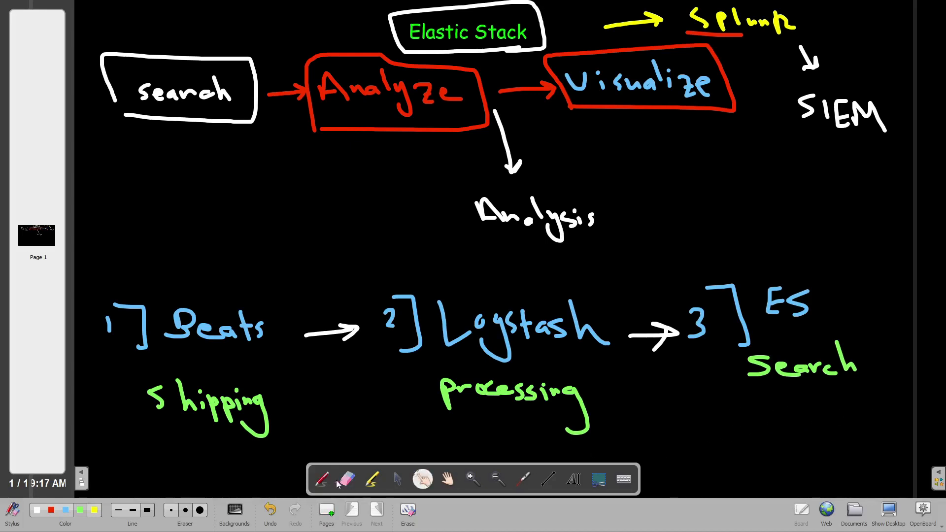
# Write "Store" in green with the pen beneath "Search" in the ES column
pyautogui.click(323, 479)
pyautogui.moveTo(772, 417)
pyautogui.mouseDown()
pyautogui.moveTo(758, 436)
pyautogui.moveTo(784, 438)
pyautogui.mouseUp()
pyautogui.moveTo(777, 428)
pyautogui.mouseDown()
pyautogui.moveTo(828, 425)
pyautogui.moveTo(846, 436)
pyautogui.mouseUp()
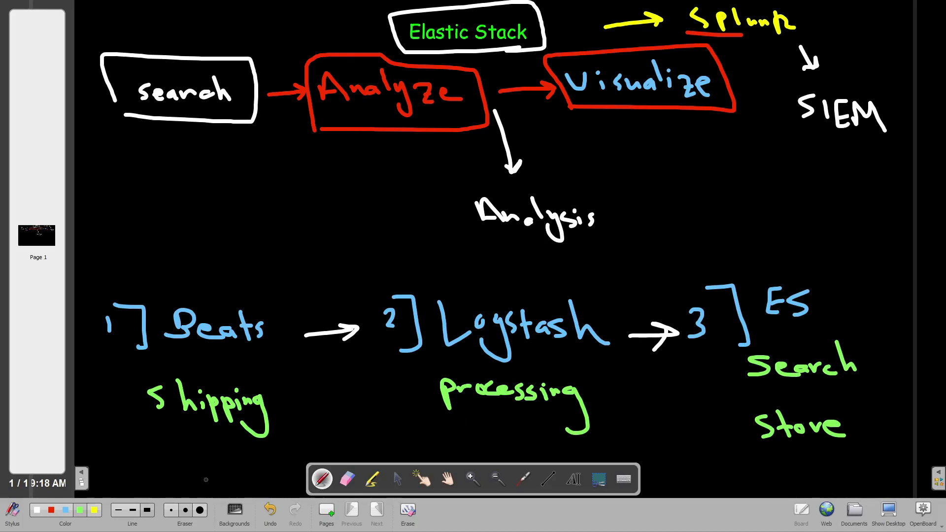
# Draw a white upward arrow above "ES" and write "4] Kibana" in blue above it
pyautogui.click(37, 509)
pyautogui.moveTo(763, 248)
pyautogui.mouseDown()
pyautogui.moveTo(766, 262)
pyautogui.moveTo(759, 252)
pyautogui.moveTo(769, 246)
pyautogui.mouseUp()
pyautogui.click(65, 510)
pyautogui.moveTo(683, 200); pyautogui.dragTo(701, 214)
pyautogui.moveTo(690, 193)
pyautogui.mouseDown()
pyautogui.moveTo(725, 221)
pyautogui.moveTo(712, 231)
pyautogui.mouseUp()
pyautogui.moveTo(739, 183)
pyautogui.mouseDown()
pyautogui.moveTo(751, 207)
pyautogui.moveTo(830, 196)
pyautogui.mouseUp()
pyautogui.click(775, 181)
pyautogui.moveTo(833, 196); pyautogui.dragTo(850, 193)
pyautogui.moveTo(863, 189); pyautogui.dragTo(870, 200)
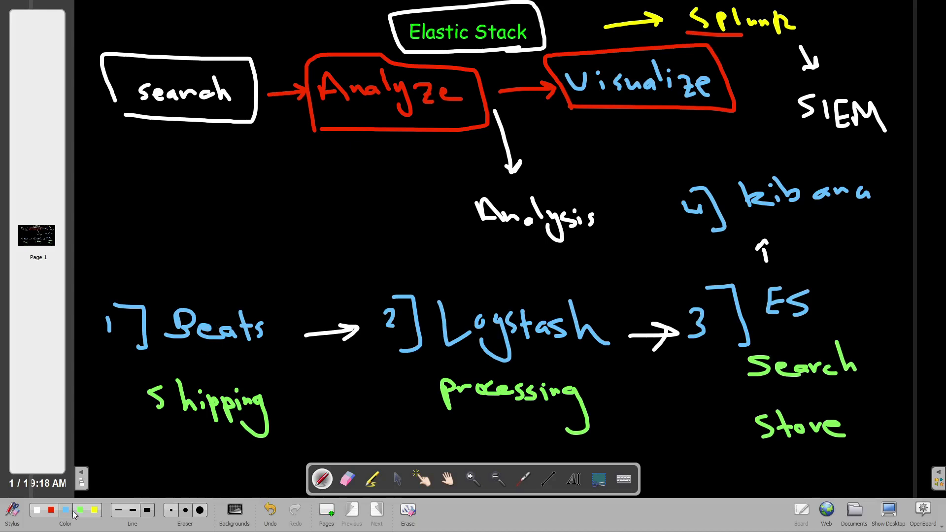
# Draw a red upward arrow above "Beats" and write "win" in red over it
pyautogui.click(51, 510)
pyautogui.moveTo(159, 268)
pyautogui.mouseDown()
pyautogui.moveTo(166, 285)
pyautogui.moveTo(166, 264)
pyautogui.mouseUp()
pyautogui.moveTo(111, 212); pyautogui.dragTo(160, 216)
pyautogui.click(141, 200)
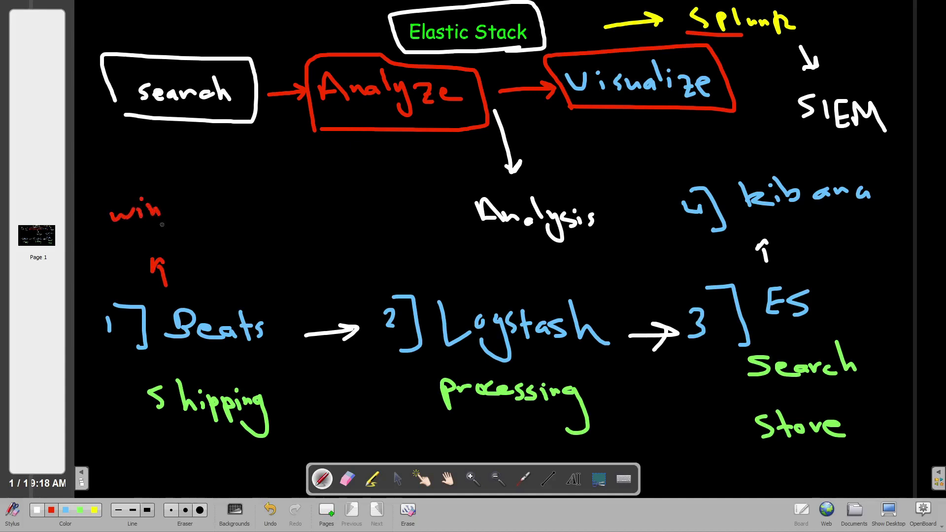
# Draw a red diagonal arrow from "Beats" and write "kernel" in red at its tip
pyautogui.moveTo(176, 284); pyautogui.dragTo(206, 250)
pyautogui.moveTo(196, 255); pyautogui.dragTo(206, 269)
pyautogui.moveTo(207, 207)
pyautogui.mouseDown()
pyautogui.moveTo(212, 233)
pyautogui.moveTo(225, 230)
pyautogui.mouseUp()
pyautogui.moveTo(222, 227); pyautogui.dragTo(234, 222)
pyautogui.moveTo(235, 231); pyautogui.dragTo(259, 227)
pyautogui.moveTo(261, 215); pyautogui.dragTo(272, 261)
# Draw a red arrow to a new "Network" label above Beats, and write "field value" in red below "processing"
pyautogui.moveTo(184, 288)
pyautogui.mouseDown()
pyautogui.moveTo(257, 277)
pyautogui.moveTo(257, 290)
pyautogui.mouseUp()
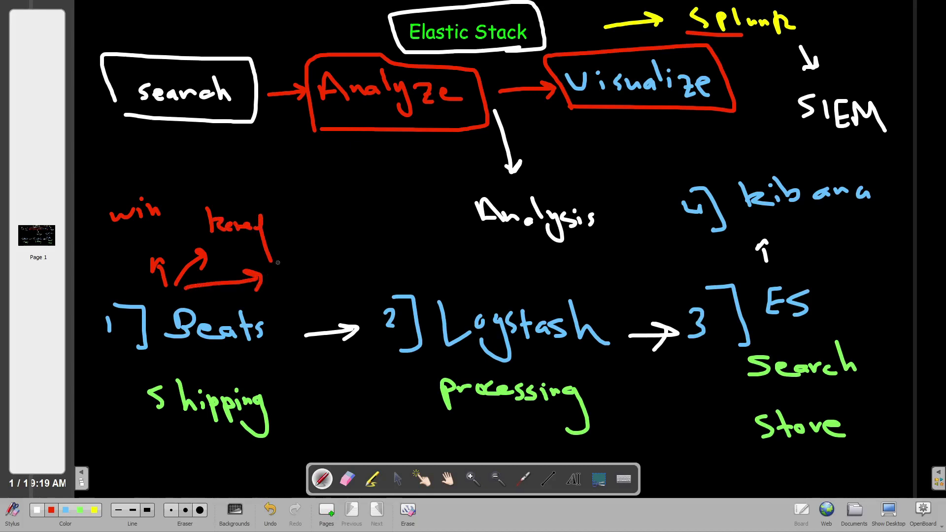
pyautogui.moveTo(279, 248)
pyautogui.mouseDown()
pyautogui.moveTo(307, 246)
pyautogui.moveTo(336, 263)
pyautogui.moveTo(353, 242)
pyautogui.moveTo(379, 236)
pyautogui.moveTo(403, 248)
pyautogui.mouseUp()
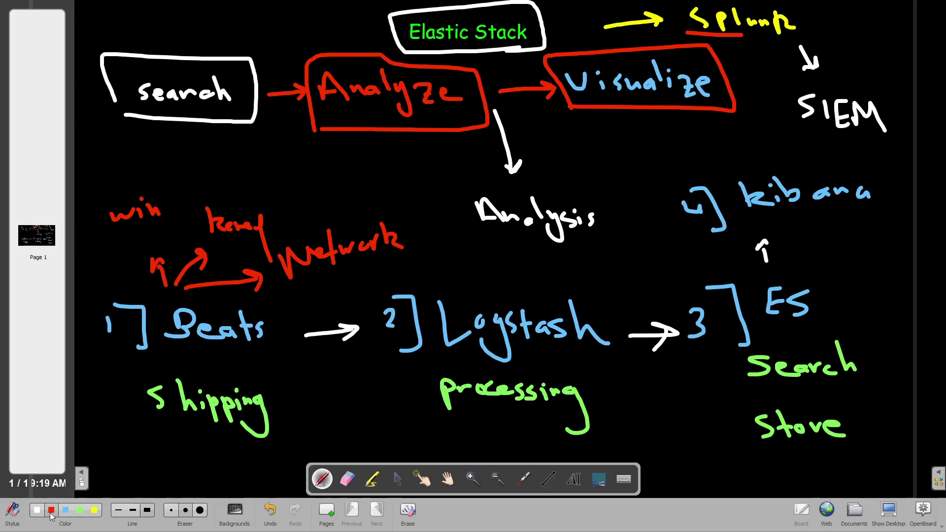
pyautogui.moveTo(423, 423)
pyautogui.mouseDown()
pyautogui.moveTo(429, 442)
pyautogui.moveTo(417, 438)
pyautogui.moveTo(503, 451)
pyautogui.moveTo(551, 431)
pyautogui.moveTo(572, 446)
pyautogui.moveTo(613, 433)
pyautogui.moveTo(615, 445)
pyautogui.mouseUp()
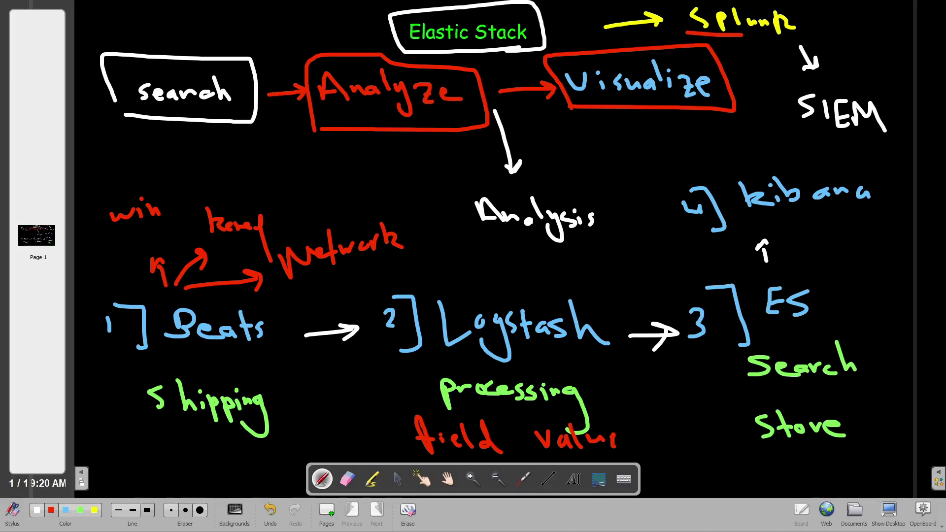
# Bring the Elastic login and TryHackMe room browser windows onto this screen and maximize each one
pyautogui.moveTo(945, 163); pyautogui.dragTo(506, 163)
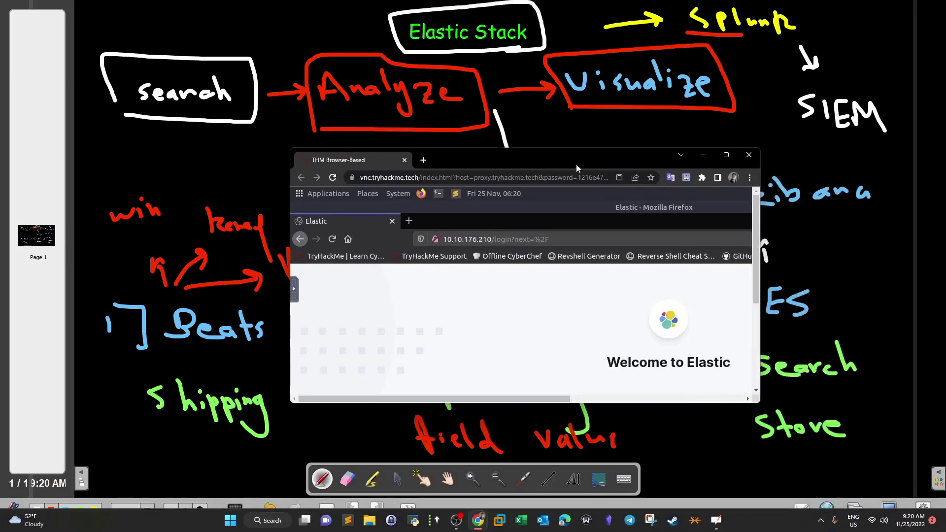
pyautogui.doubleClick(576, 164)
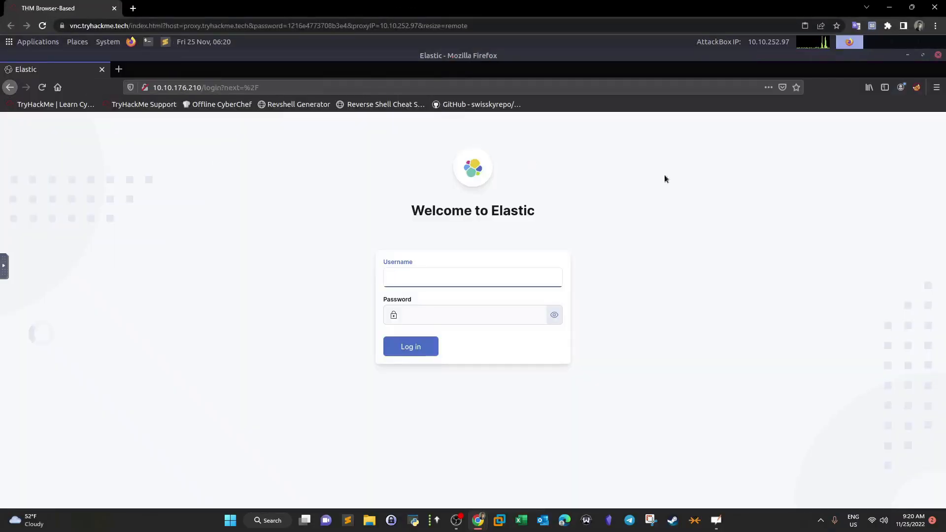
pyautogui.moveTo(945, 120); pyautogui.dragTo(370, 119)
pyautogui.doubleClick(375, 113)
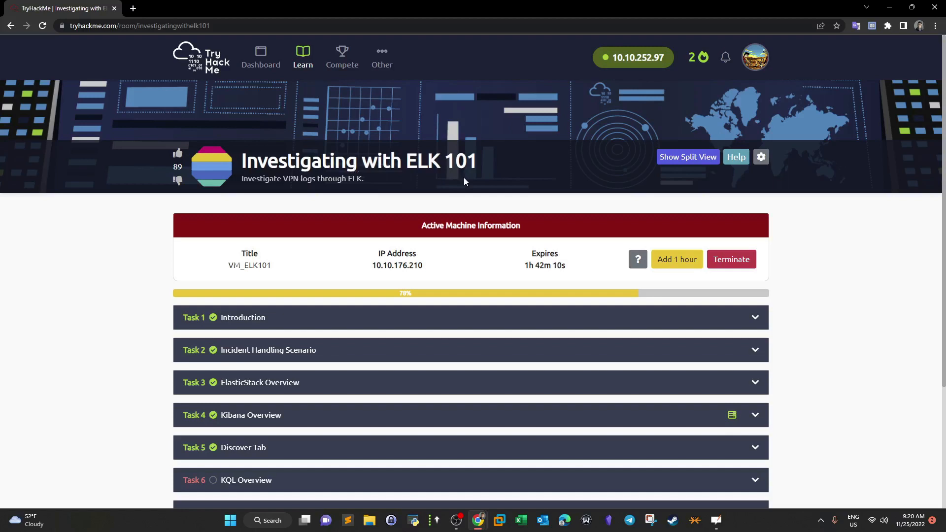
# Expand Task 2, Incident Handling Scenario, and read the introductory paragraph about CyberT's VPN logs and the SOC analyst's assignment
pyautogui.moveTo(243, 184); pyautogui.dragTo(309, 183)
pyautogui.click(320, 352)
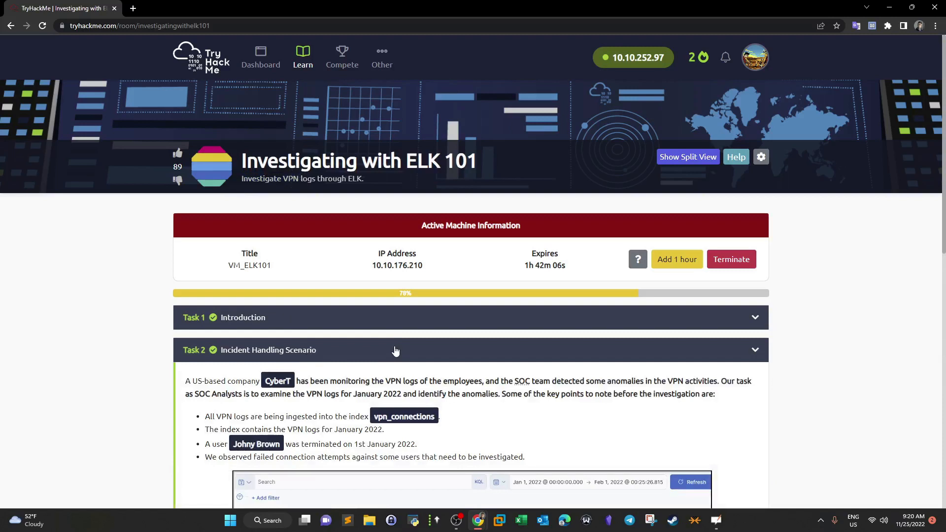
pyautogui.scroll(-2, 395, 350)
pyautogui.moveTo(186, 284); pyautogui.dragTo(431, 286)
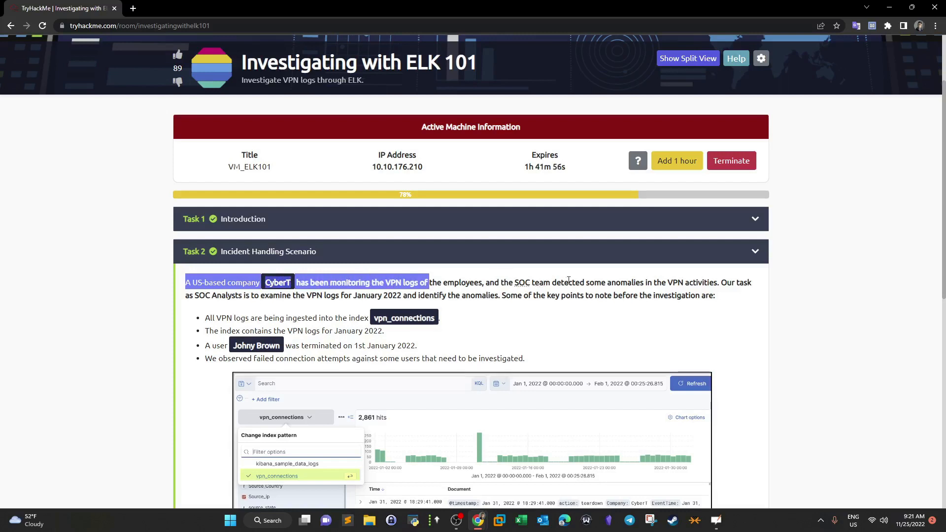
pyautogui.moveTo(712, 283); pyautogui.dragTo(487, 283)
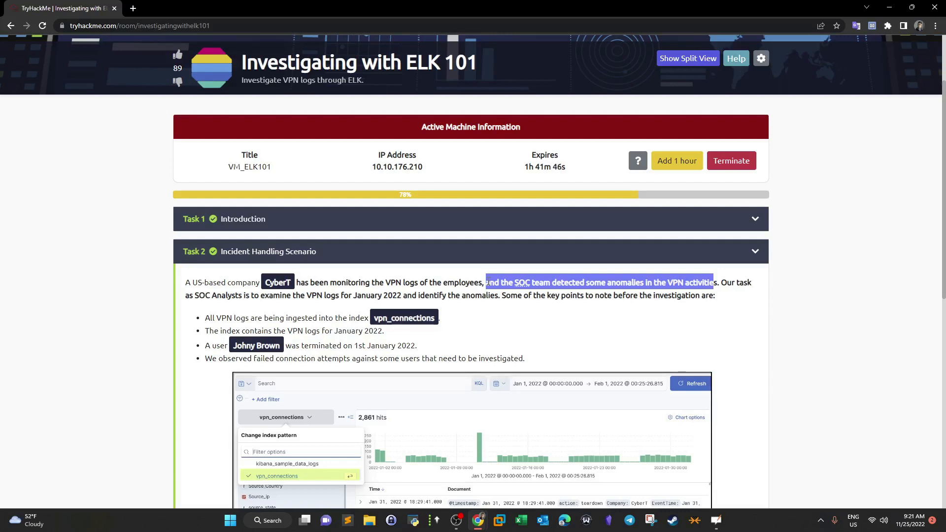
pyautogui.click(530, 284)
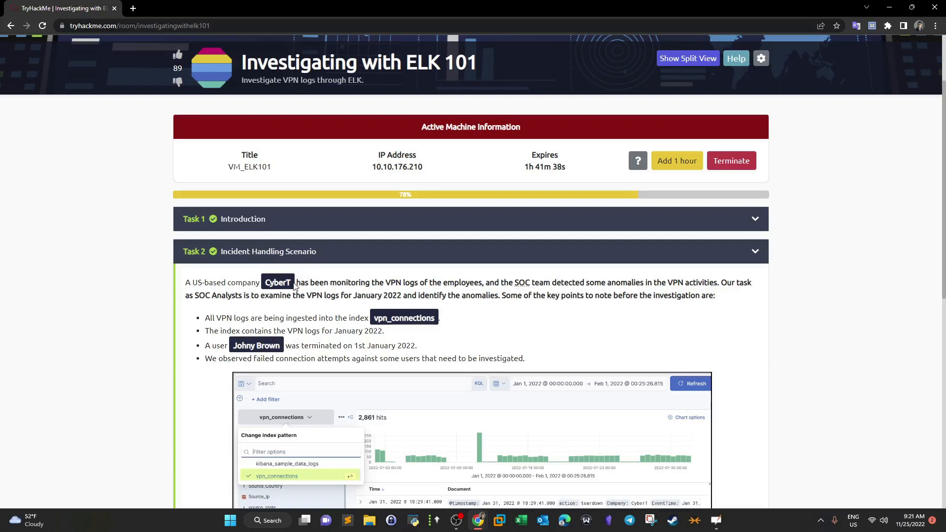
pyautogui.moveTo(387, 282); pyautogui.dragTo(416, 282)
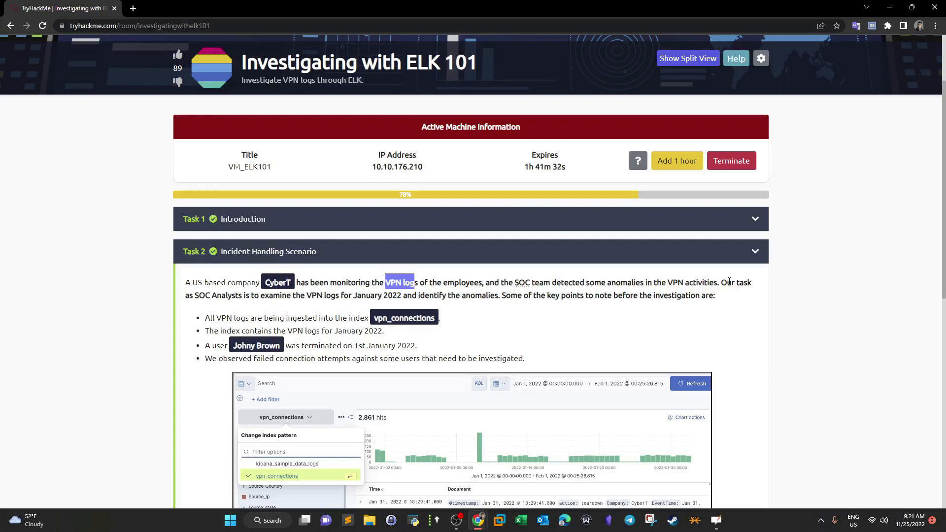
pyautogui.moveTo(727, 281); pyautogui.dragTo(755, 282)
pyautogui.moveTo(186, 296); pyautogui.dragTo(401, 294)
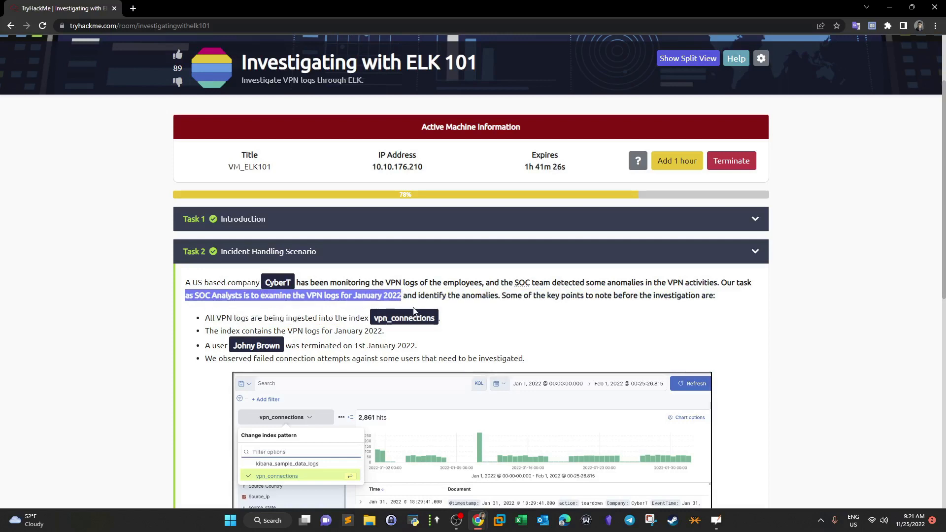
pyautogui.moveTo(412, 296); pyautogui.dragTo(495, 294)
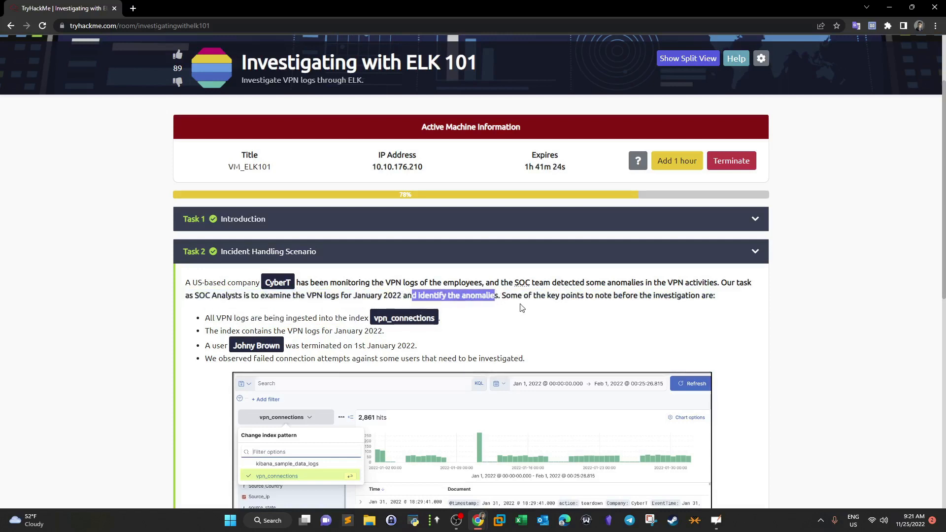
pyautogui.moveTo(601, 294); pyautogui.dragTo(728, 301)
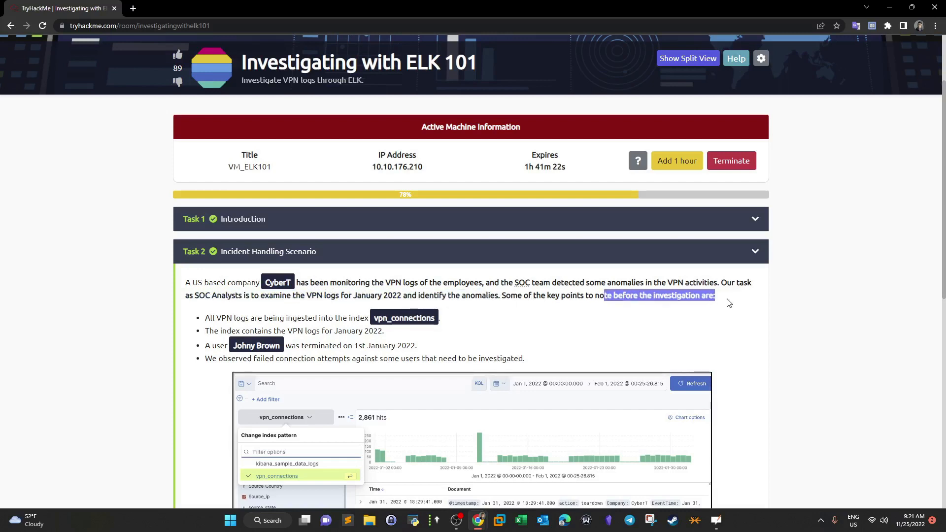
# Read the Task 2 key points about the index that holds the VPN logs and the period it covers
pyautogui.click(620, 326)
pyautogui.moveTo(204, 319); pyautogui.dragTo(375, 318)
pyautogui.click(433, 317)
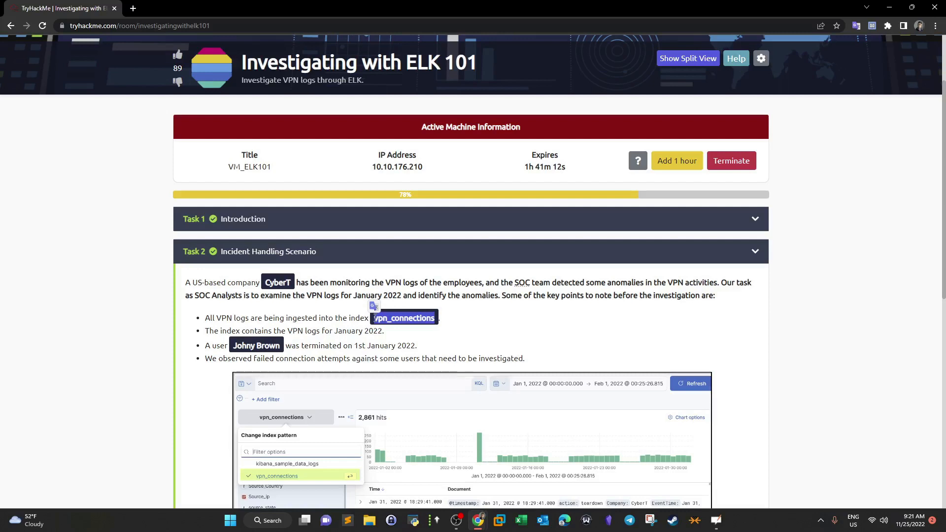
pyautogui.click(401, 331)
pyautogui.moveTo(374, 320); pyautogui.dragTo(471, 320)
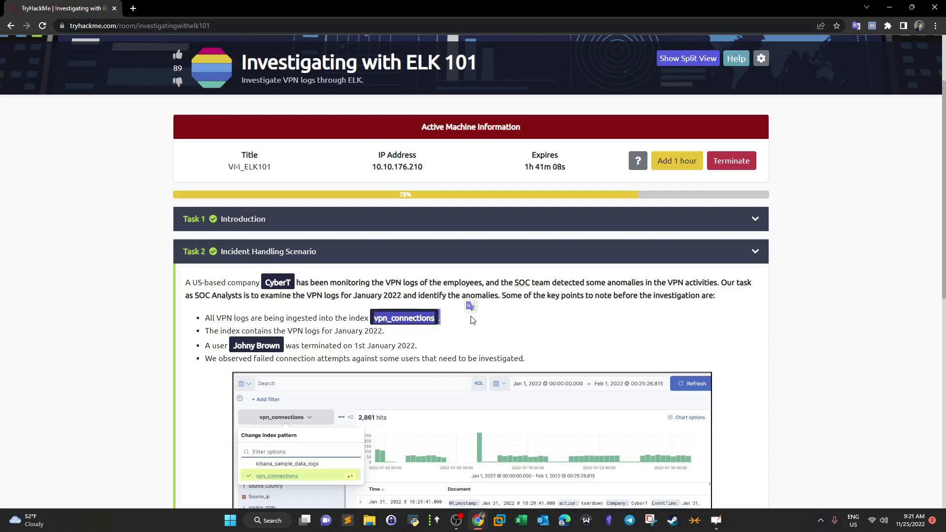
pyautogui.click(468, 322)
pyautogui.moveTo(210, 331); pyautogui.dragTo(343, 331)
pyautogui.click(381, 333)
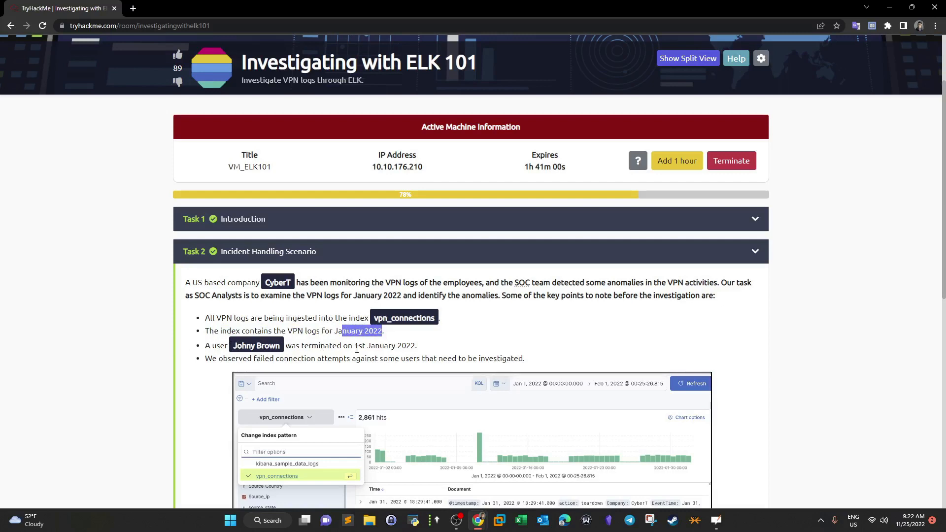
# Read the Task 2 key points about the terminated user and the failed connection attempts
pyautogui.moveTo(303, 345); pyautogui.dragTo(337, 346)
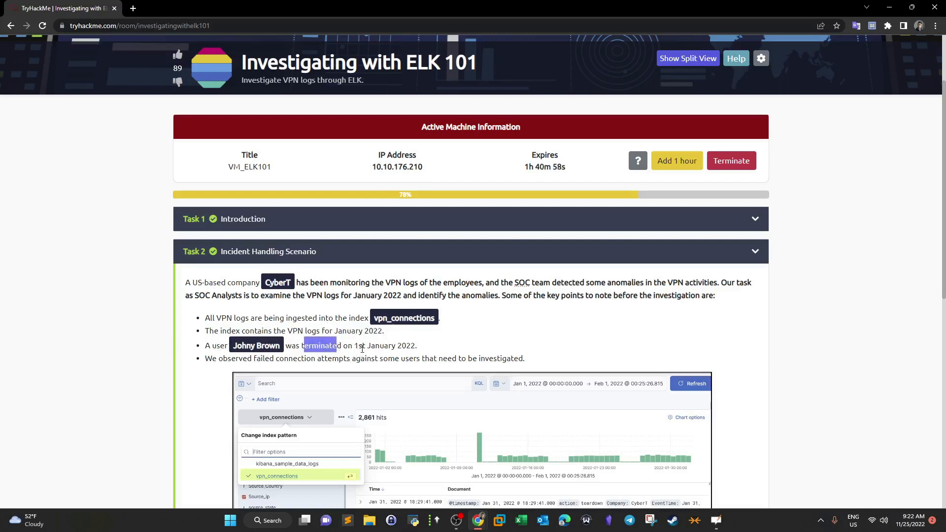
pyautogui.click(361, 348)
pyautogui.moveTo(212, 358); pyautogui.dragTo(436, 359)
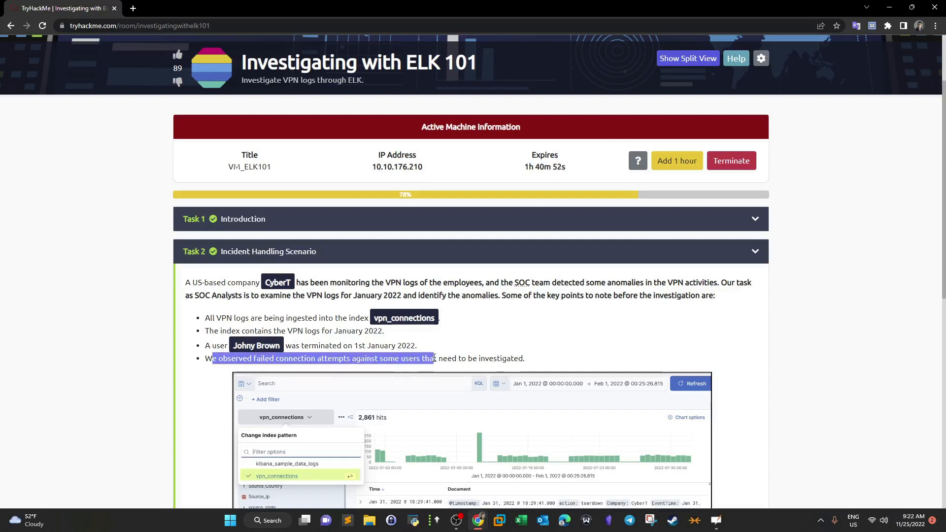
pyautogui.moveTo(510, 359); pyautogui.dragTo(520, 361)
pyautogui.click(527, 361)
pyautogui.keyDown('shift'); pyautogui.click(210, 360); pyautogui.keyUp('shift')
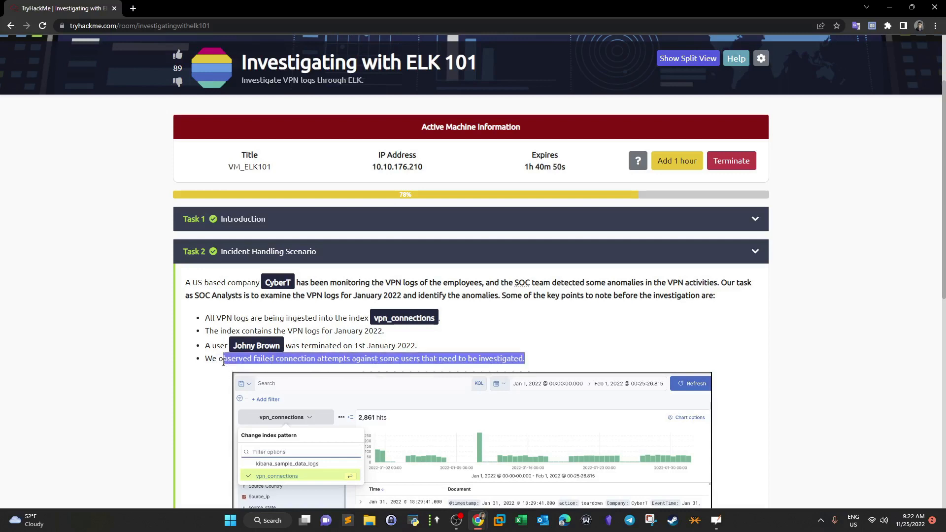
pyautogui.keyDown('shift'); pyautogui.click(206, 358); pyautogui.keyUp('shift')
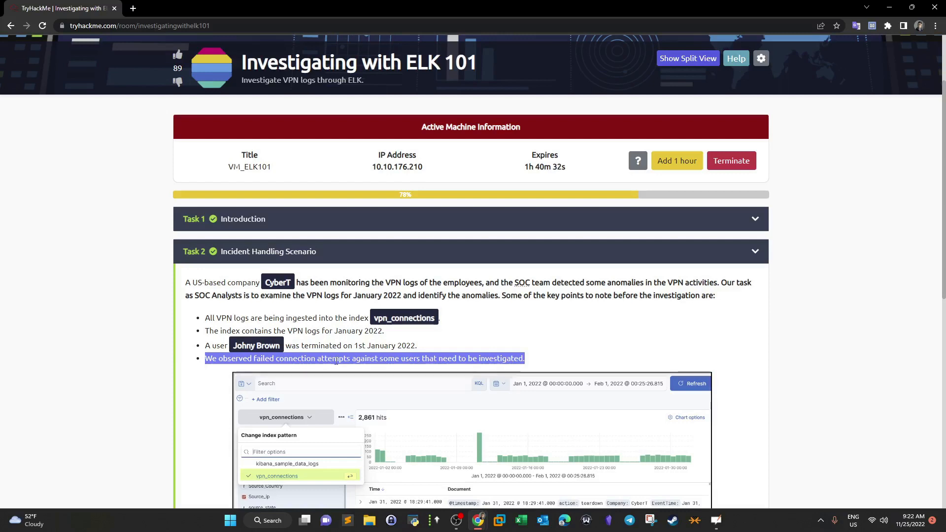
pyautogui.click(336, 360)
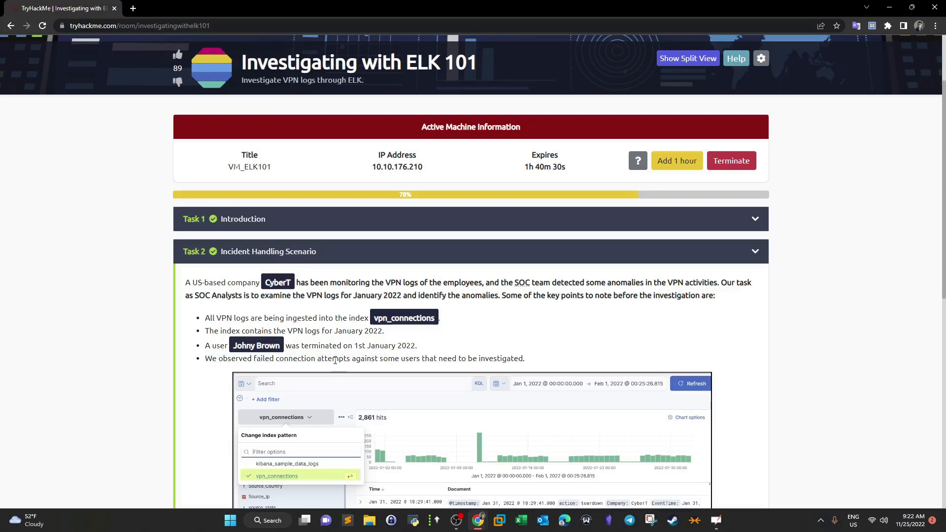
# Switch to the Elastic login page and log in with the username Analyst and the account password
pyautogui.click(324, 258)
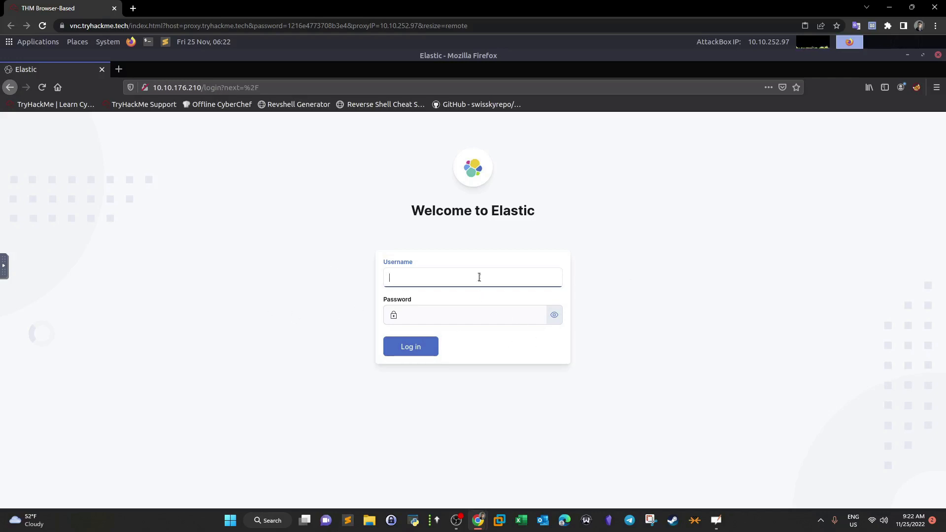
pyautogui.write('t')
pyautogui.click(417, 318)
pyautogui.write('••••••')
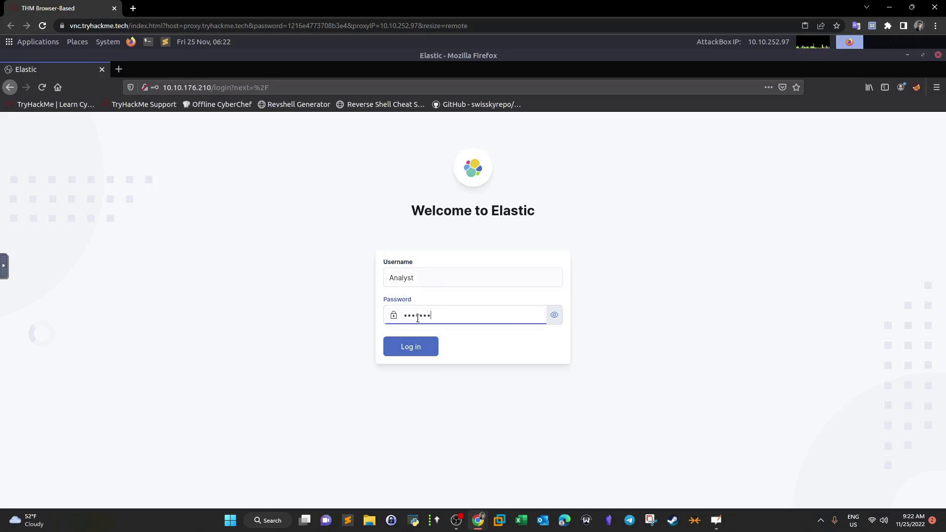
pyautogui.write('•••')
pyautogui.press('Return')
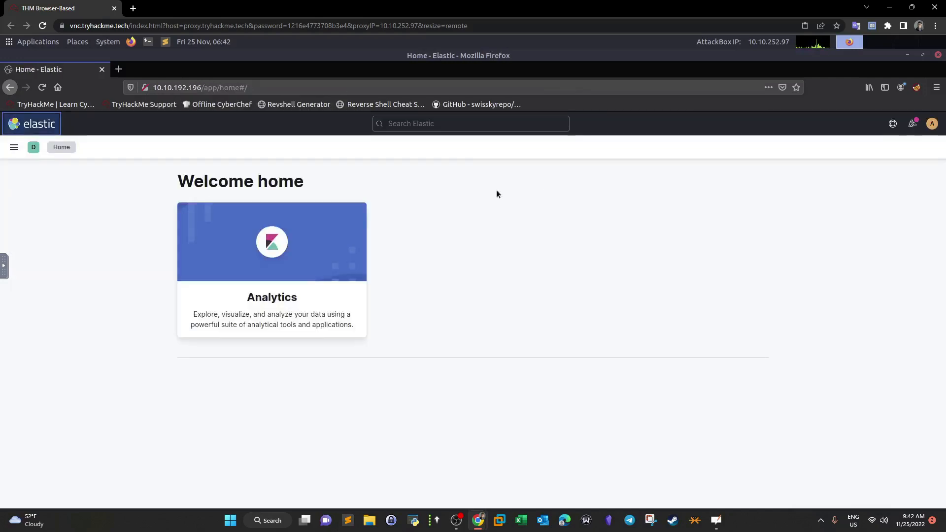
# Open the Analytics overview, look through its available apps, and go to Discover
pyautogui.click(271, 301)
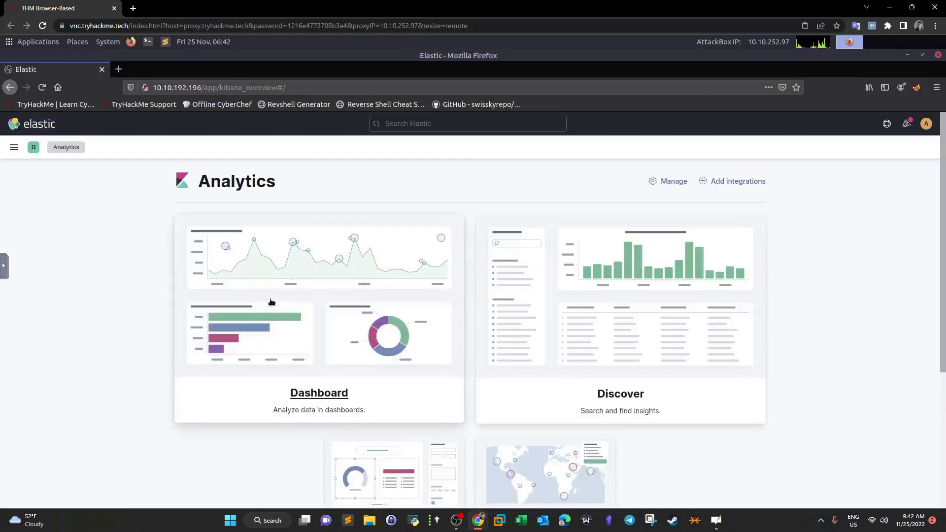
pyautogui.scroll(-2, 593, 268)
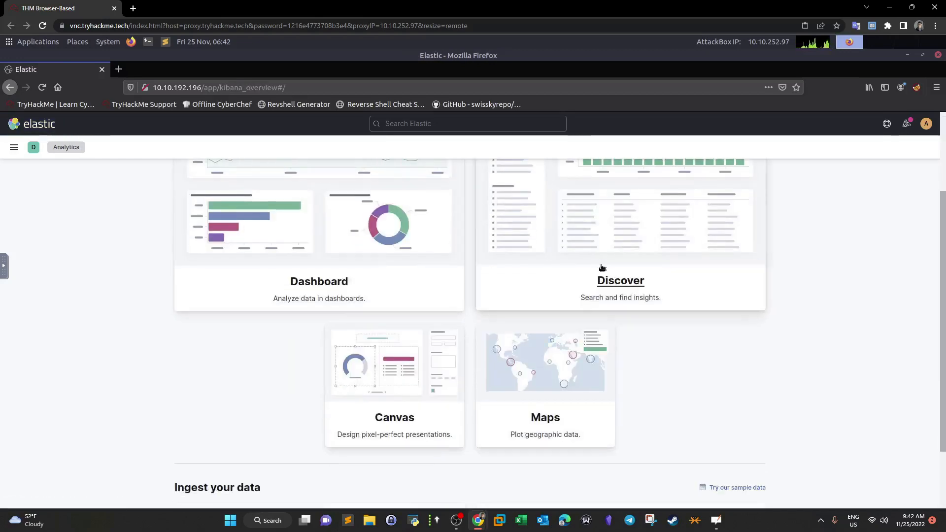
pyautogui.scroll(-2, 278, 342)
pyautogui.scroll(4, 325, 339)
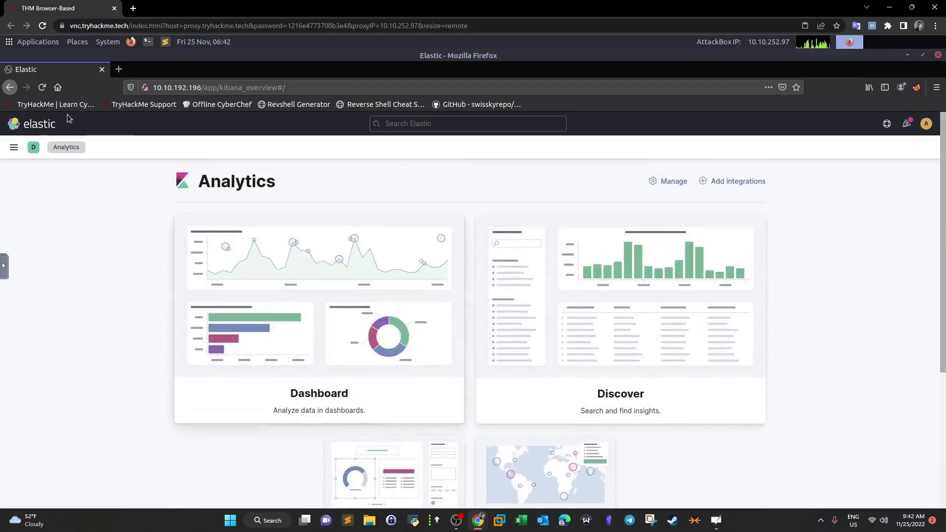
pyautogui.click(14, 147)
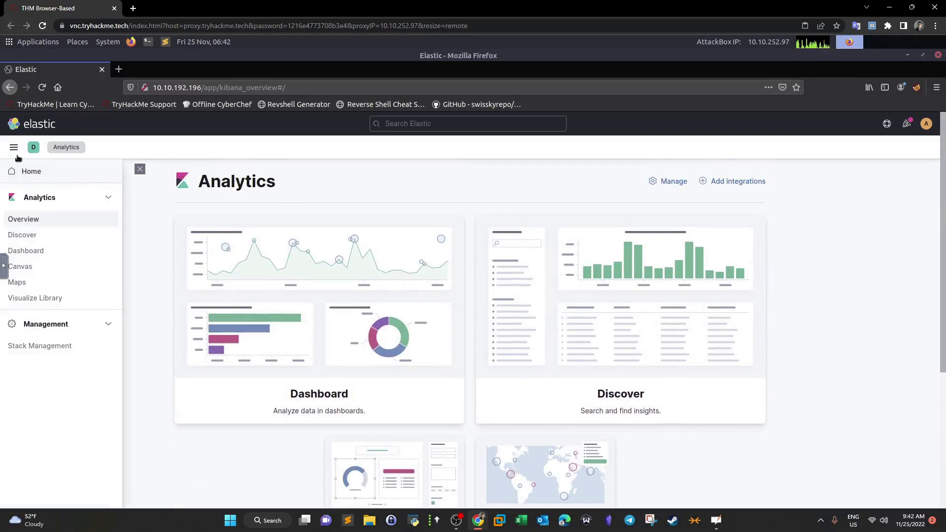
pyautogui.click(28, 238)
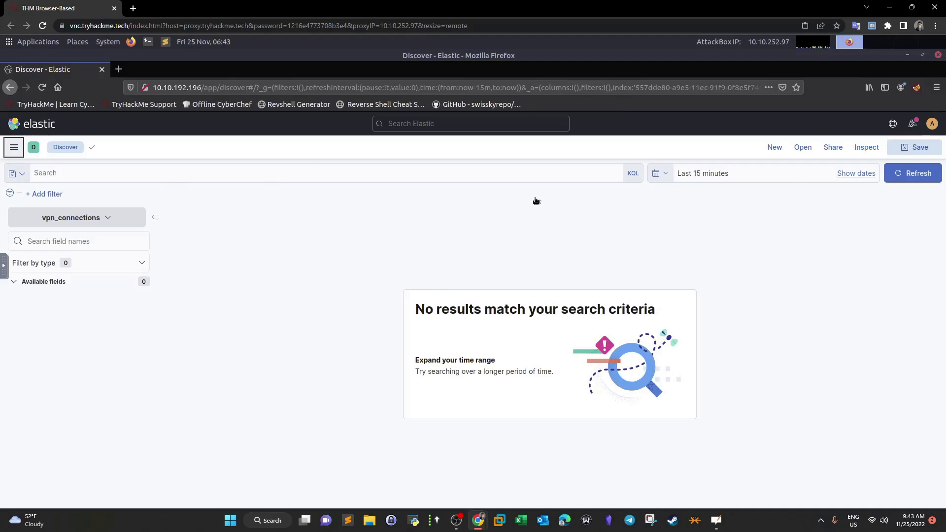
# Set the time range to start at the absolute date Jan 1, 2022 @ 06:28:18.777, ending now, and update the results
pyautogui.click(857, 177)
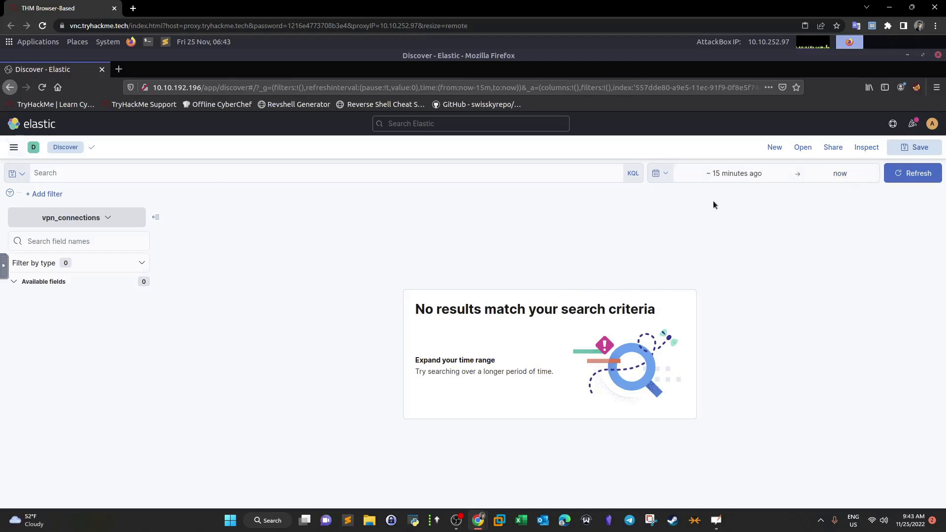
pyautogui.click(727, 177)
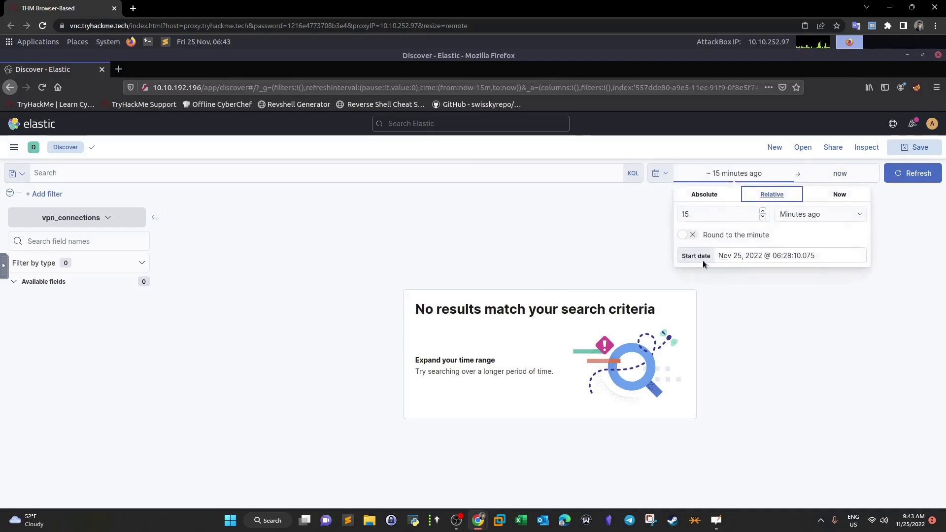
pyautogui.click(734, 256)
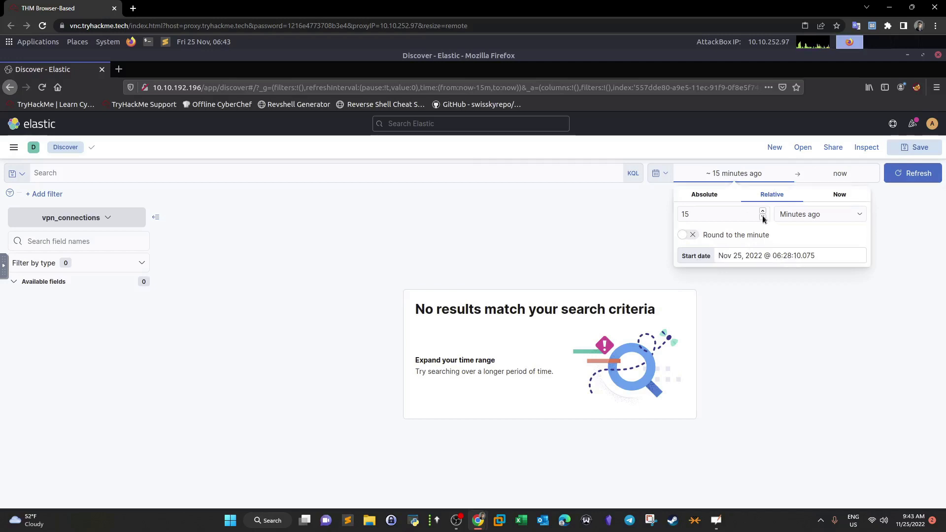
pyautogui.click(839, 200)
pyautogui.click(772, 199)
pyautogui.click(712, 199)
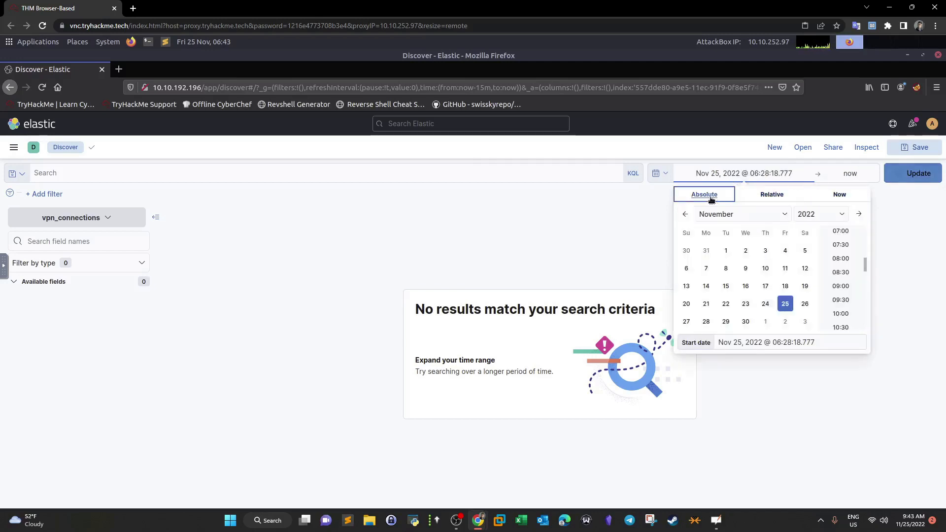
pyautogui.click(784, 214)
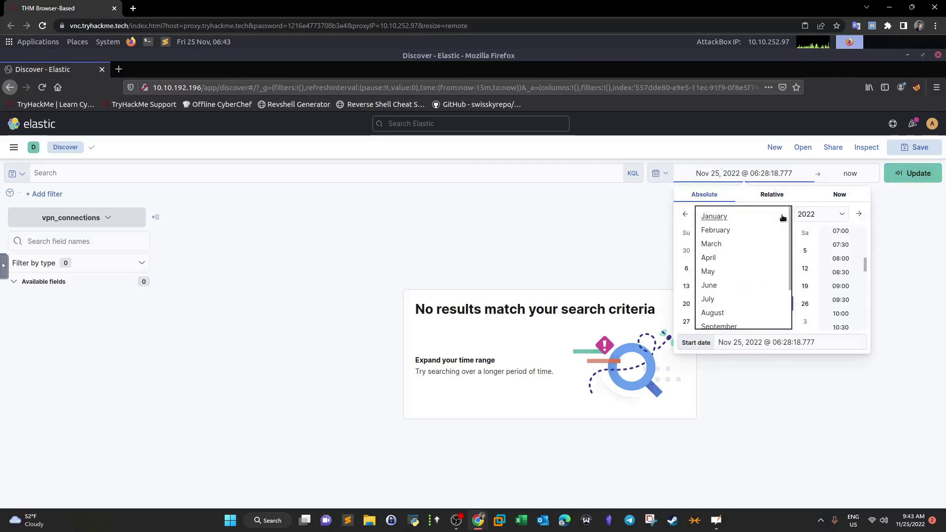
pyautogui.click(715, 217)
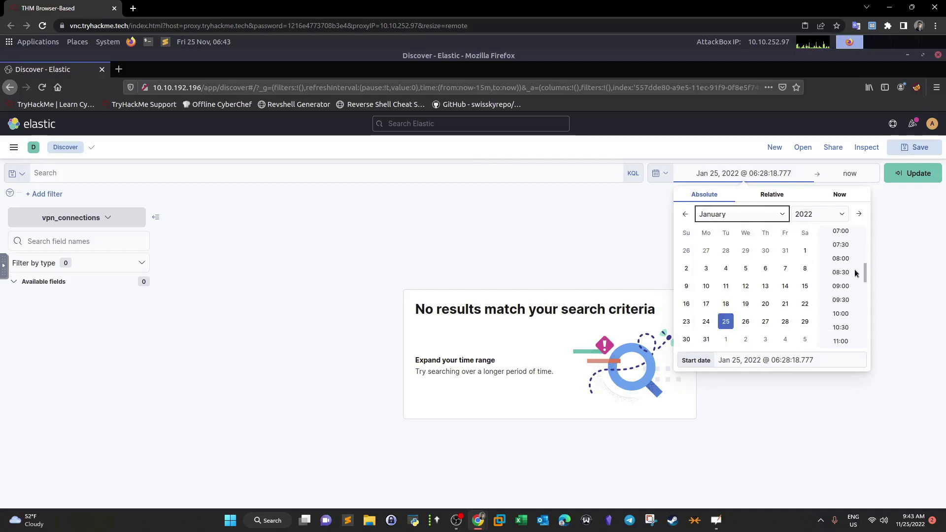
pyautogui.click(804, 251)
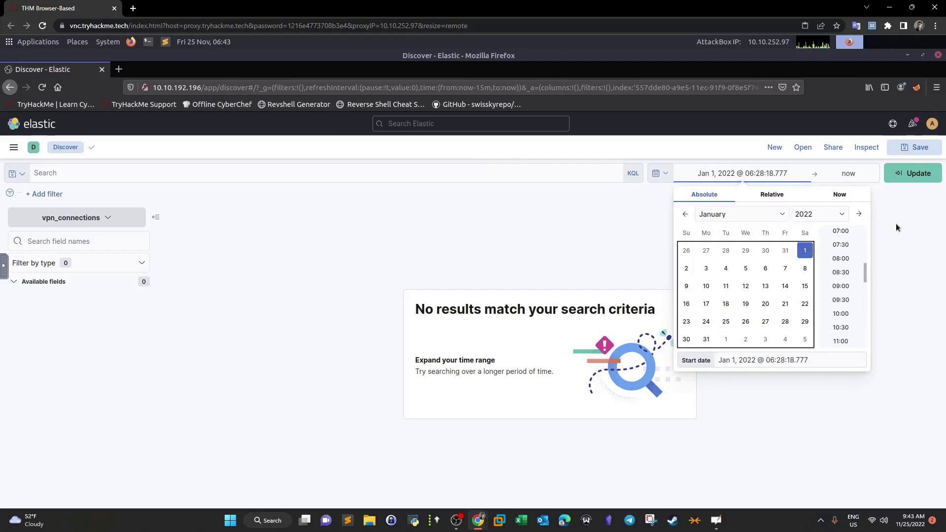
pyautogui.click(908, 195)
pyautogui.click(910, 173)
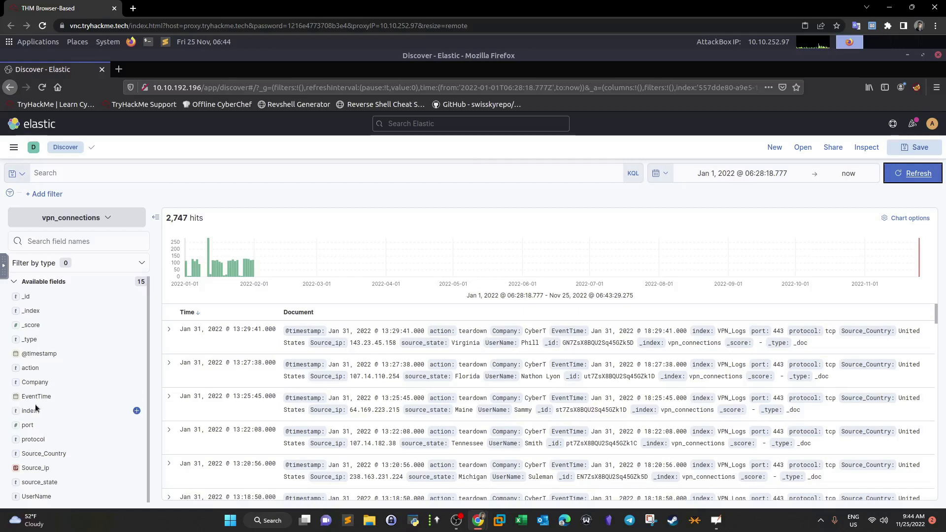
# Inspect the top values of the Source_Country field, show it as a table column, and remove that column again
pyautogui.click(40, 454)
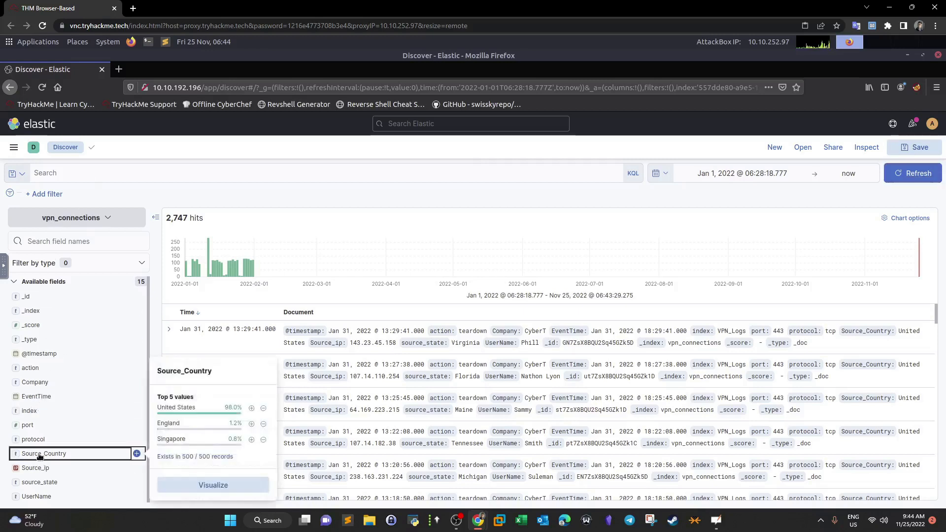
pyautogui.click(137, 455)
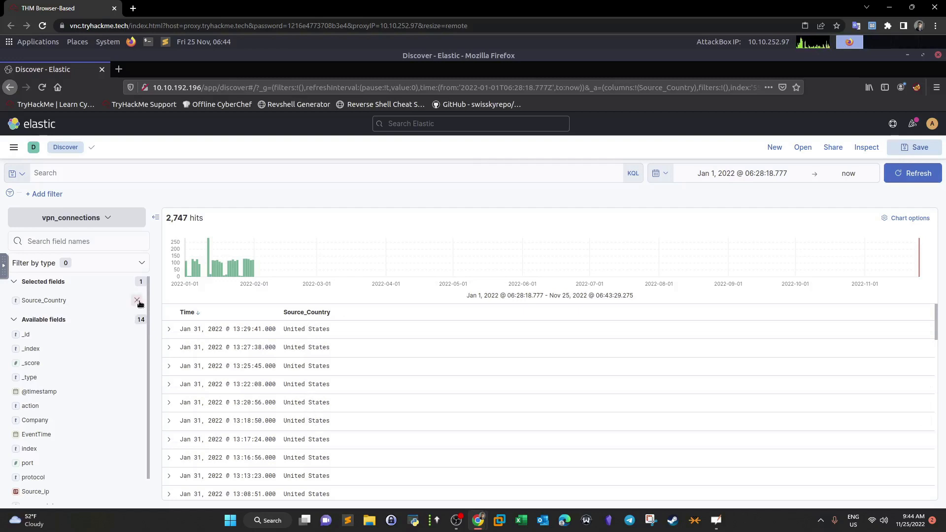
pyautogui.click(138, 301)
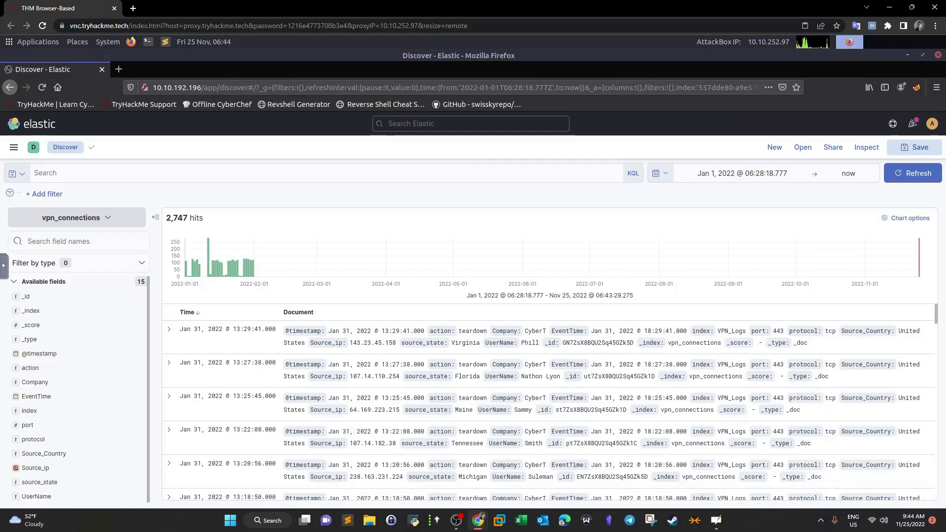
# Look through the available index patterns, the search bar's field suggestions and the sharing options in Discover
pyautogui.click(76, 217)
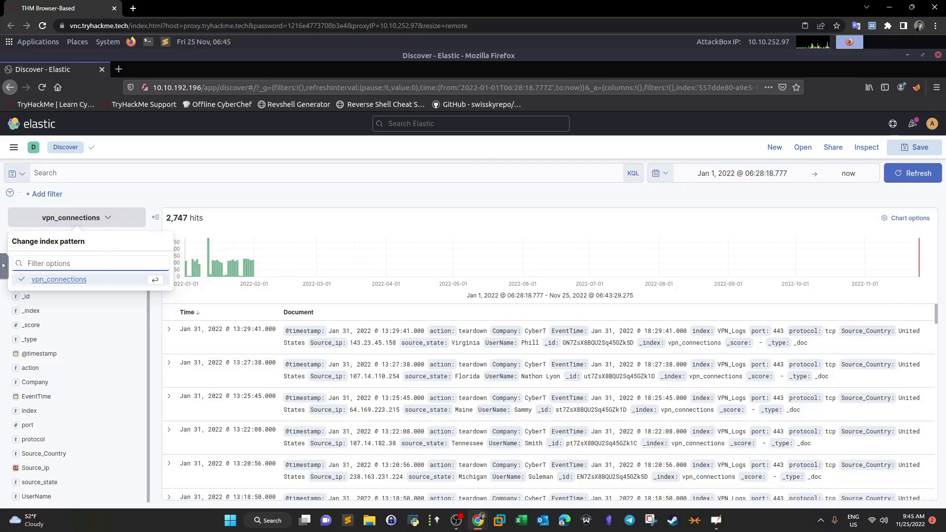
pyautogui.click(175, 177)
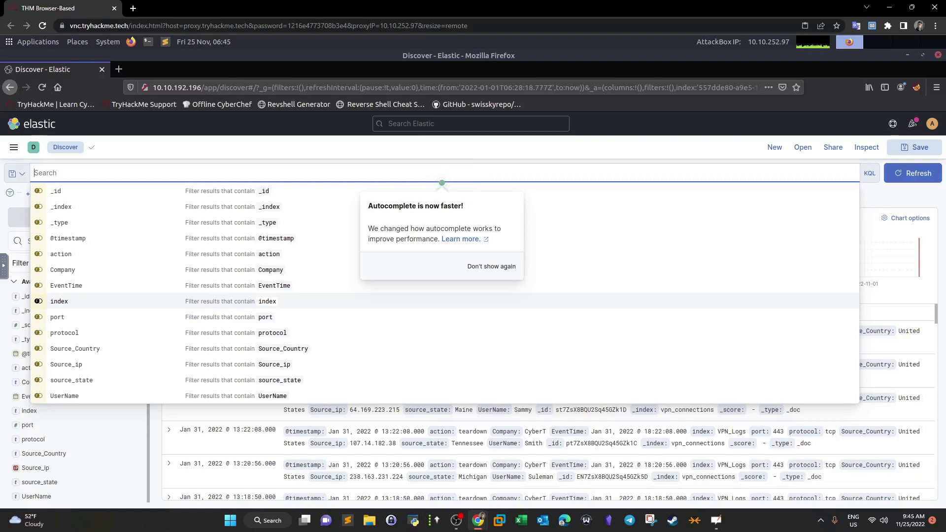
pyautogui.click(575, 148)
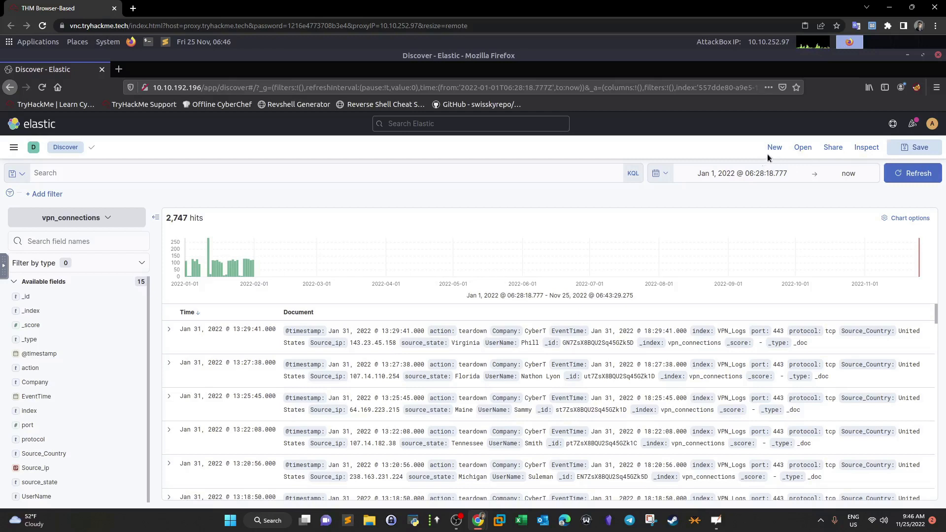
pyautogui.click(833, 147)
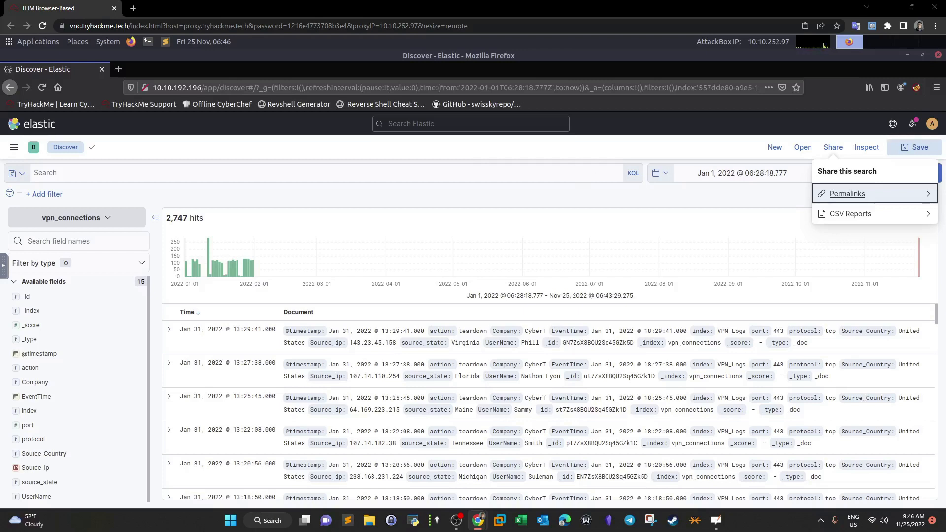
# Switch to the TryHackMe room and review Task 3 ElasticStack Overview and Task 4 Kibana Overview
pyautogui.hotkey('alt', 'Tab')
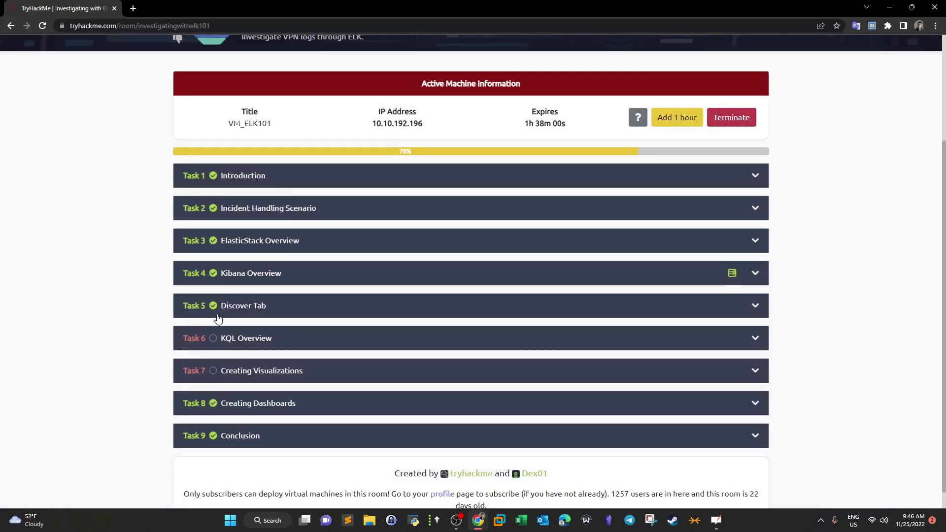
pyautogui.click(249, 243)
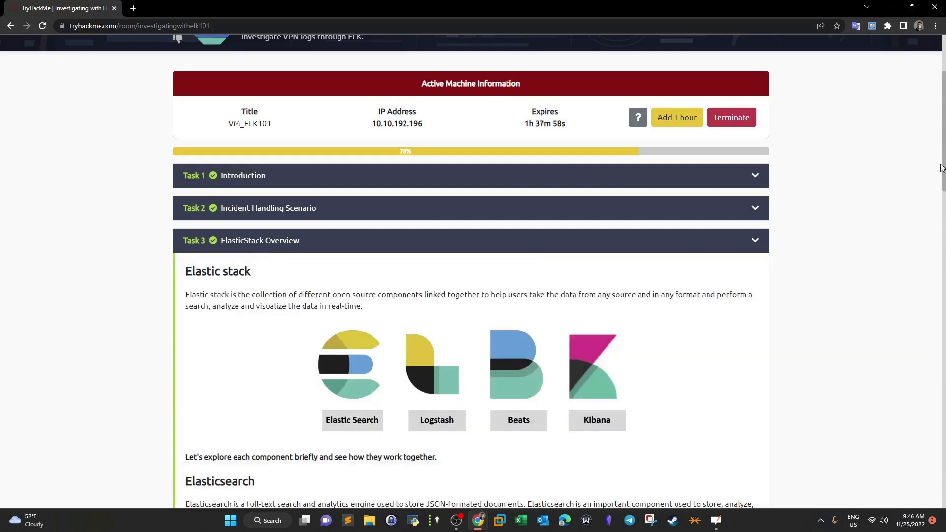
pyautogui.moveTo(941, 184); pyautogui.dragTo(918, 326)
pyautogui.moveTo(941, 183); pyautogui.dragTo(921, 455)
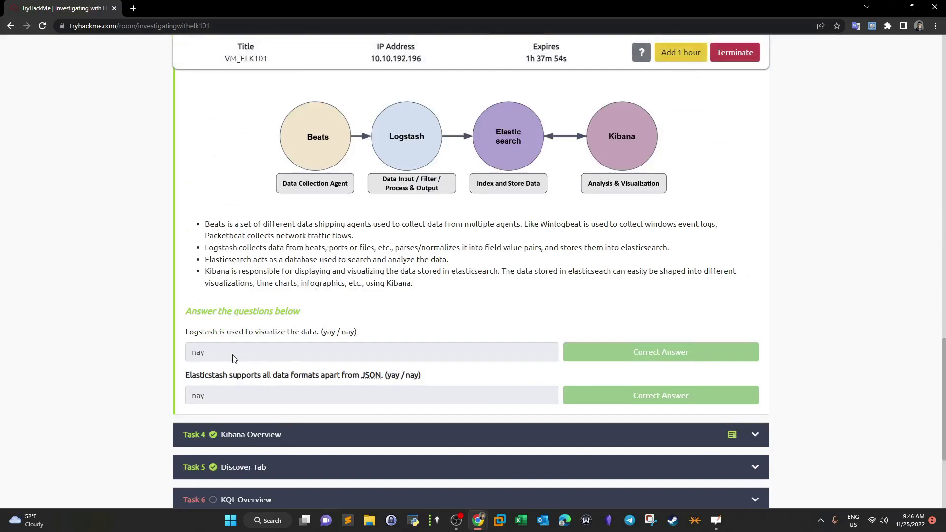
pyautogui.click(303, 431)
pyautogui.scroll(-5, 736, 357)
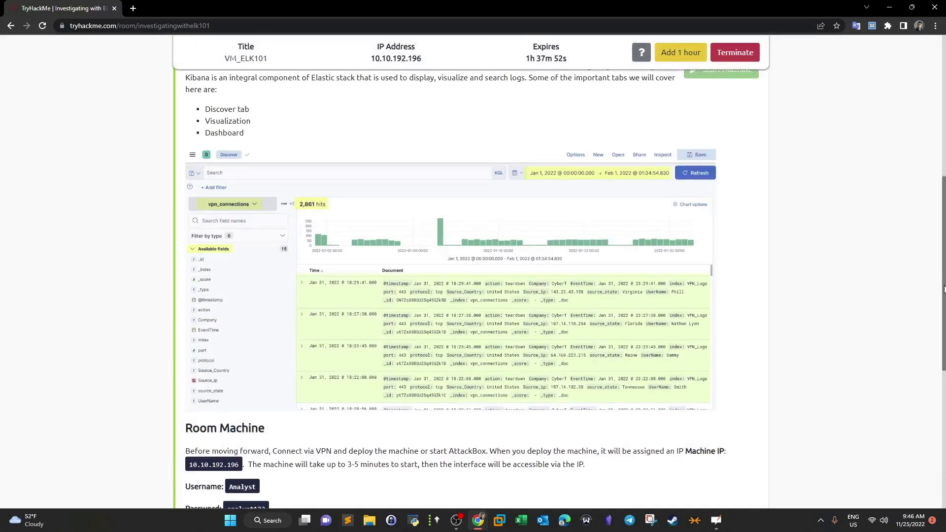
# Expand Task 5 Discover Tab and read through to its question on filtering vpn_connections from 31st December 2021 to 2nd Feb 2022
pyautogui.click(285, 340)
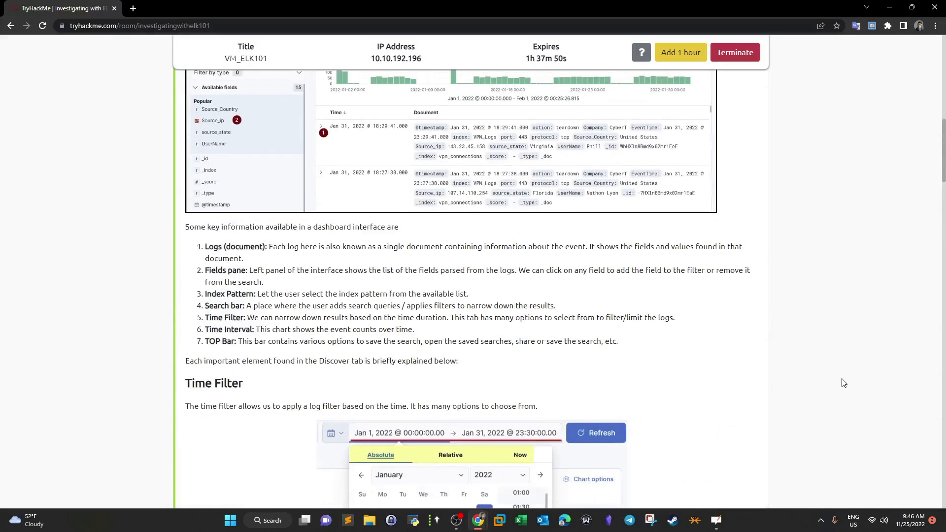
pyautogui.scroll(-10, 916, 423)
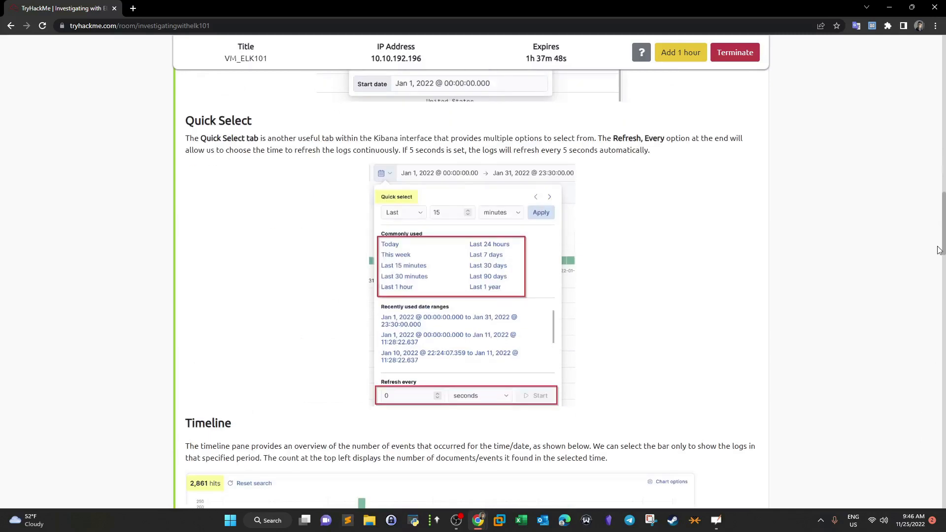
pyautogui.moveTo(942, 248); pyautogui.dragTo(939, 449)
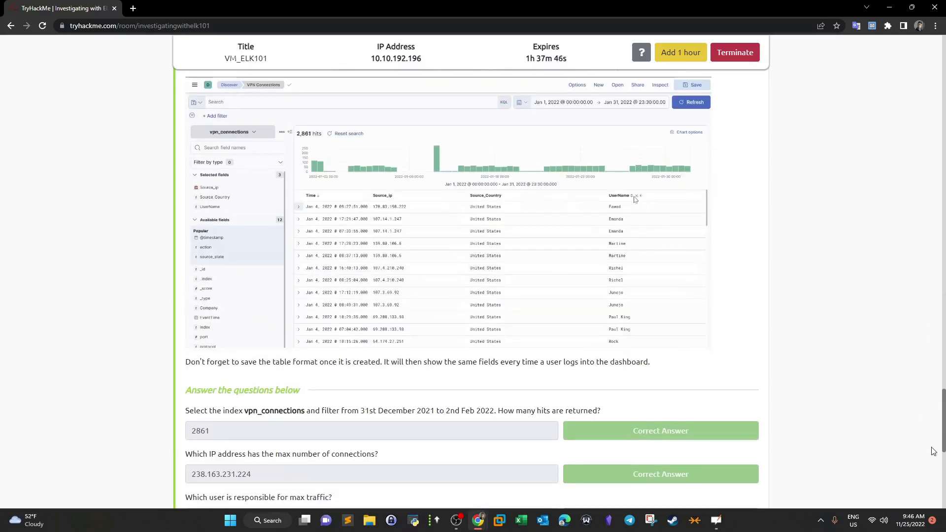
pyautogui.scroll(-4, 942, 449)
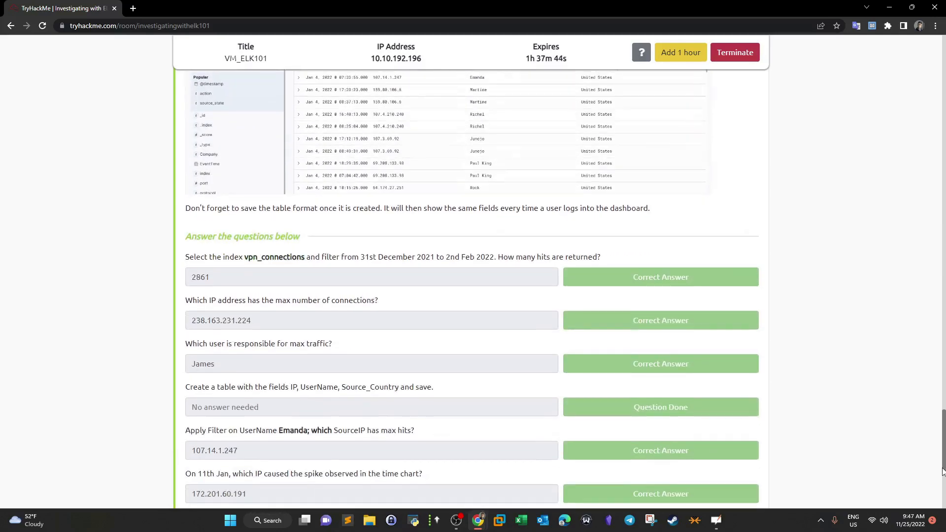
pyautogui.scroll(-2, 853, 418)
pyautogui.scroll(1, 210, 183)
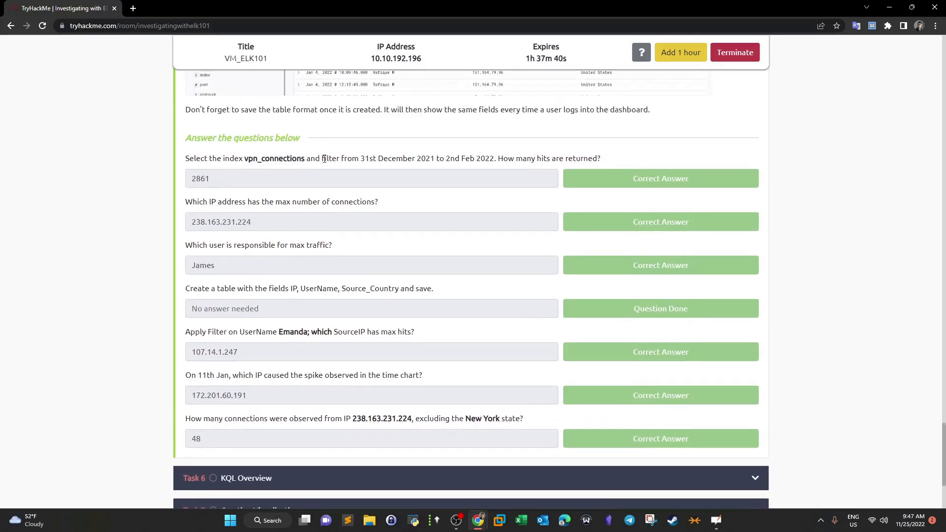
pyautogui.moveTo(363, 158); pyautogui.dragTo(374, 158)
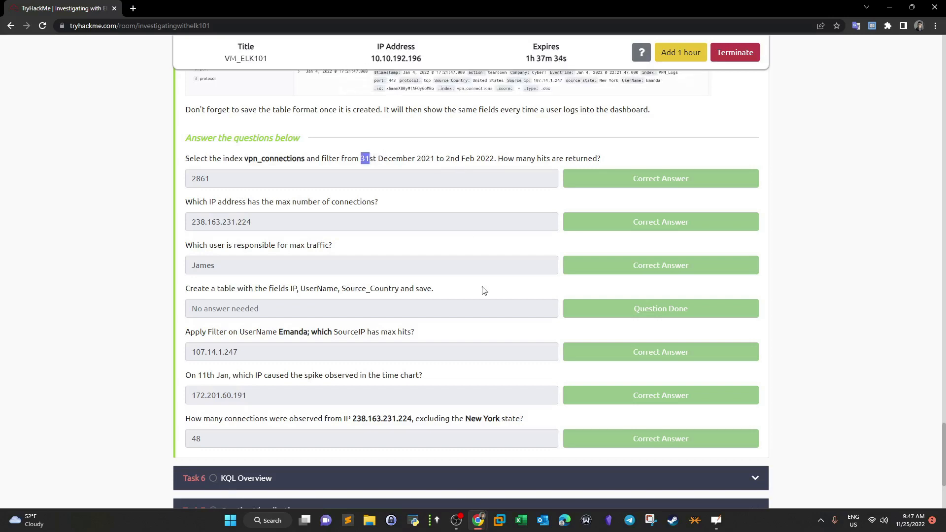
# Merge the AttackBox browser window into the TryHackMe window as a second tab and switch between the two tabs
pyautogui.moveTo(479, 523)
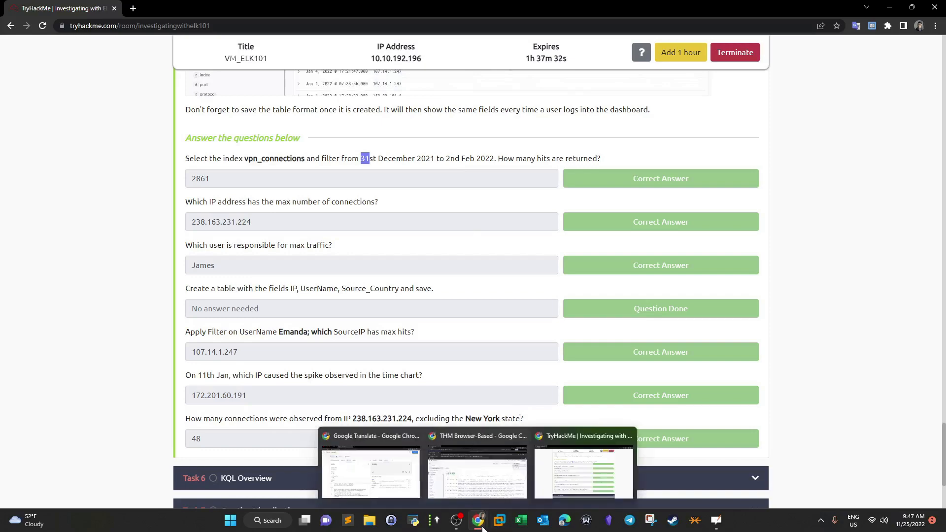
pyautogui.click(574, 487)
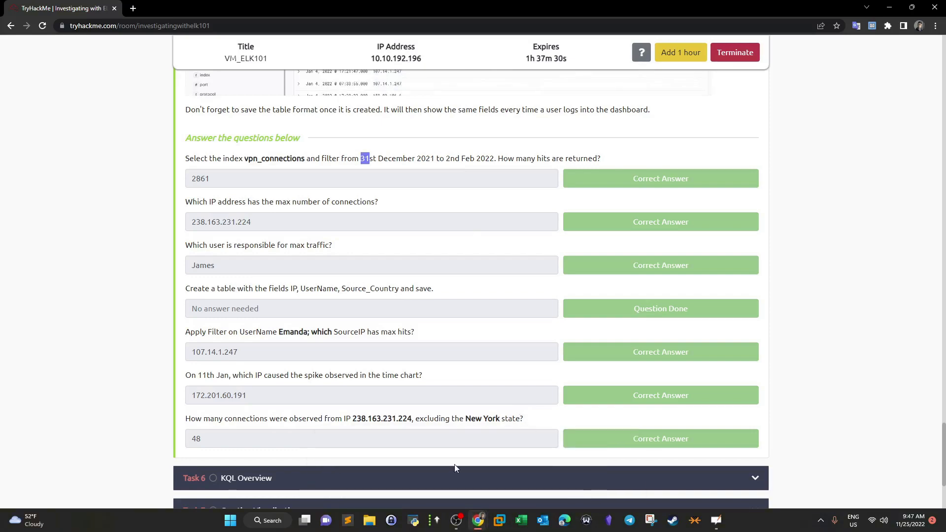
pyautogui.moveTo(479, 520)
pyautogui.click(477, 473)
pyautogui.moveTo(76, 13); pyautogui.dragTo(163, 8)
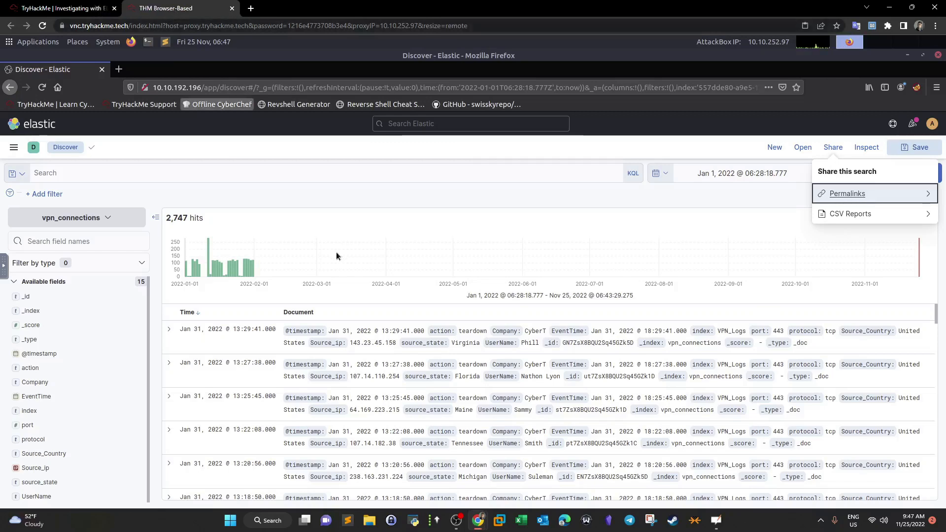
pyautogui.click(59, 9)
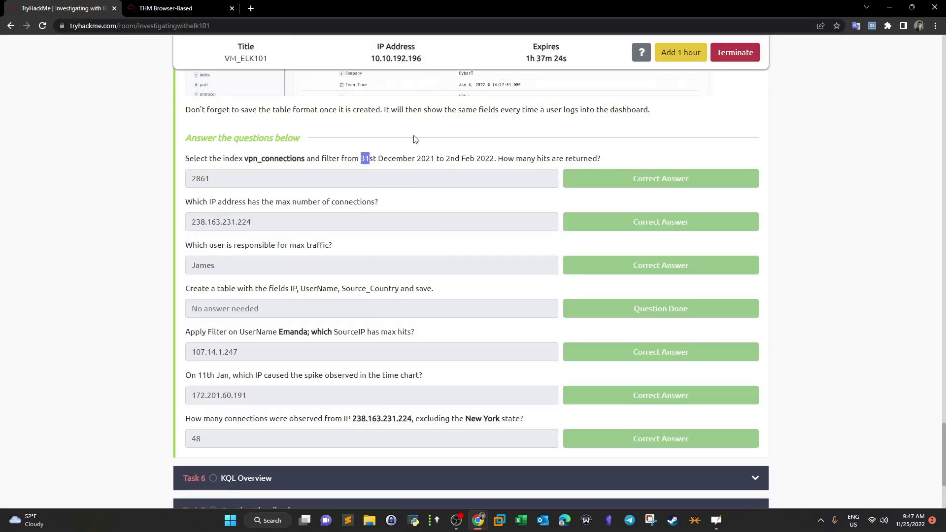
pyautogui.click(190, 7)
# Set the start of the time range to the absolute date Dec 31, 2021 @ 00:00:00.000
pyautogui.click(717, 174)
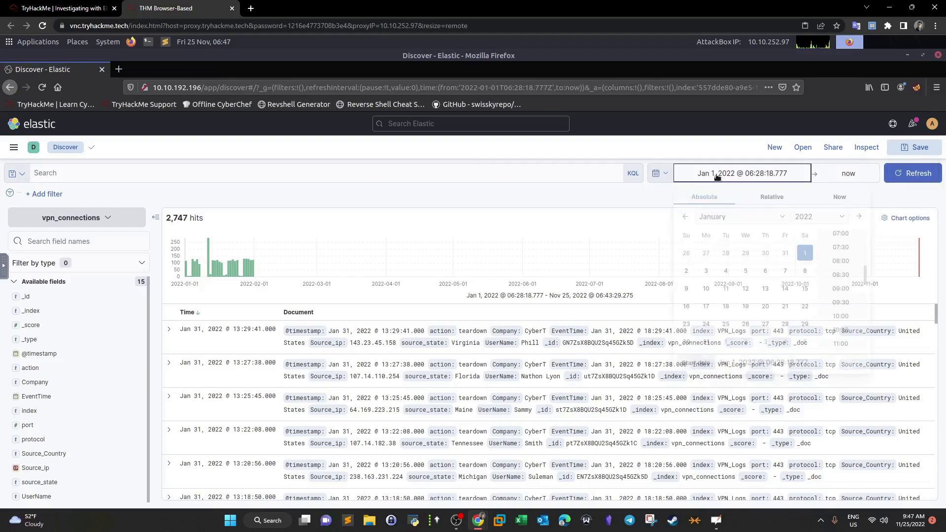
pyautogui.click(817, 217)
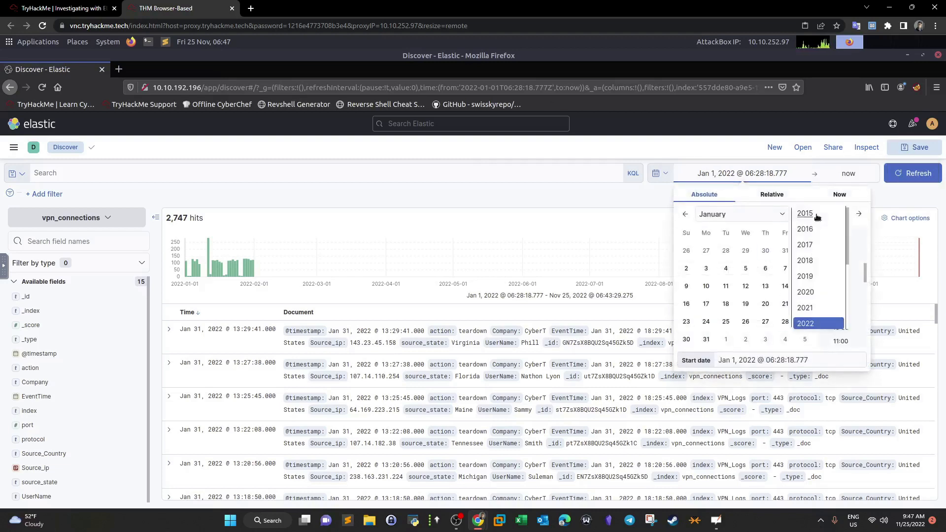
pyautogui.click(812, 309)
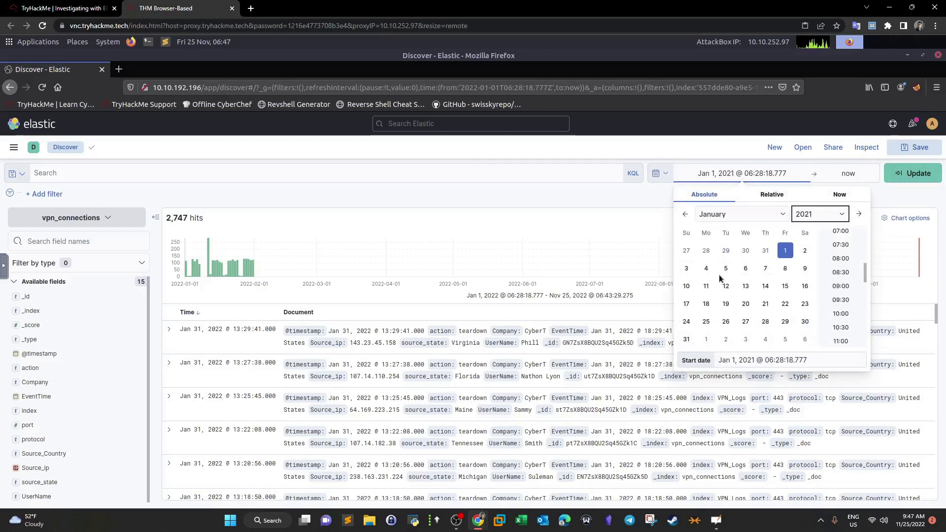
pyautogui.click(711, 214)
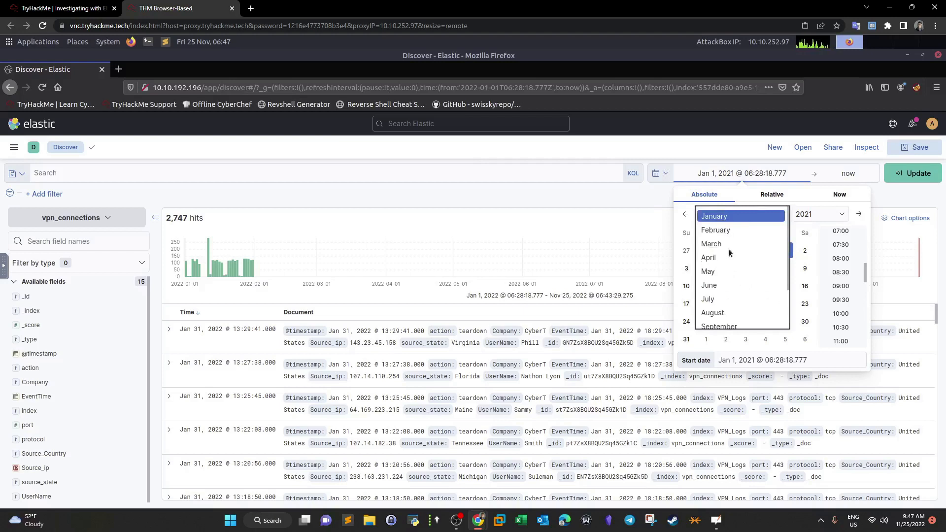
pyautogui.scroll(-2, 728, 257)
pyautogui.click(722, 321)
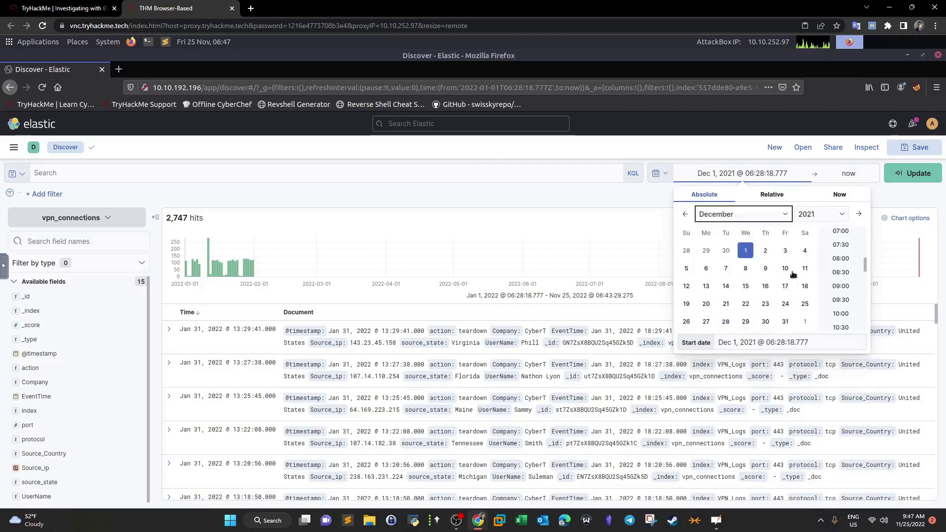
pyautogui.click(785, 322)
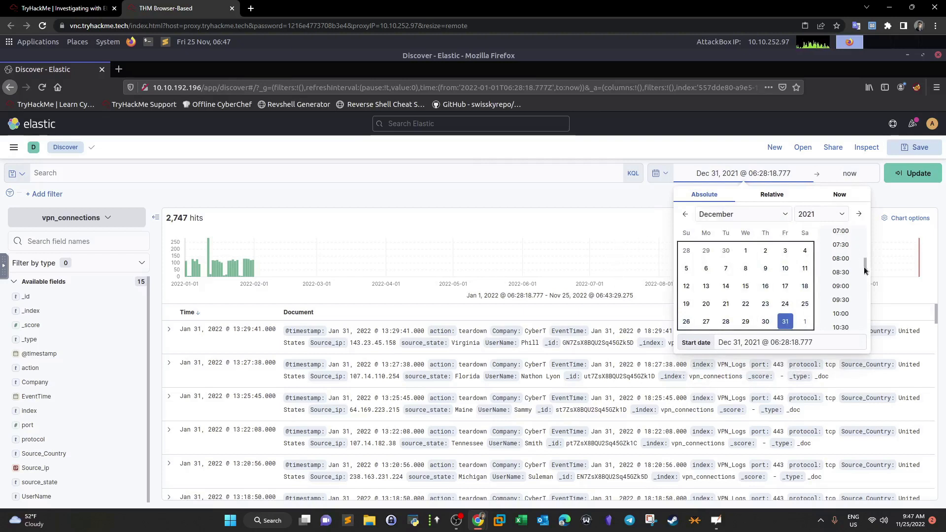
pyautogui.click(865, 270)
pyautogui.click(840, 234)
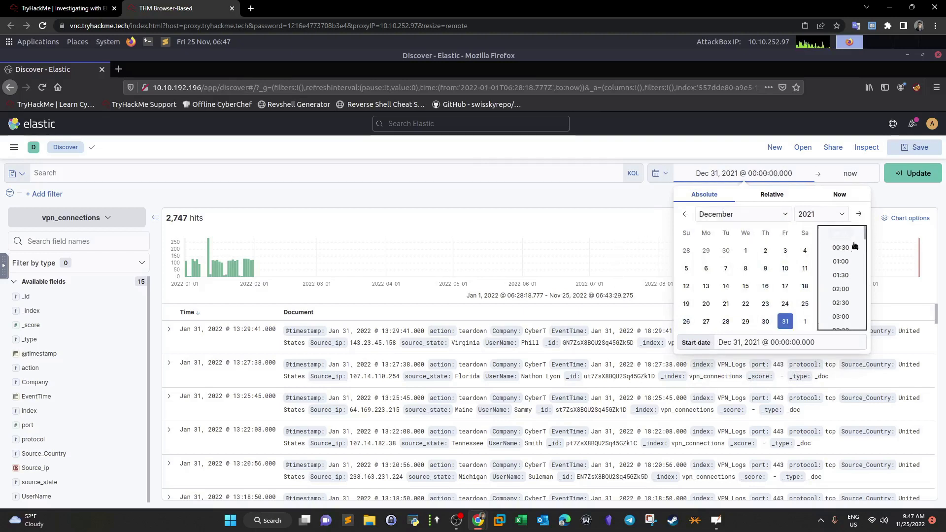
pyautogui.click(611, 239)
# Check the required end date in the room, set the time range to end at absolute date Feb 2, 2022, and update the results
pyautogui.click(92, 7)
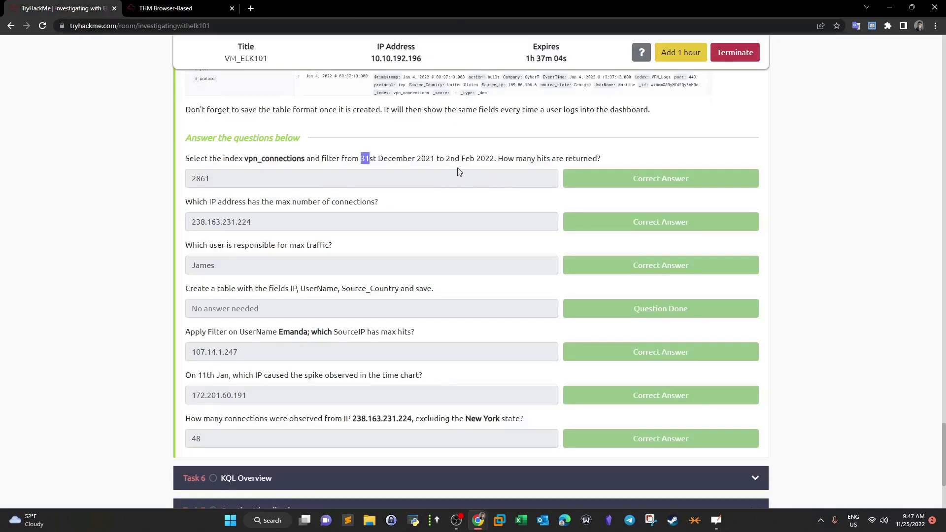
pyautogui.click(207, 8)
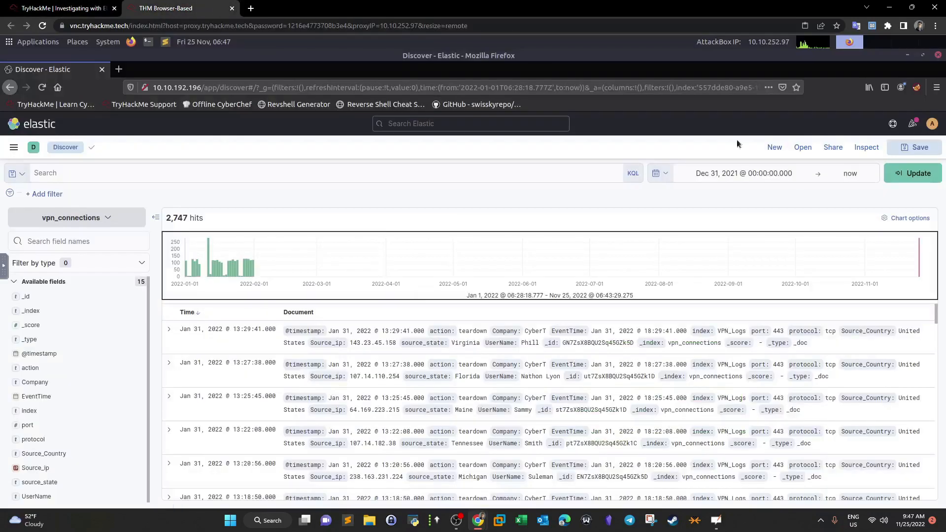
pyautogui.click(848, 175)
pyautogui.click(761, 197)
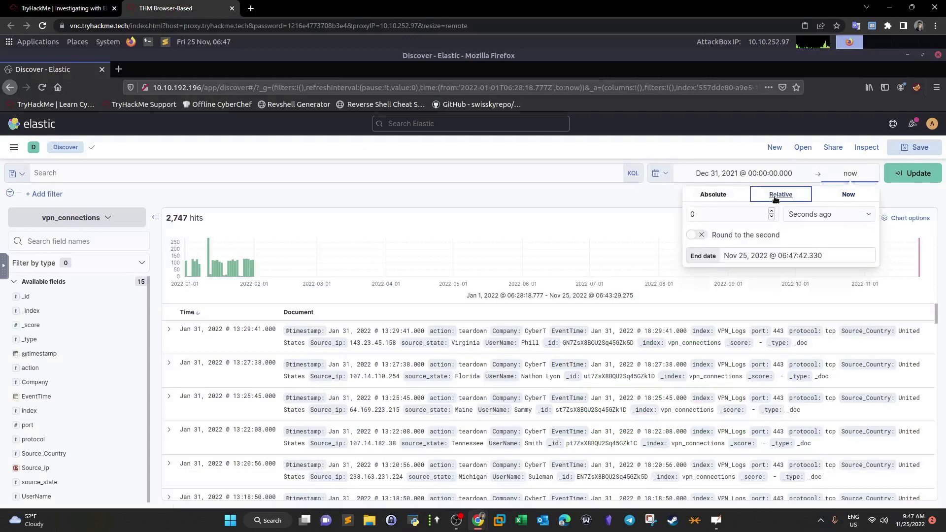
pyautogui.click(720, 196)
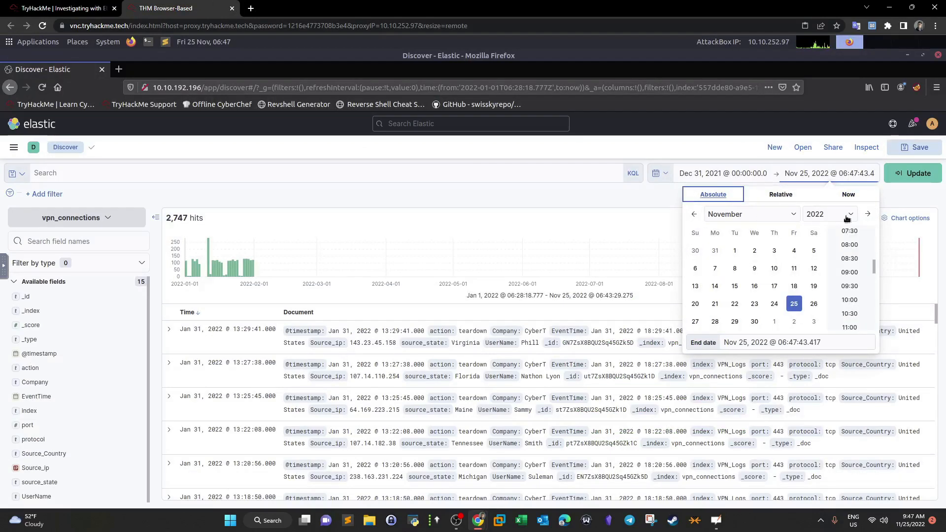
pyautogui.click(758, 216)
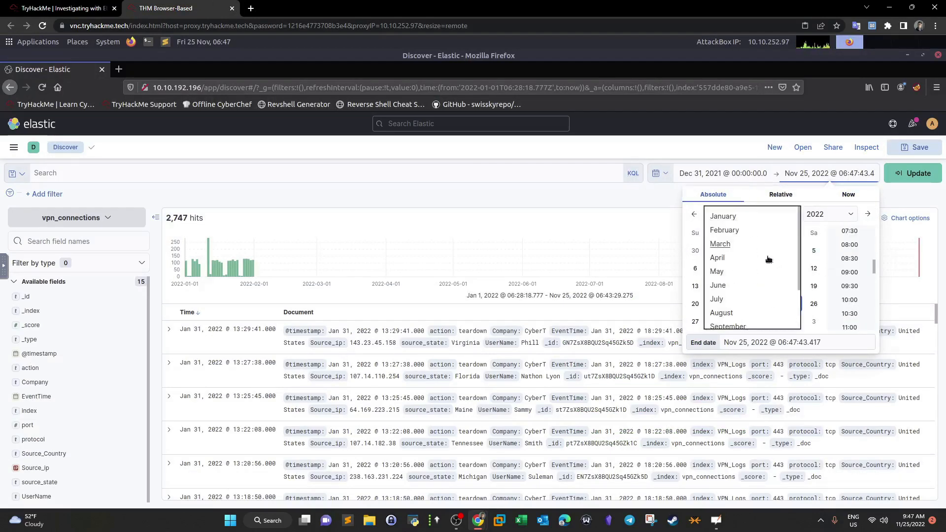
pyautogui.click(724, 230)
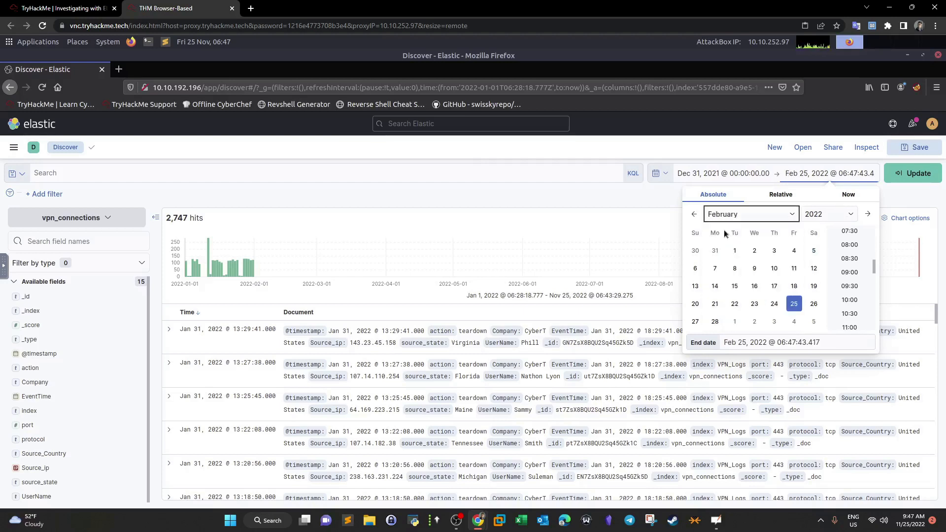
pyautogui.click(755, 250)
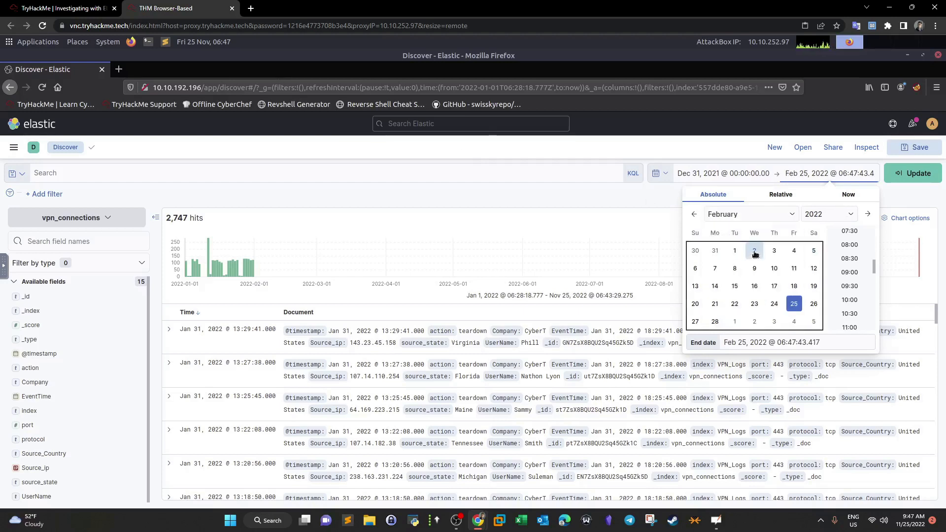
pyautogui.click(613, 223)
pyautogui.click(919, 171)
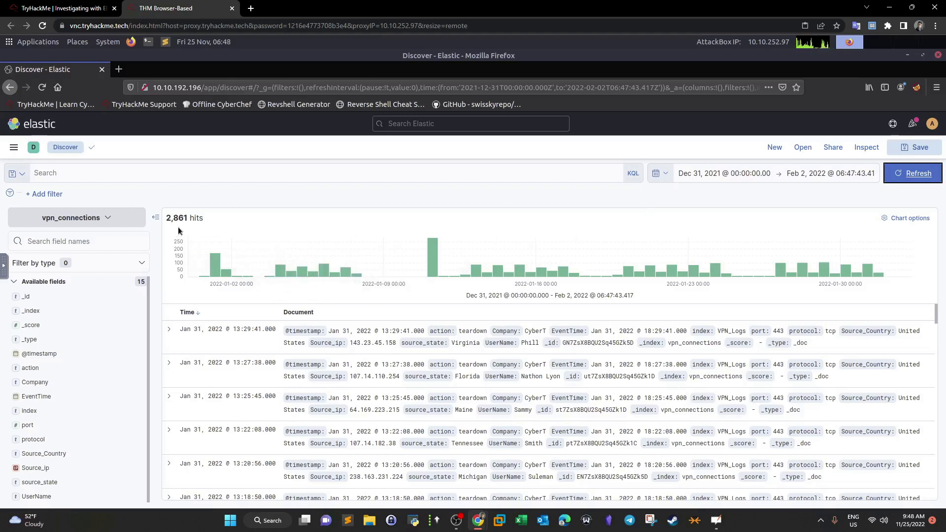
# Compare the hit count with the first Task 5 answer, read the next question about maximum connections, and return to Discover
pyautogui.click(81, 6)
pyautogui.moveTo(224, 184); pyautogui.dragTo(196, 183)
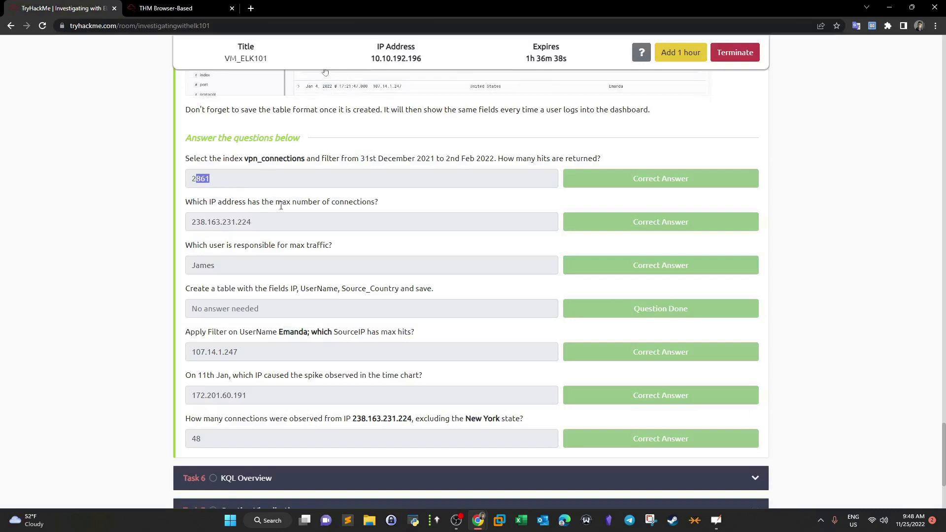
pyautogui.click(202, 6)
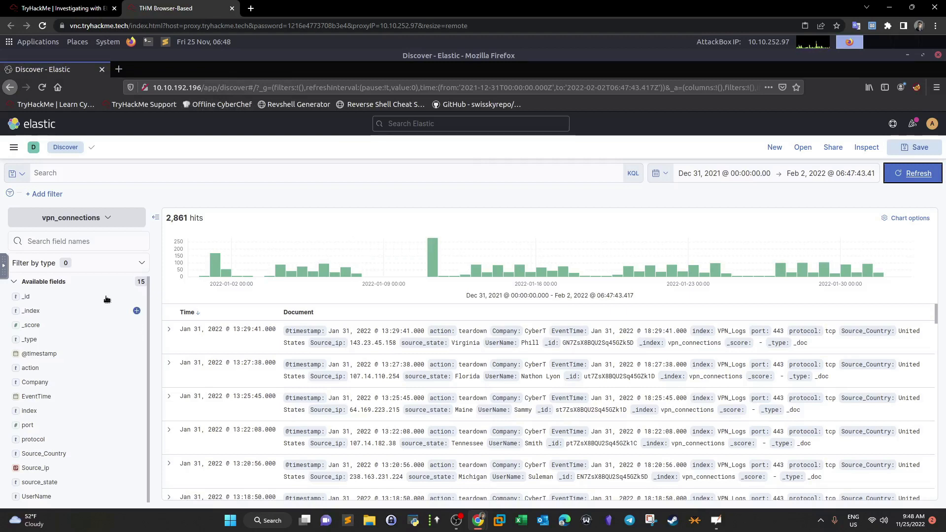
# View the top Source_ip values in Discover, compare the highest with the room's maximum-connections answer, and return to Discover
pyautogui.scroll(-1, 82, 345)
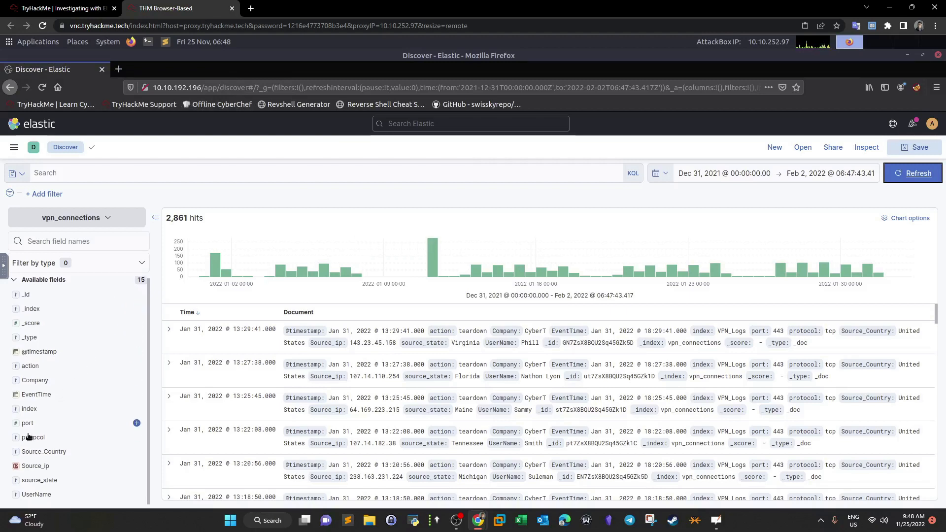
pyautogui.click(36, 466)
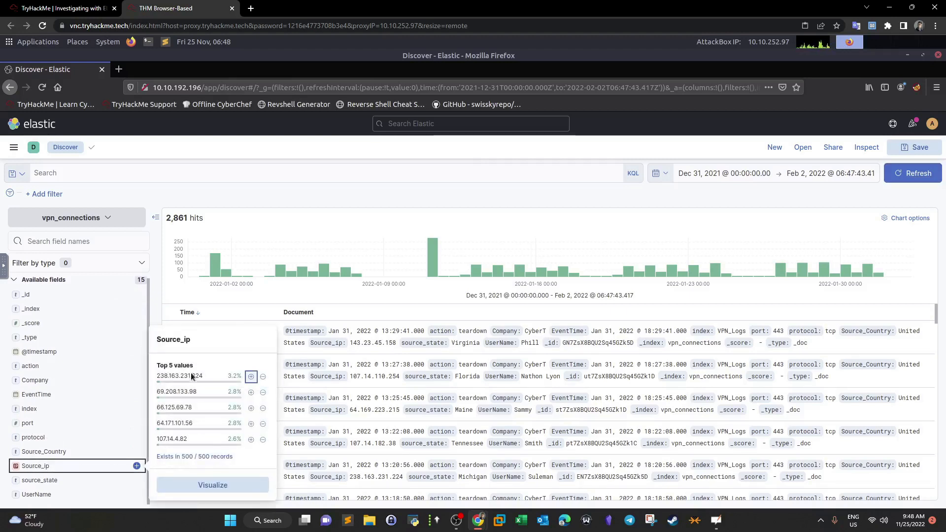
pyautogui.moveTo(192, 372)
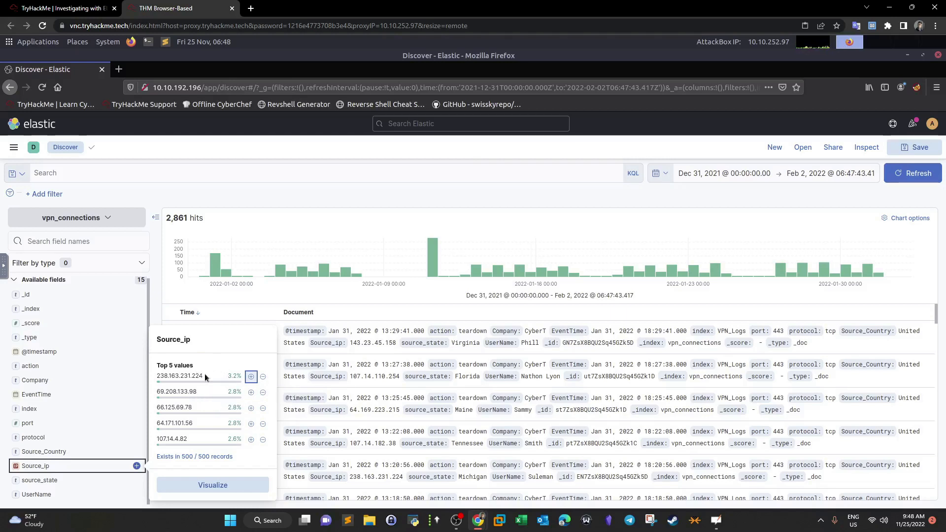
pyautogui.click(86, 7)
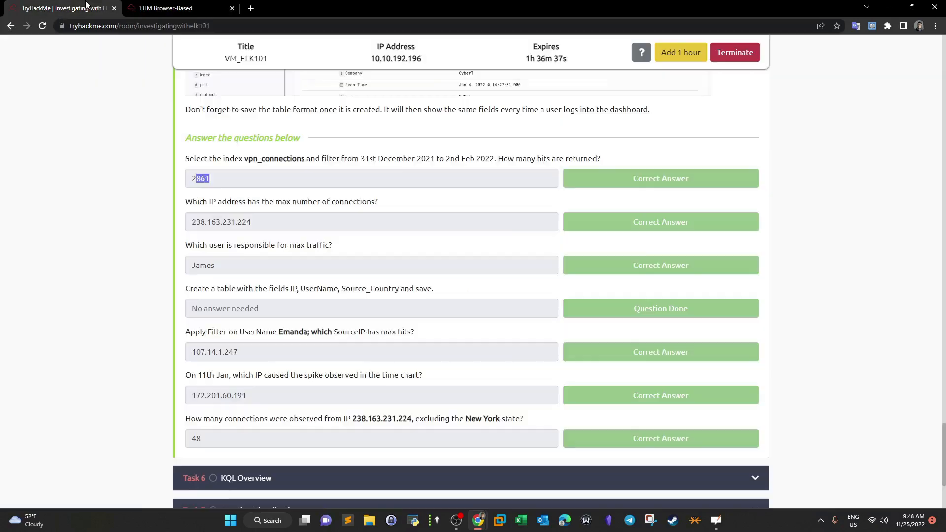
pyautogui.moveTo(253, 222); pyautogui.dragTo(164, 231)
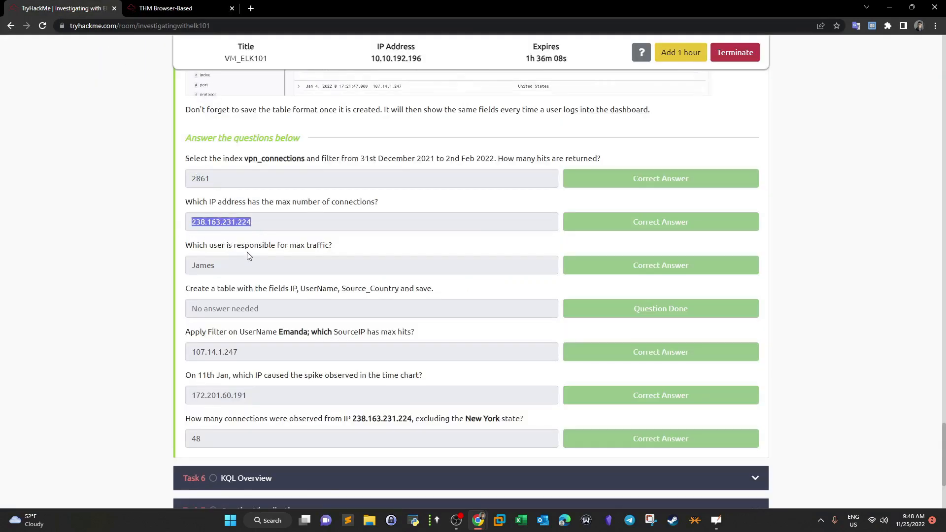
pyautogui.click(213, 6)
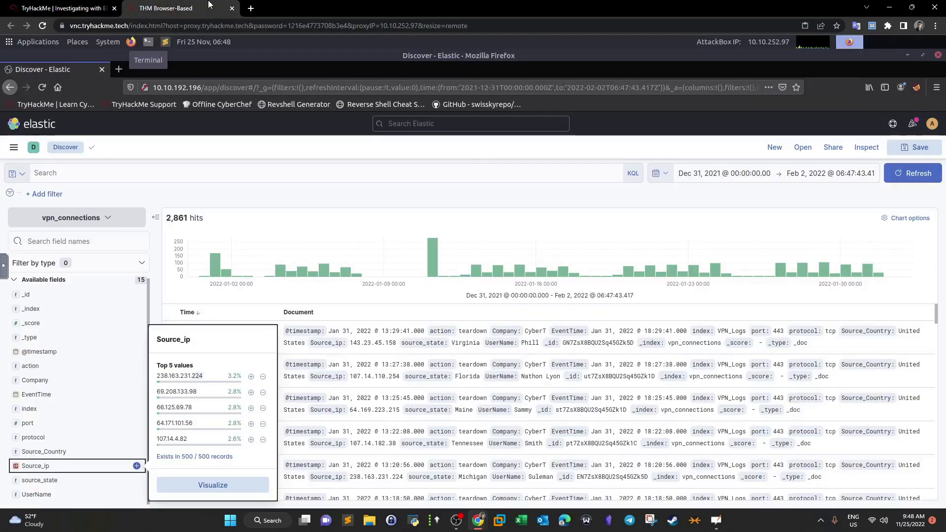
# View the top UserName values, compare them with the room's max-traffic answer, and read the following question about creating a table
pyautogui.click(46, 495)
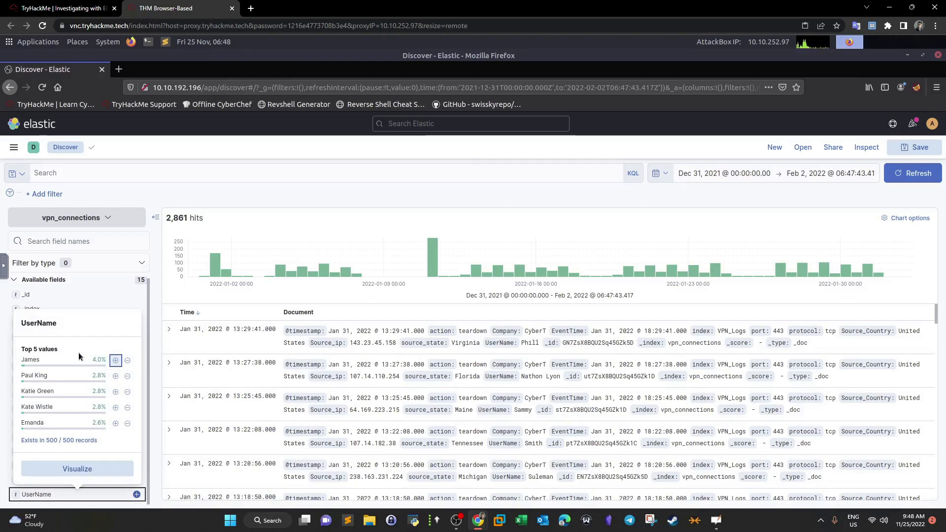
pyautogui.moveTo(43, 359); pyautogui.dragTo(22, 360)
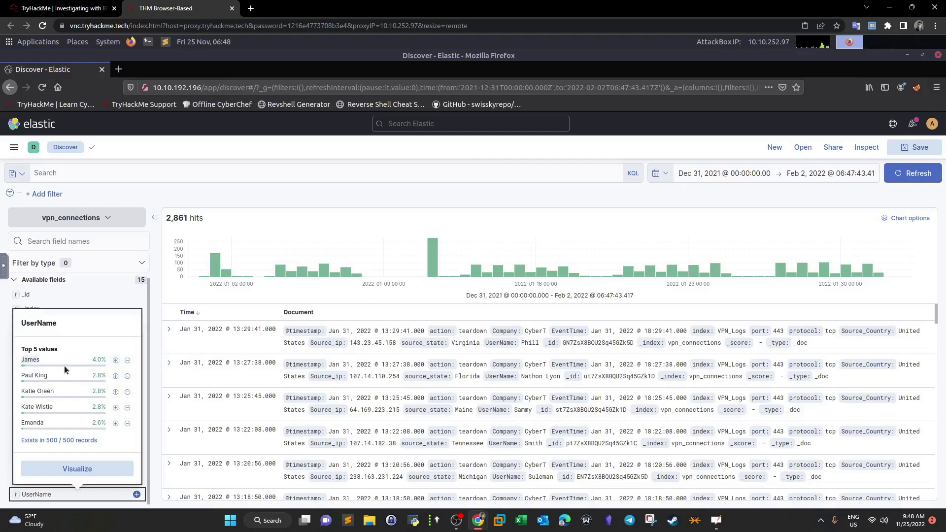
pyautogui.click(28, 6)
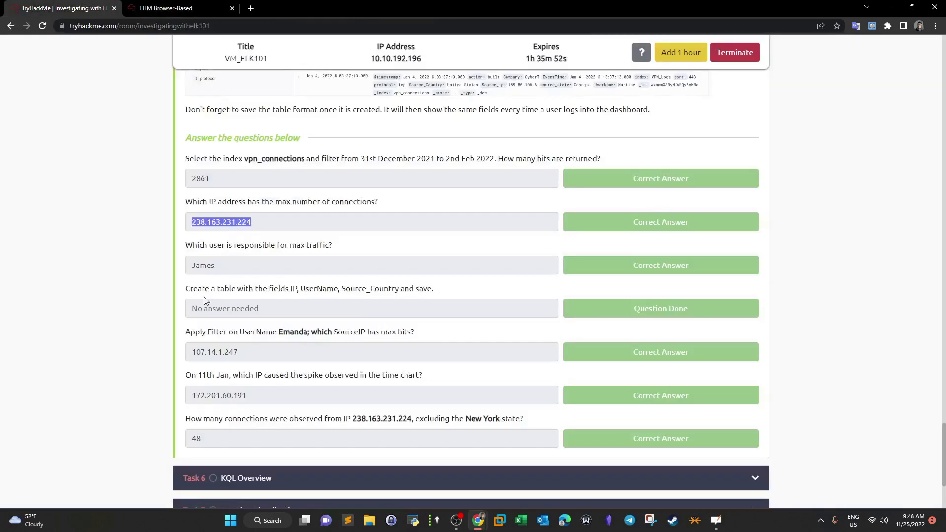
pyautogui.moveTo(185, 290); pyautogui.dragTo(384, 290)
pyautogui.click(167, 9)
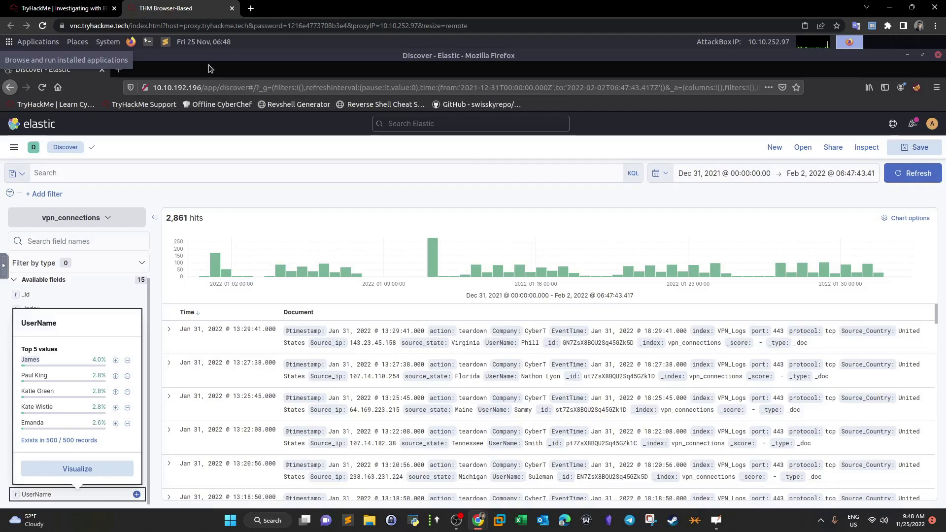
# Expand the second log entry, dated Jan 31, 2022 @ 13:27:38.000, and look at its details as JSON and as a table
pyautogui.click(157, 293)
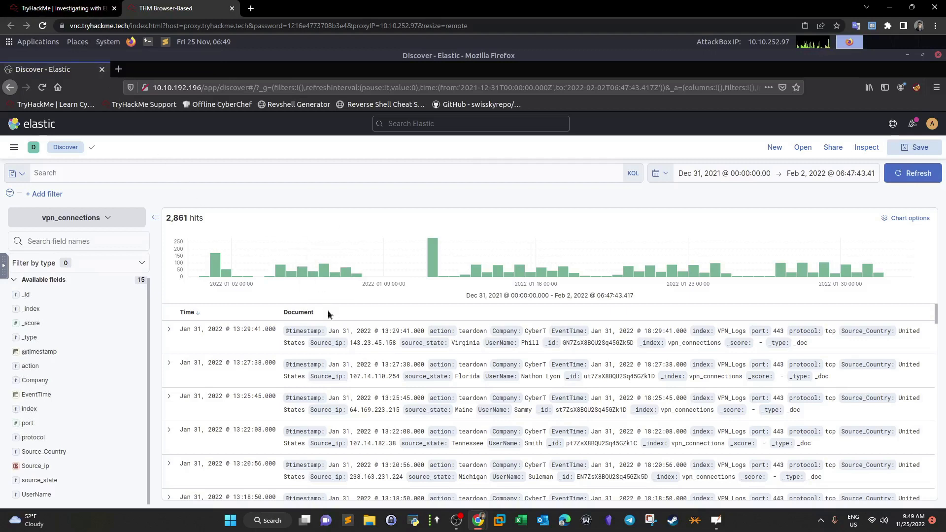
pyautogui.click(169, 331)
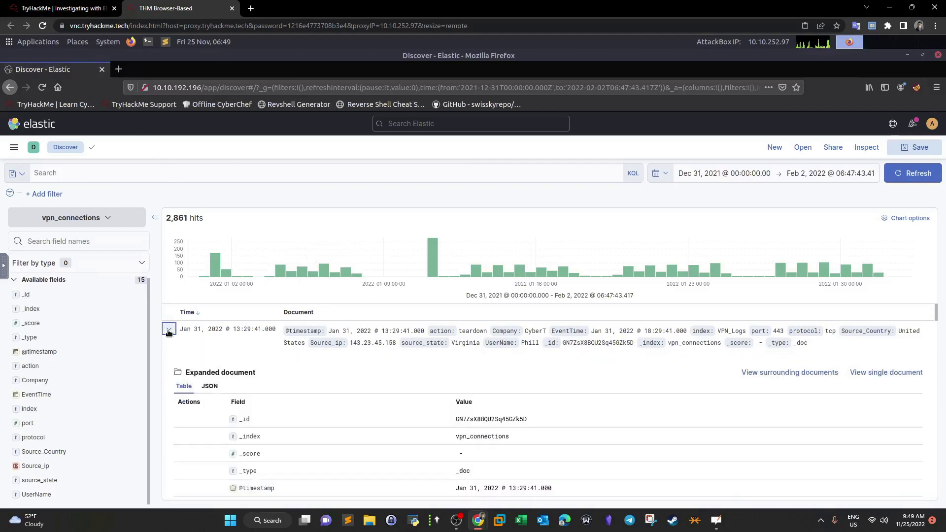
pyautogui.click(169, 331)
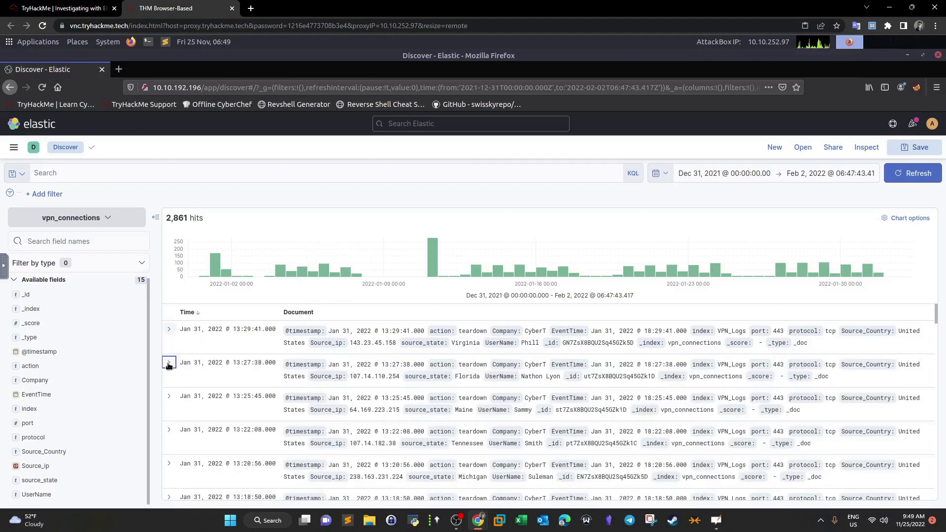
pyautogui.click(169, 362)
pyautogui.scroll(-1, 223, 383)
pyautogui.click(209, 370)
pyautogui.click(184, 369)
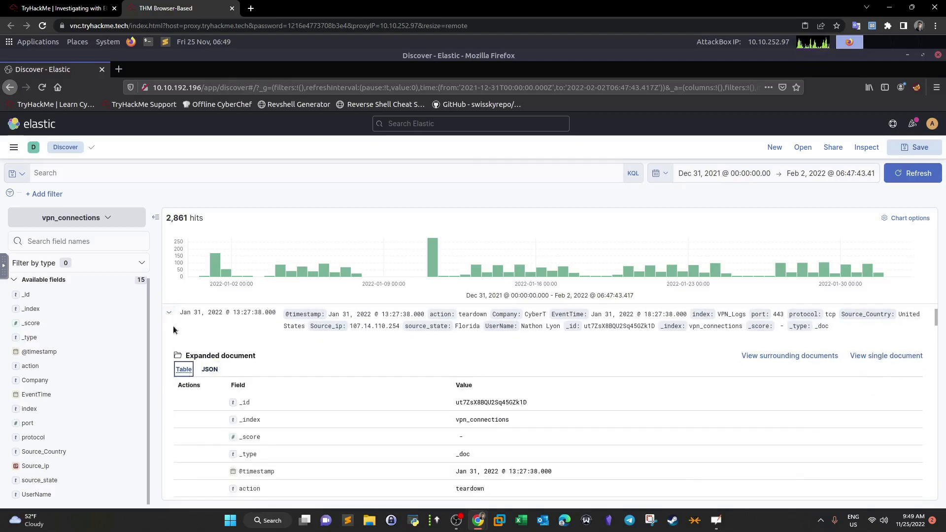
# Check the required table fields in the room and add Source_ip as a column from the expanded log entry
pyautogui.click(57, 8)
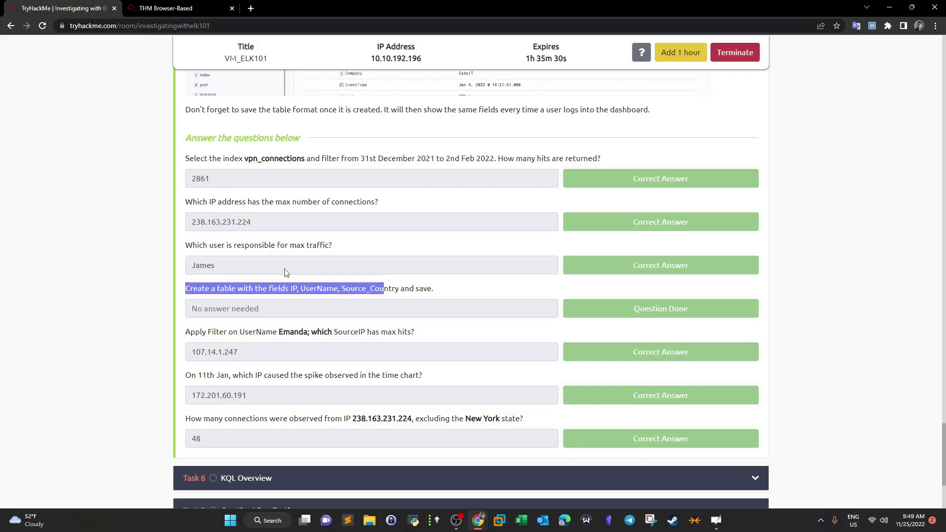
pyautogui.click(298, 297)
pyautogui.moveTo(290, 294); pyautogui.dragTo(354, 295)
pyautogui.click(170, 8)
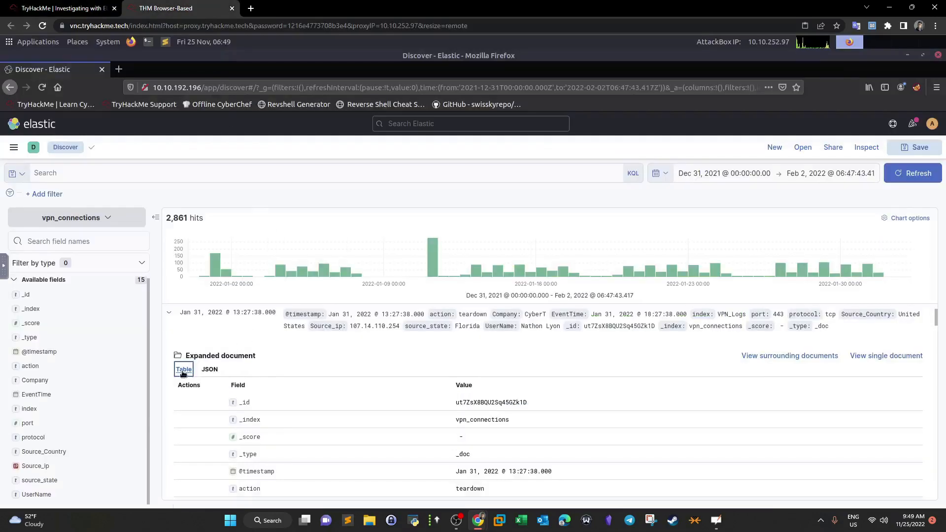
pyautogui.scroll(-5, 167, 367)
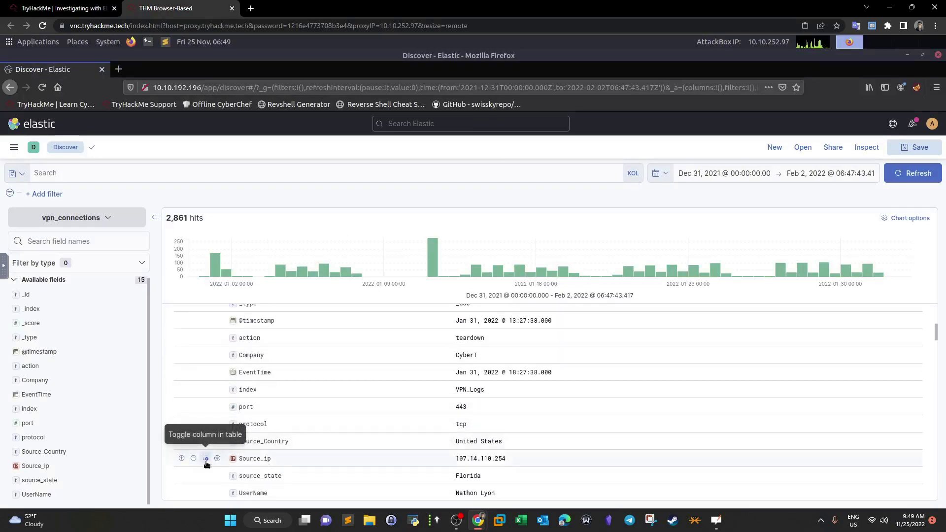
pyautogui.click(206, 458)
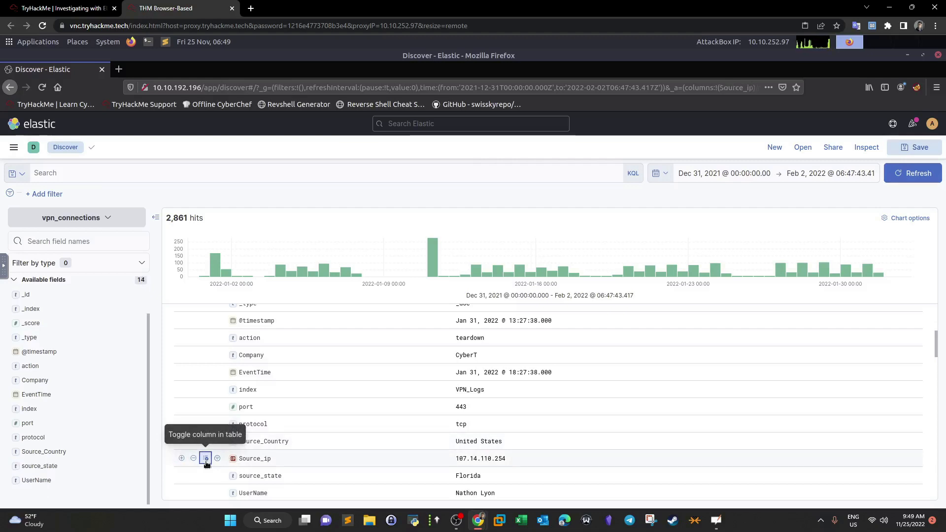
# Add UserName and Source_Country as columns to the results table and collapse the expanded log entry
pyautogui.click(93, 8)
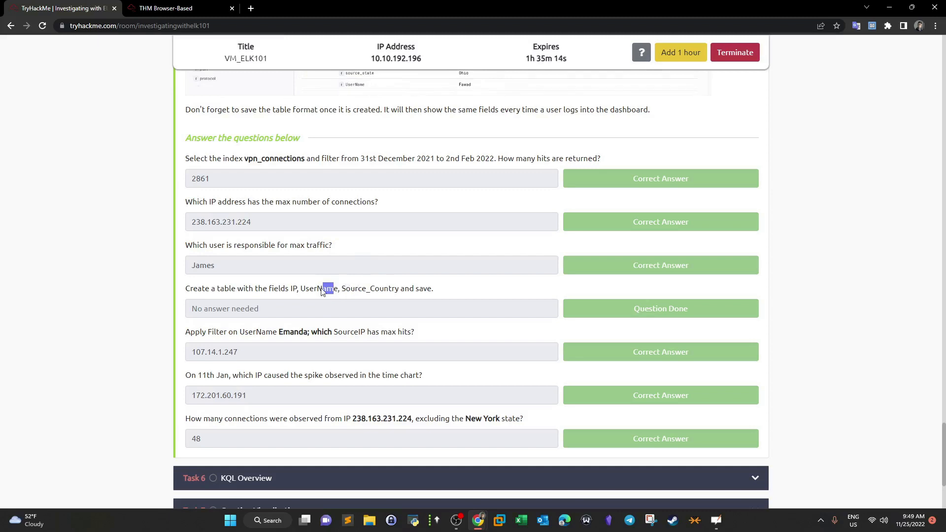
pyautogui.hotkey('ctrl', 'Tab')
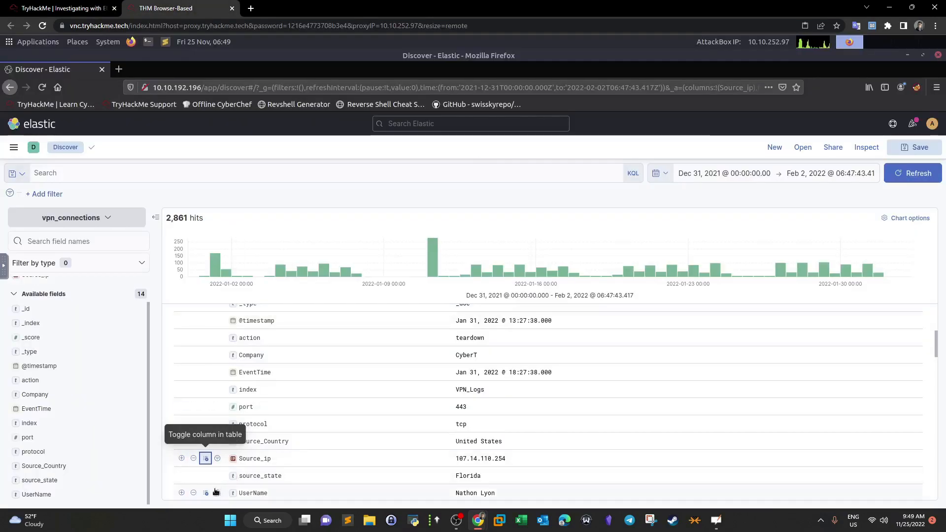
pyautogui.click(205, 494)
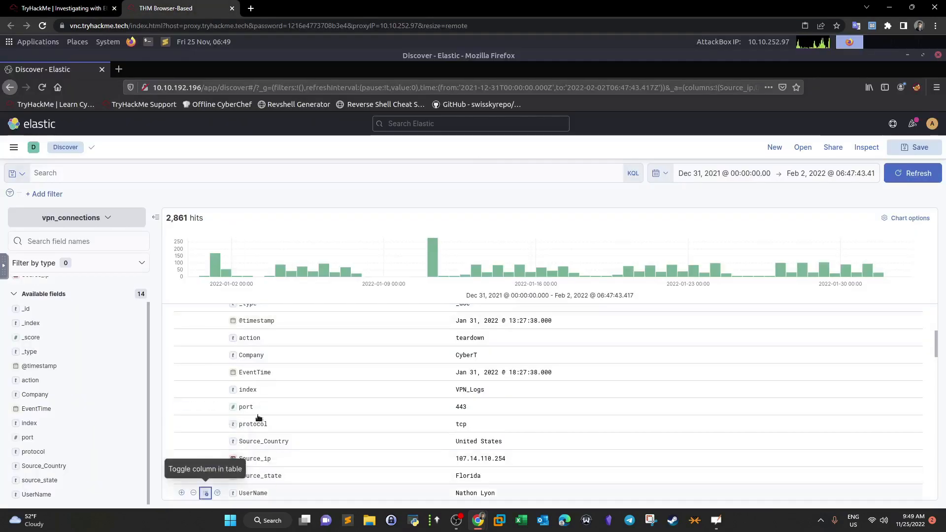
pyautogui.click(206, 442)
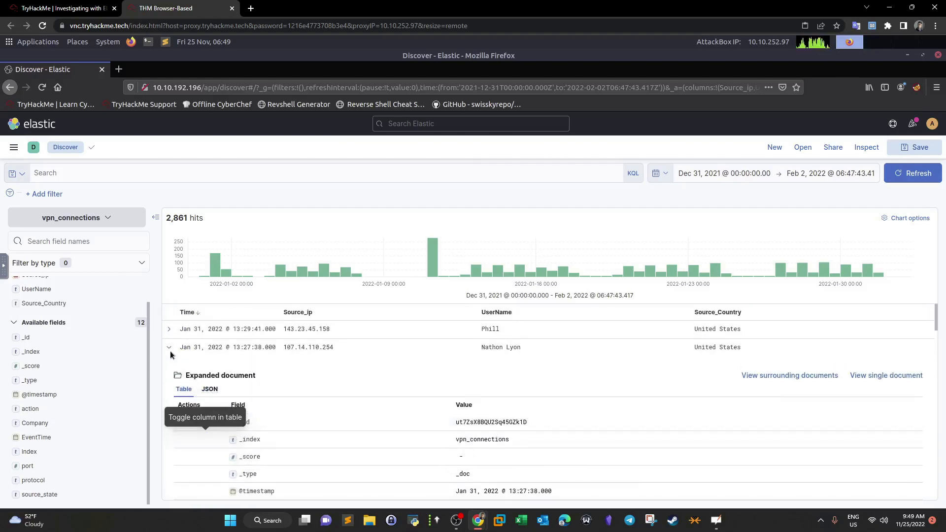
pyautogui.click(169, 348)
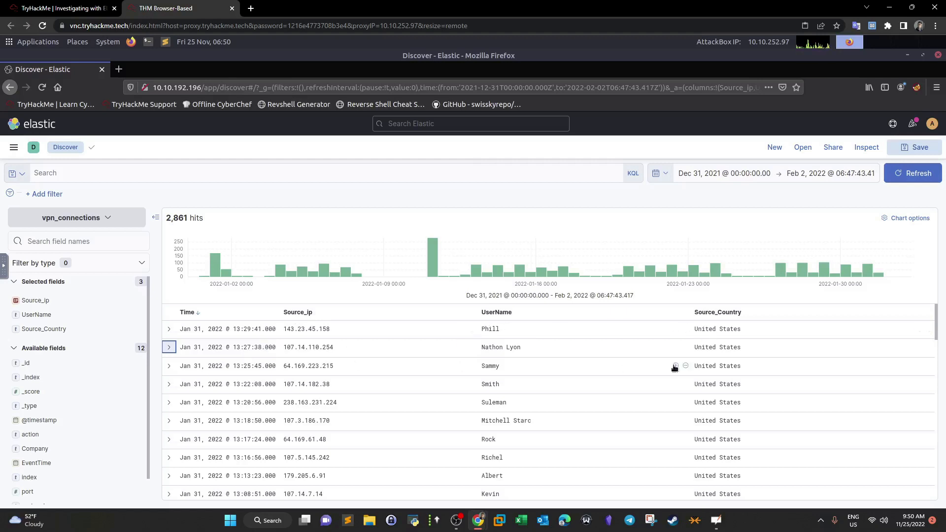
# Read the room's question about filtering on UserName and filter the VPN logs to the user named there, using the field's top values
pyautogui.click(61, 4)
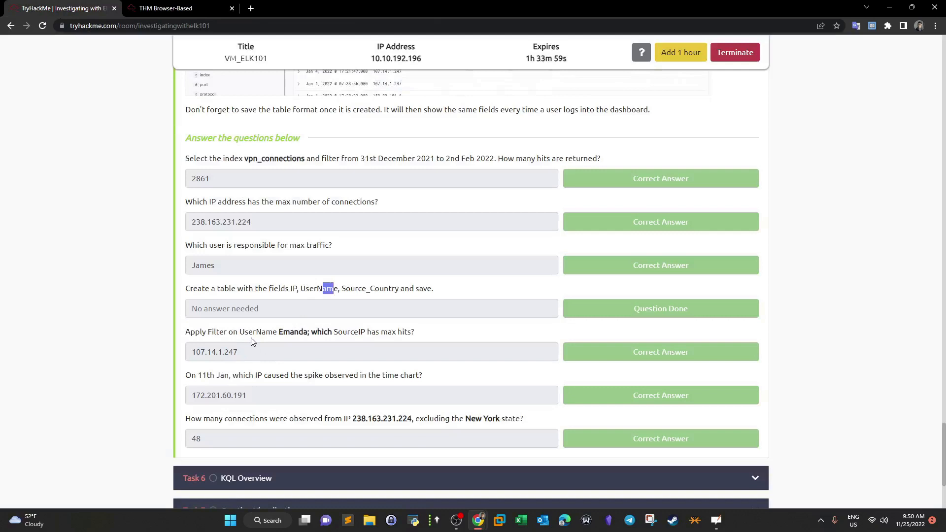
pyautogui.moveTo(184, 334); pyautogui.dragTo(301, 330)
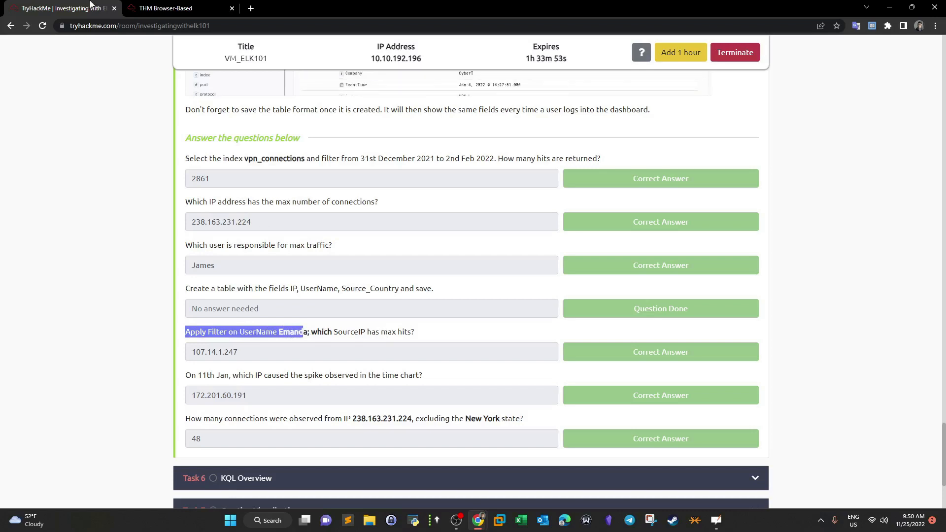
pyautogui.click(145, 5)
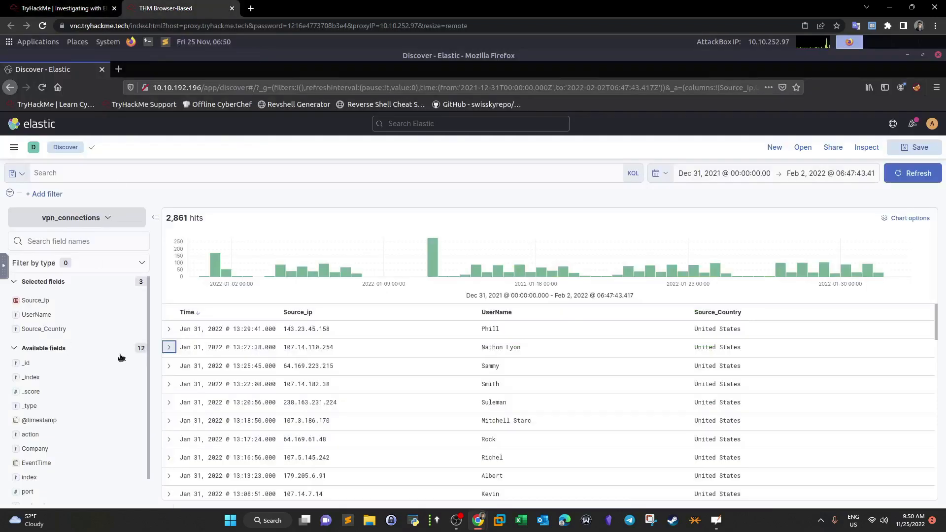
pyautogui.scroll(-2, 123, 366)
pyautogui.scroll(2, 123, 366)
pyautogui.click(35, 315)
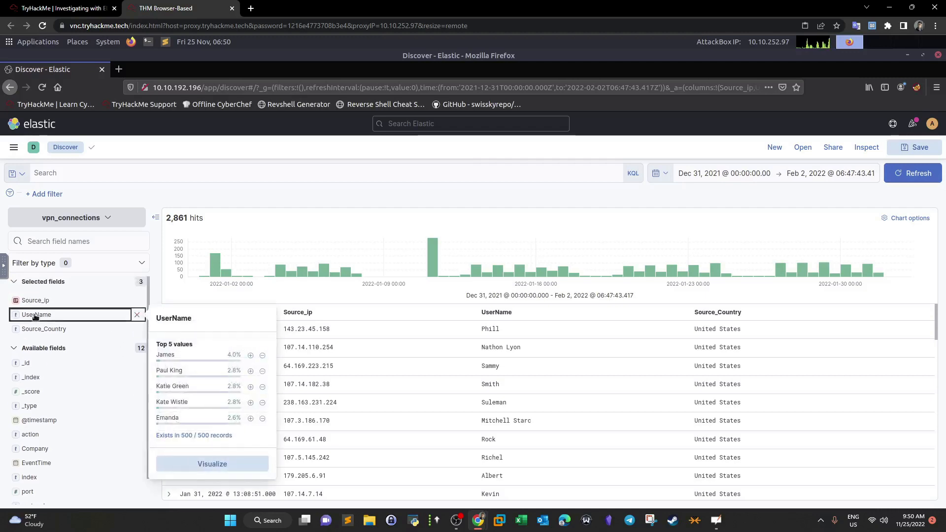
pyautogui.click(58, 6)
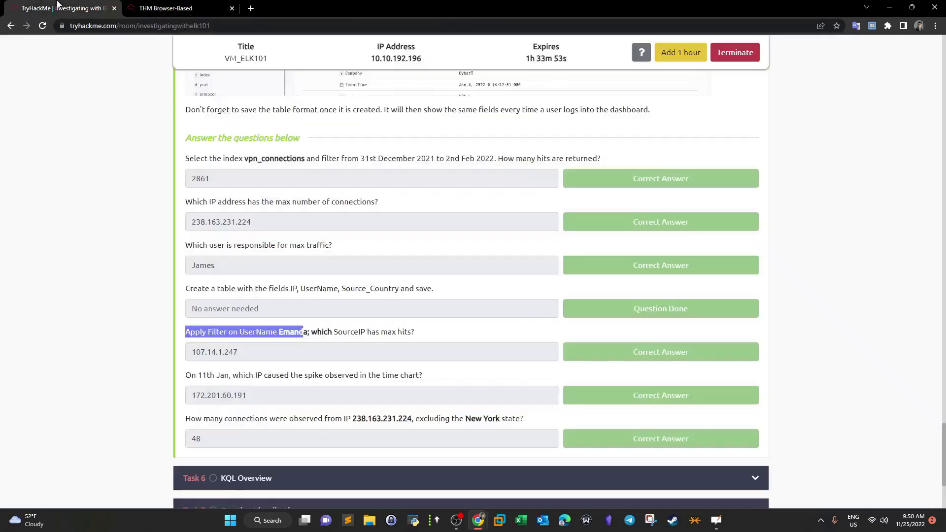
pyautogui.hotkey('ctrl', 'Tab')
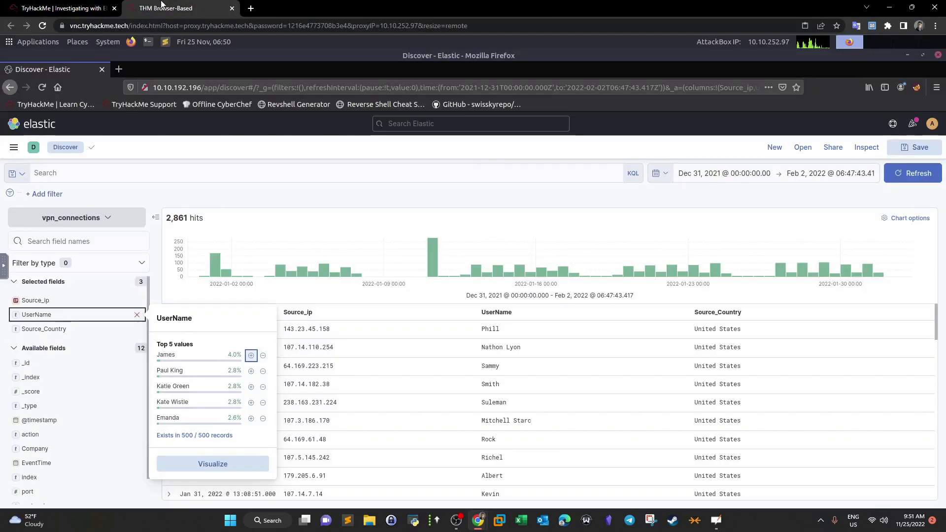
pyautogui.click(251, 418)
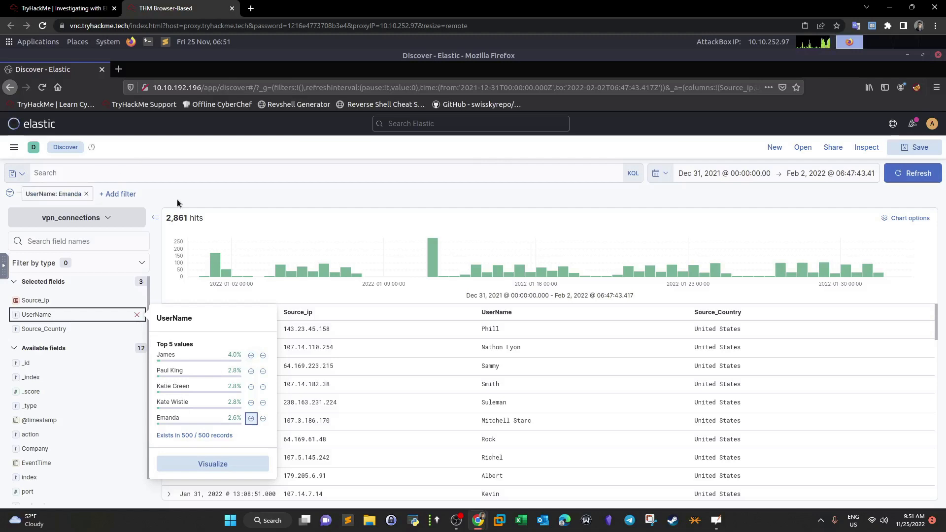
pyautogui.click(250, 194)
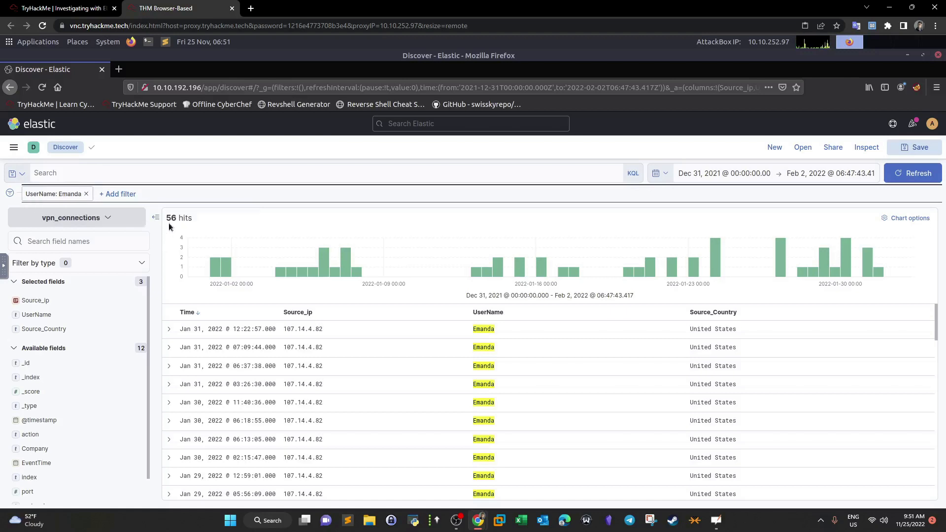
# View the top Source_ip values for the filtered user and compare the highest with the answer in the room
pyautogui.click(62, 8)
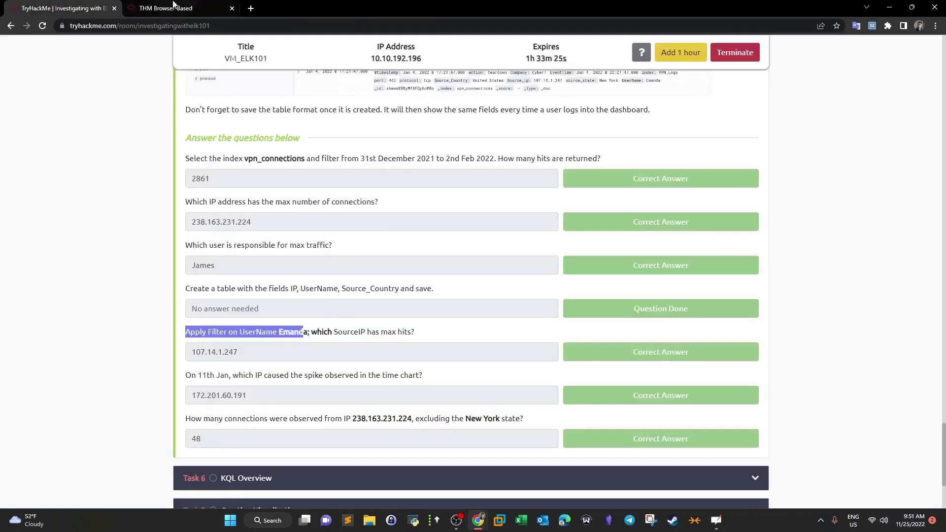
pyautogui.click(172, 5)
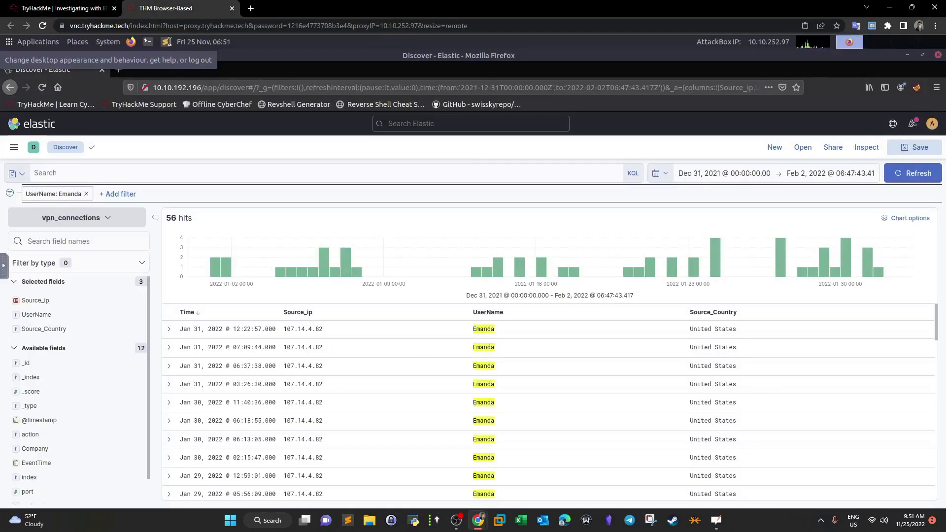
pyautogui.click(39, 303)
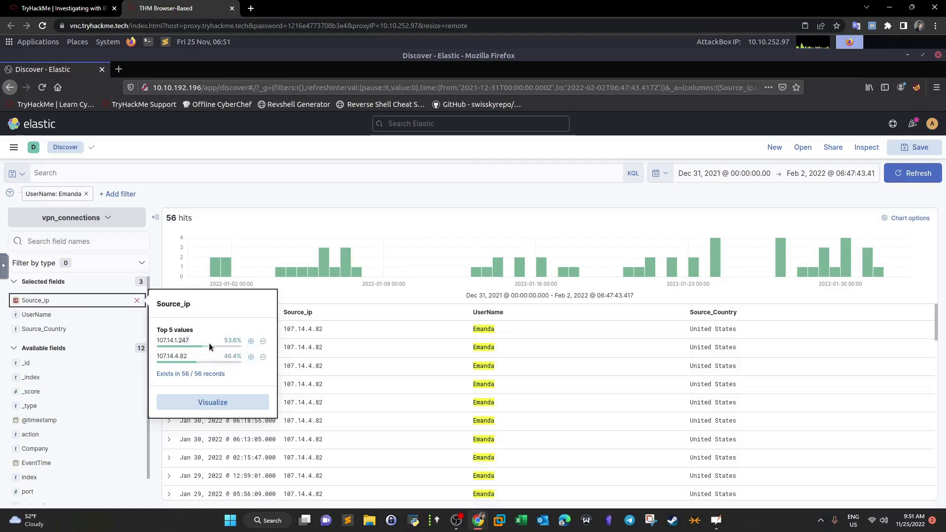
pyautogui.hotkey('ctrl', 'Tab')
pyautogui.doubleClick(237, 351)
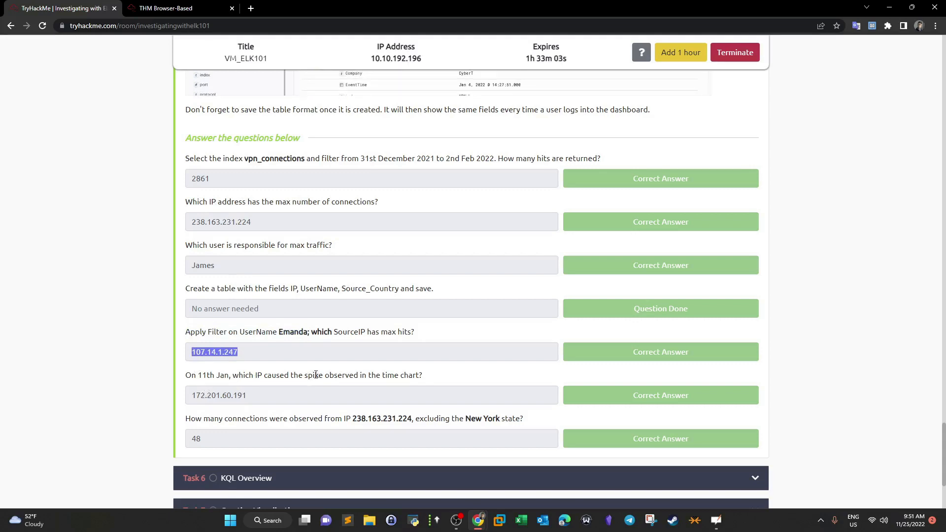
# Dismiss the Source_ip top values, inspect the time chart and remove the UserName filter from the VPN logs
pyautogui.click(179, 7)
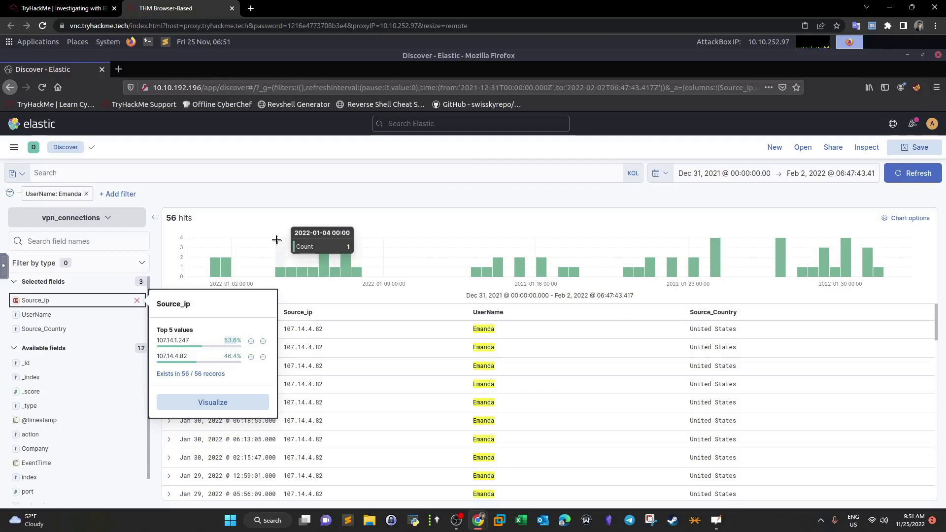
pyautogui.click(320, 247)
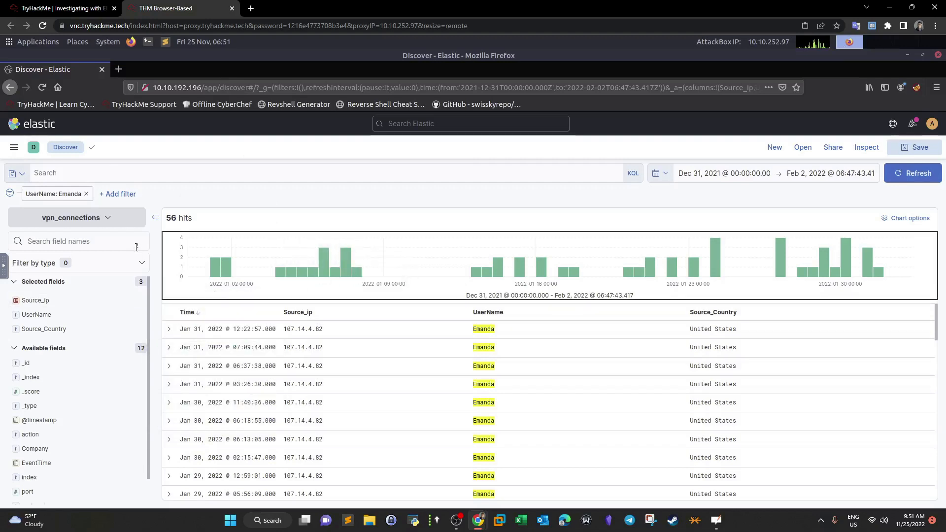
pyautogui.click(43, 5)
pyautogui.click(179, 7)
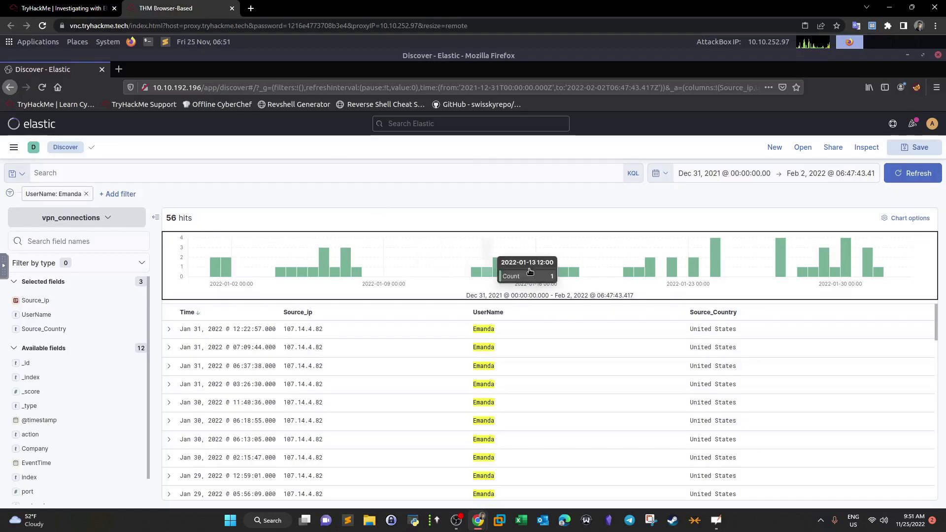
pyautogui.moveTo(628, 279)
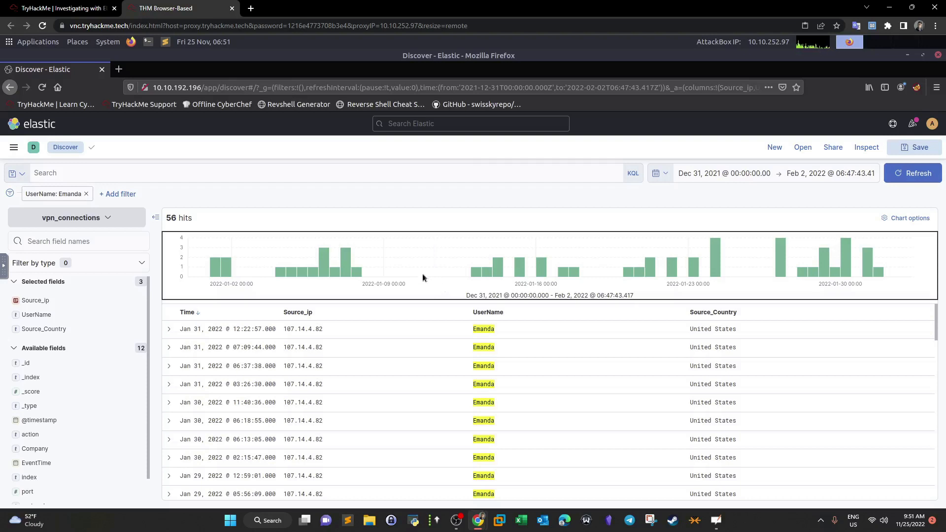
pyautogui.click(86, 195)
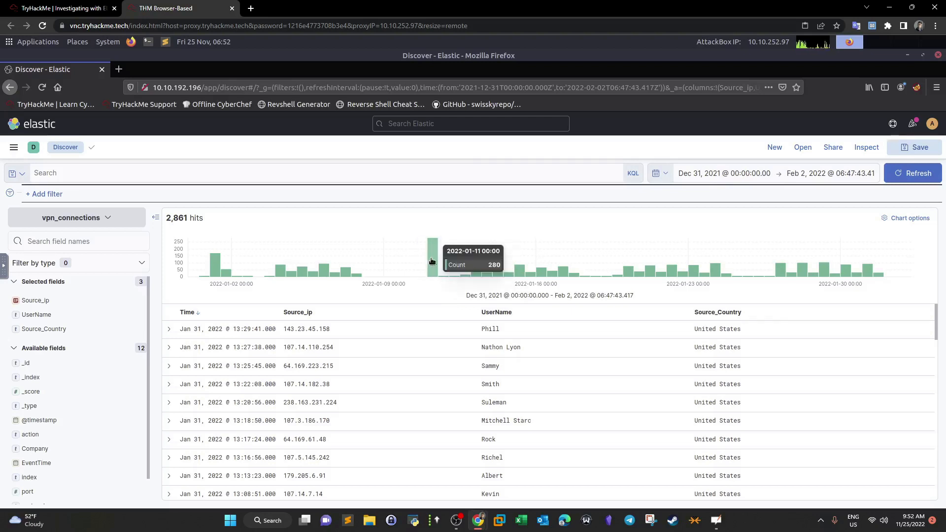
# Read the room's question about the 11th Jan spike and narrow the time range to that bar in the time chart
pyautogui.click(98, 7)
pyautogui.click(302, 348)
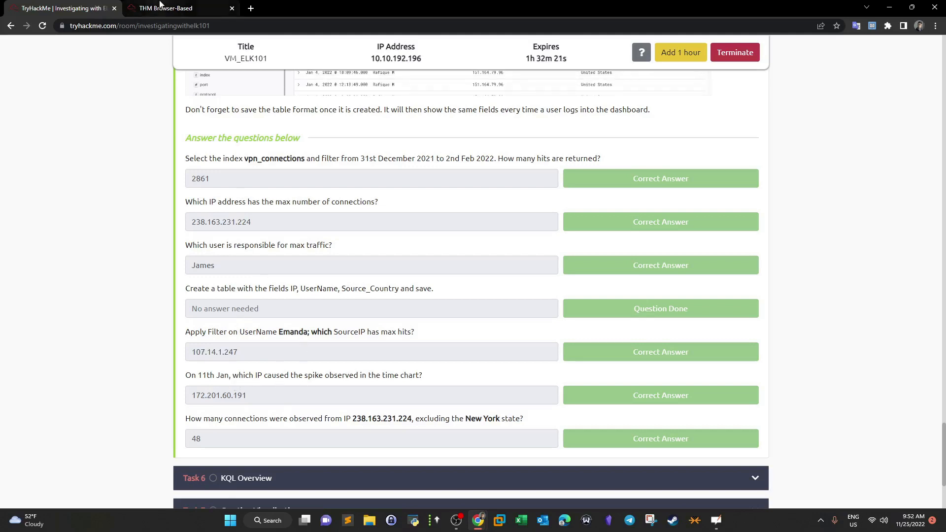
pyautogui.click(160, 5)
pyautogui.click(432, 258)
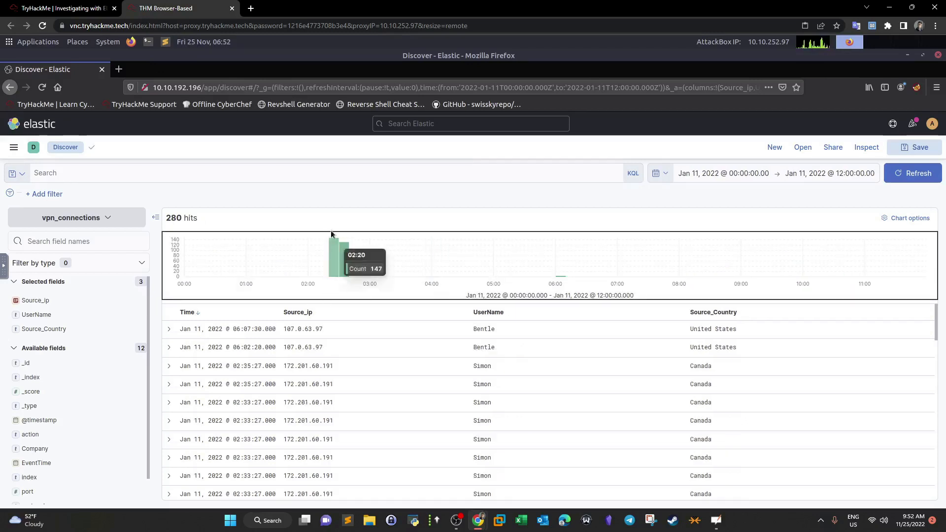
pyautogui.hotkey('alt', 'Left')
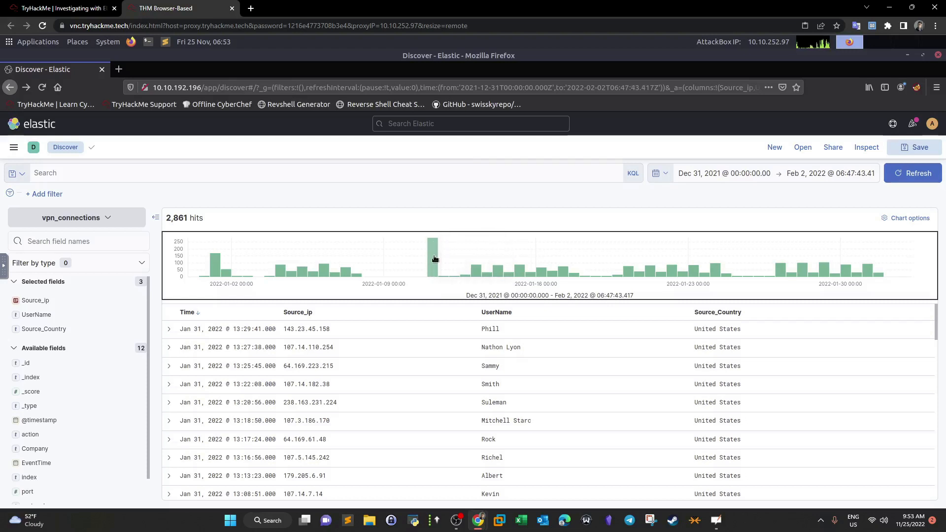
pyautogui.click(435, 264)
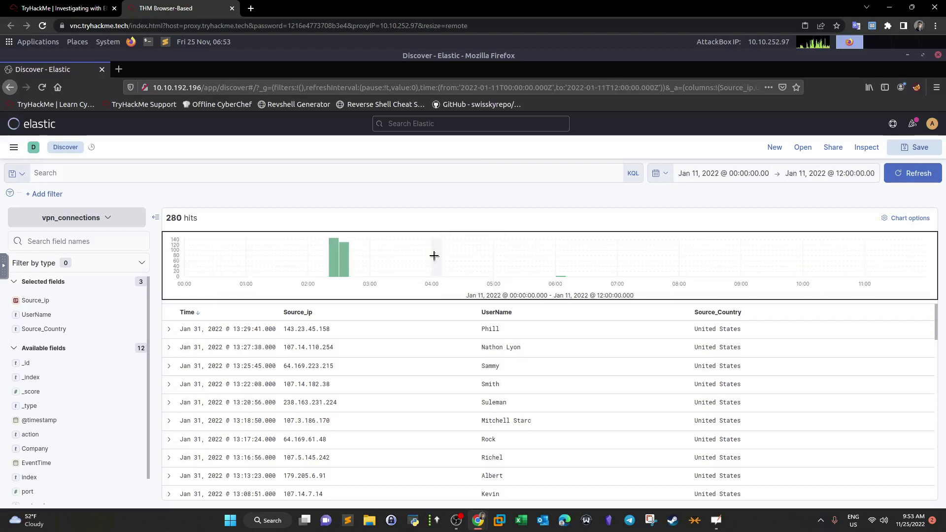
pyautogui.click(60, 8)
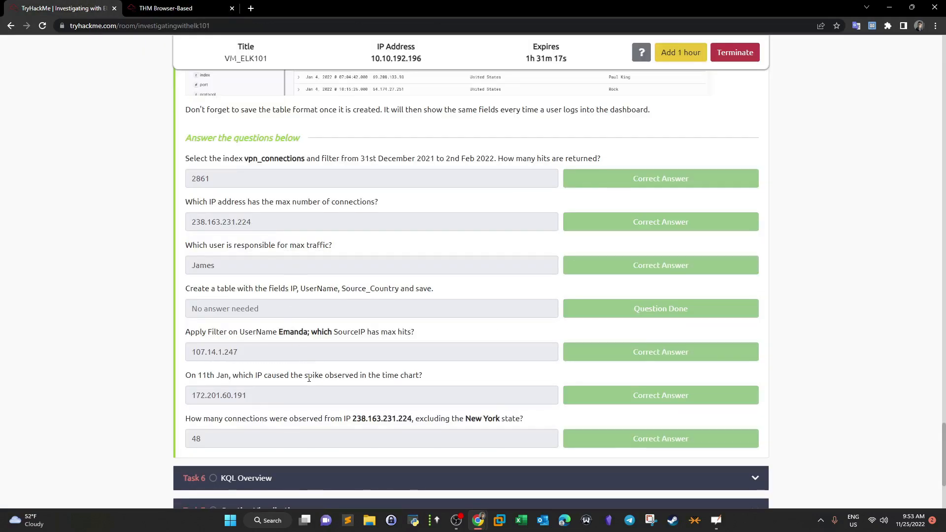
pyautogui.click(175, 6)
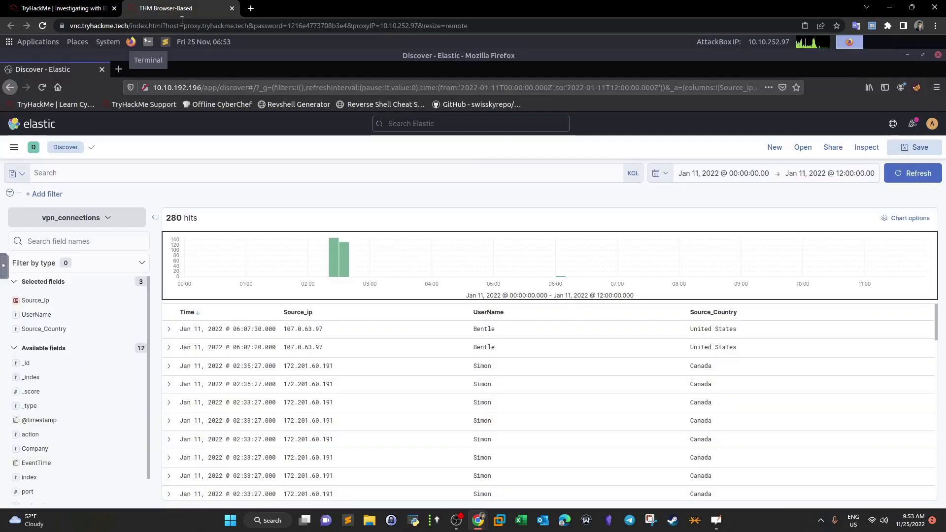
# View the top Source_ip values for the 11th Jan spike and compare the highest with the answer in the room
pyautogui.click(34, 301)
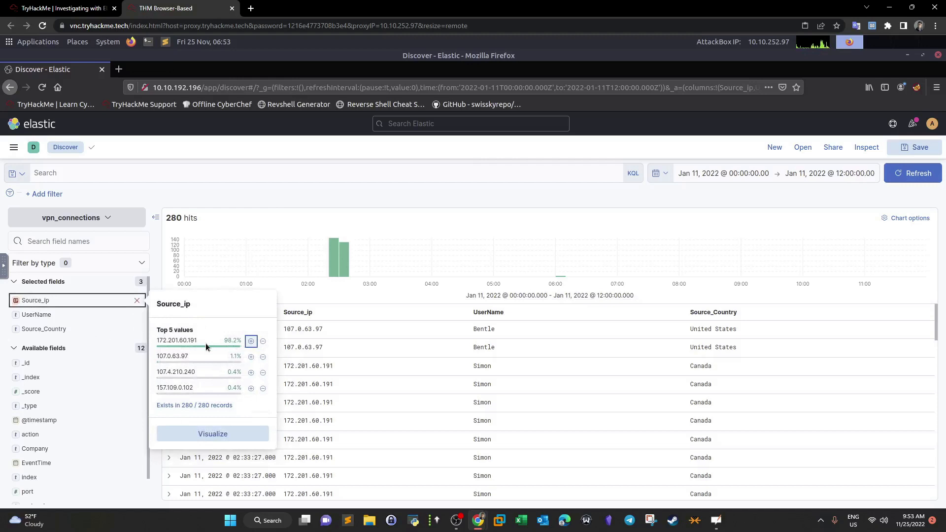
pyautogui.click(192, 340)
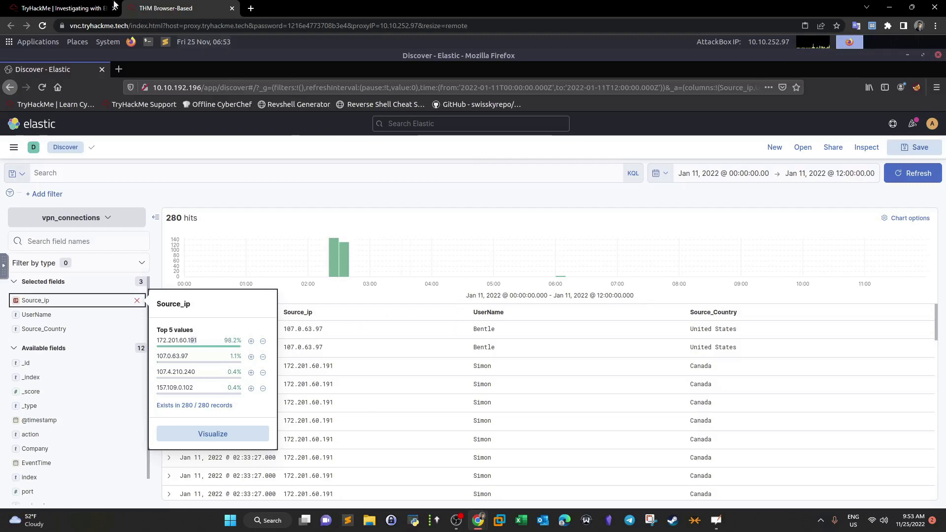
pyautogui.click(68, 8)
pyautogui.moveTo(249, 396); pyautogui.dragTo(198, 417)
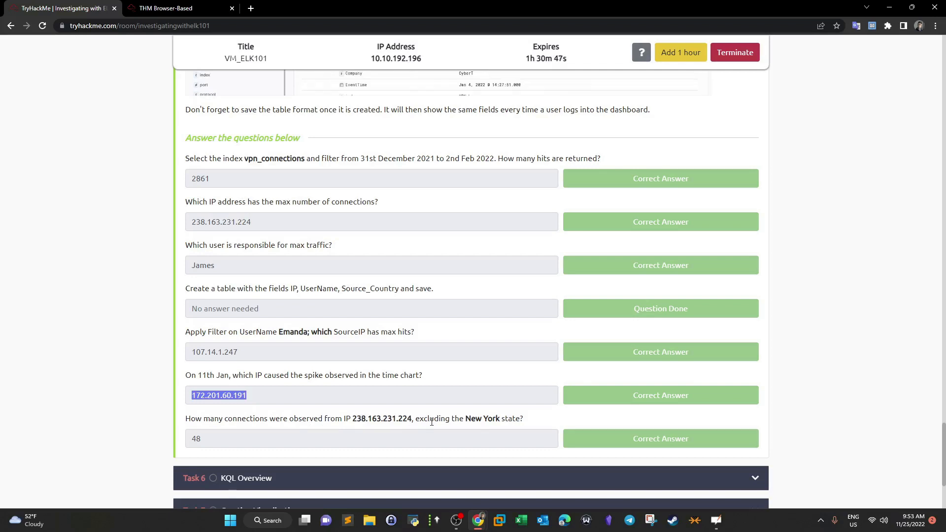
# Dismiss the Source_ip top values and restore the previous time range, Dec 31, 2021 to Feb 2, 2022
pyautogui.click(165, 8)
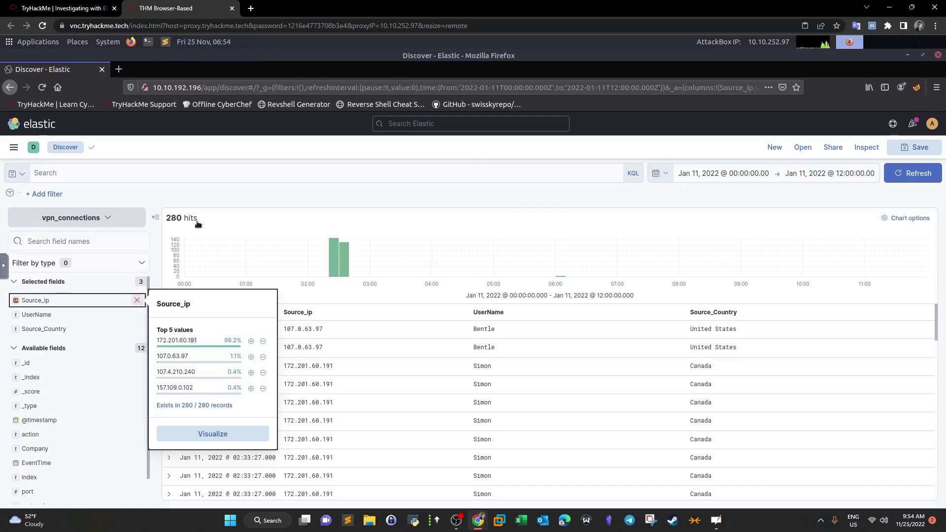
pyautogui.click(215, 198)
pyautogui.click(10, 87)
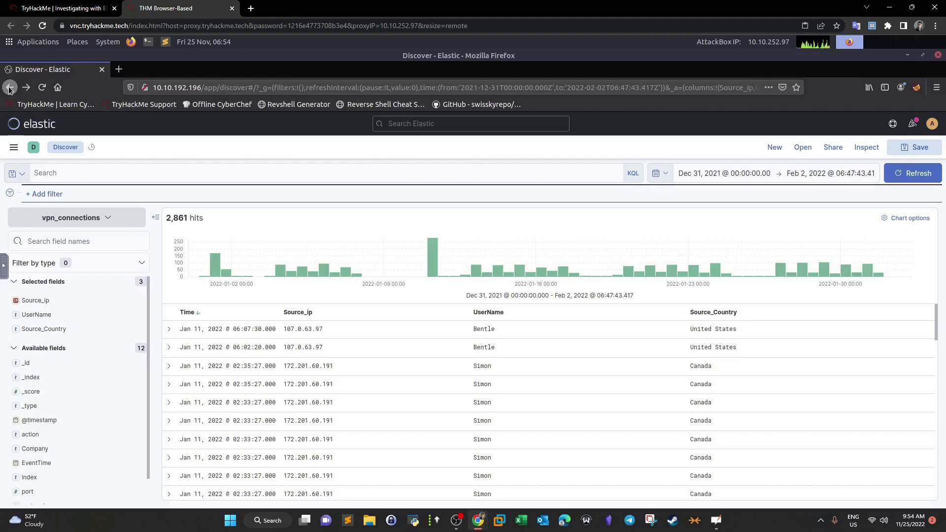
# Read the question about connections excluding New York and filter the VPN logs to Source_ip 238.163.231.224 from the field's top values
pyautogui.click(52, 6)
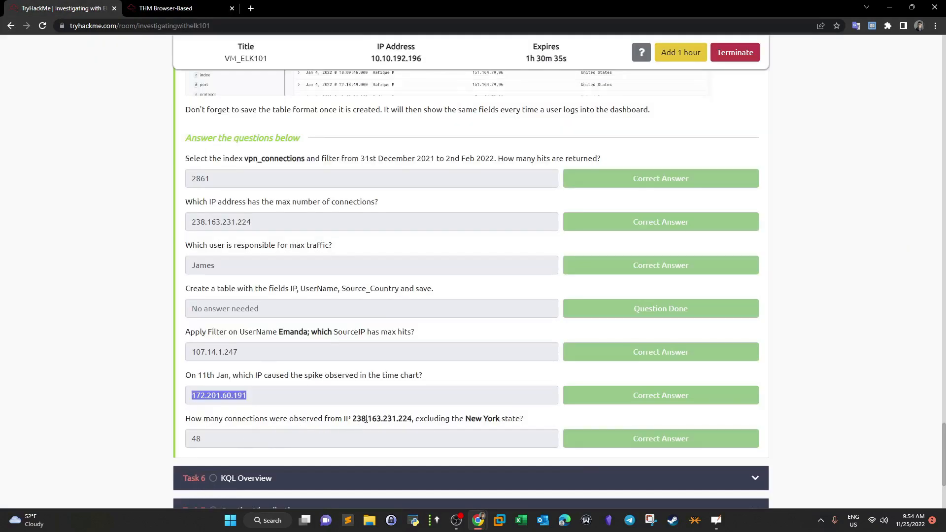
pyautogui.click(177, 8)
pyautogui.click(35, 301)
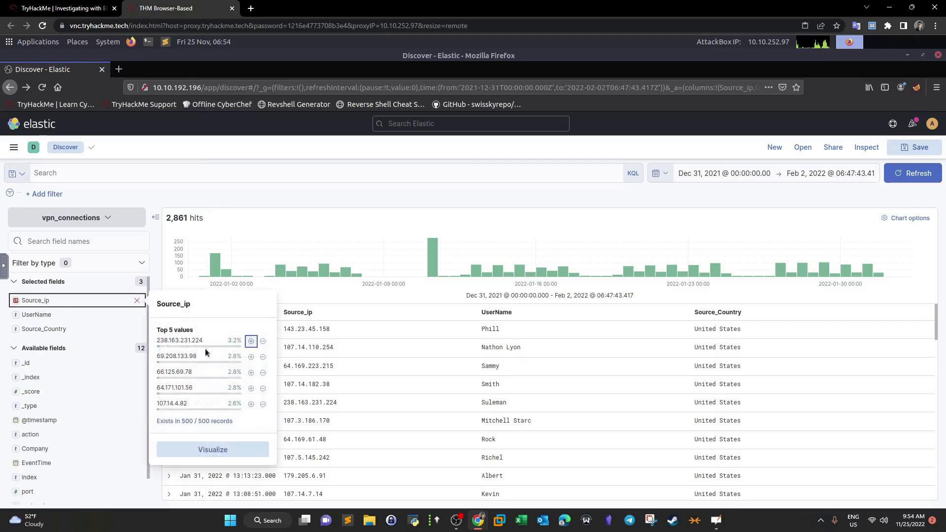
pyautogui.click(69, 8)
pyautogui.click(170, 7)
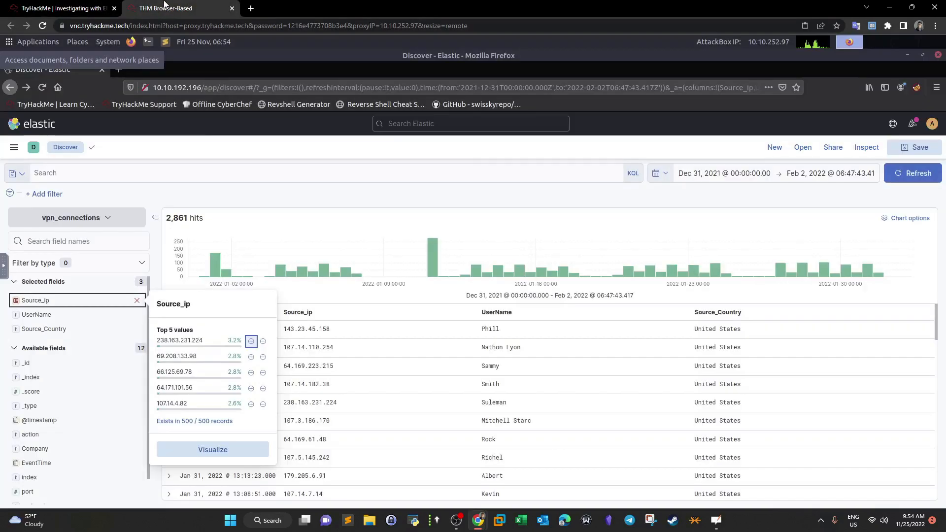
pyautogui.click(250, 341)
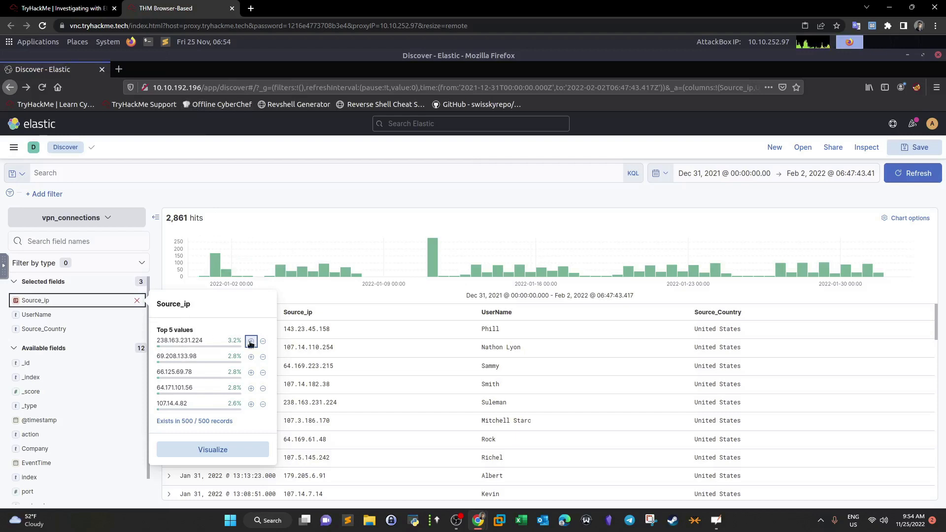
pyautogui.click(104, 4)
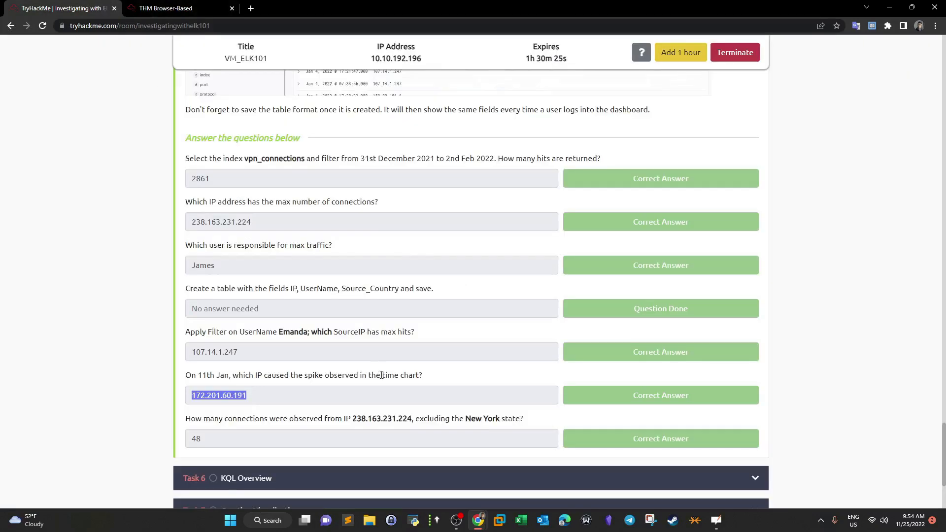
pyautogui.click(187, 6)
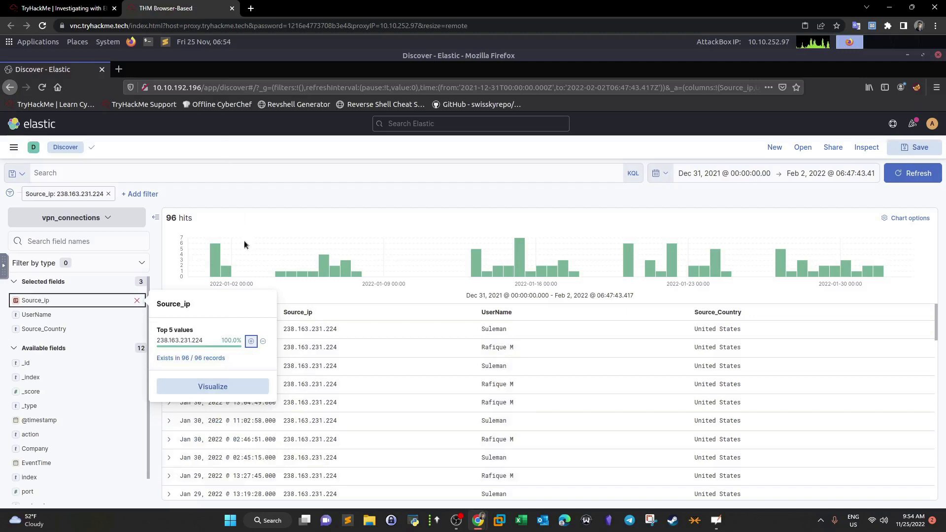
# Exclude New York from the filtered results using the top values of the source_state field
pyautogui.click(251, 198)
pyautogui.scroll(-1, 93, 384)
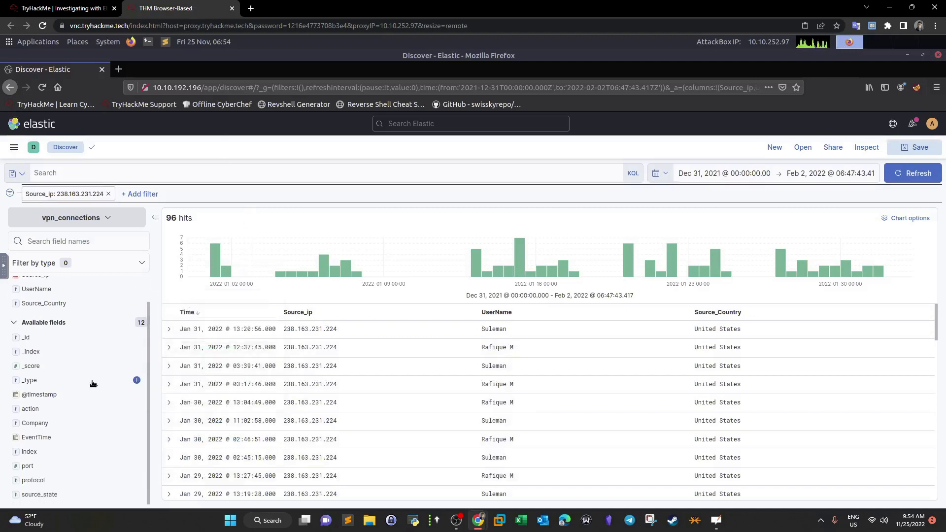
pyautogui.click(52, 497)
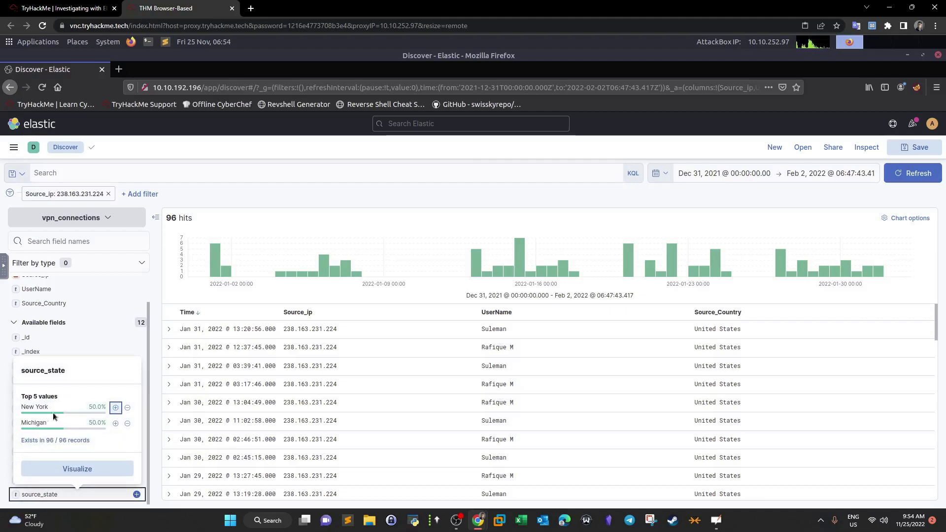
pyautogui.click(128, 408)
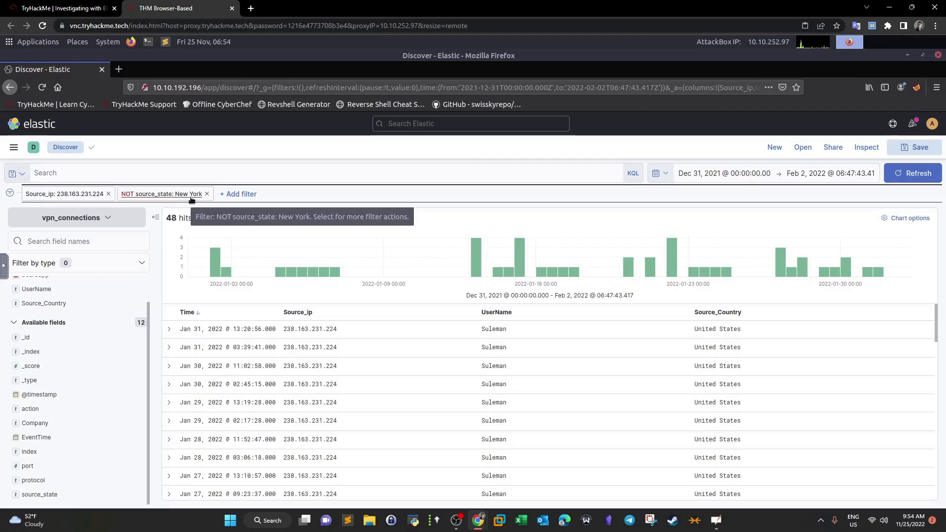
# Compare the hit count of the filtered logs with the room's answer to the New York exclusion question
pyautogui.click(74, 8)
pyautogui.doubleClick(223, 395)
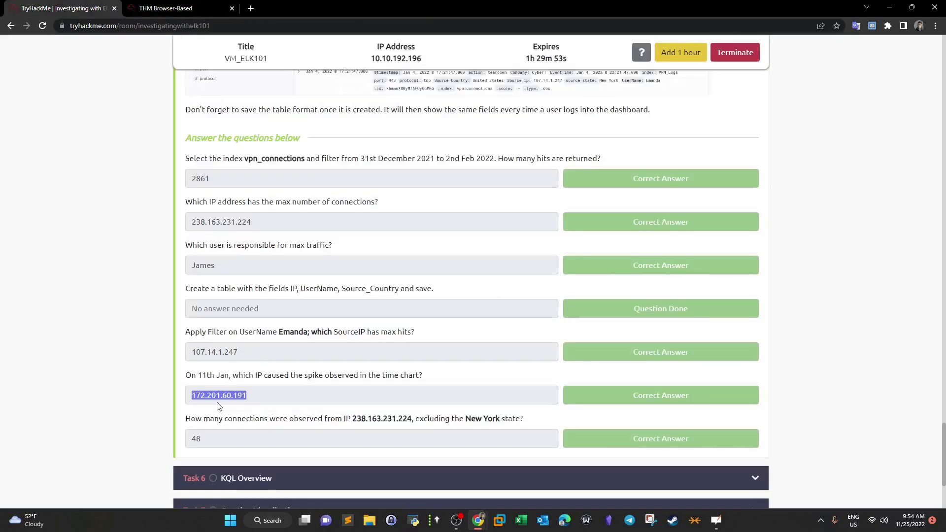
pyautogui.click(187, 443)
pyautogui.click(168, 8)
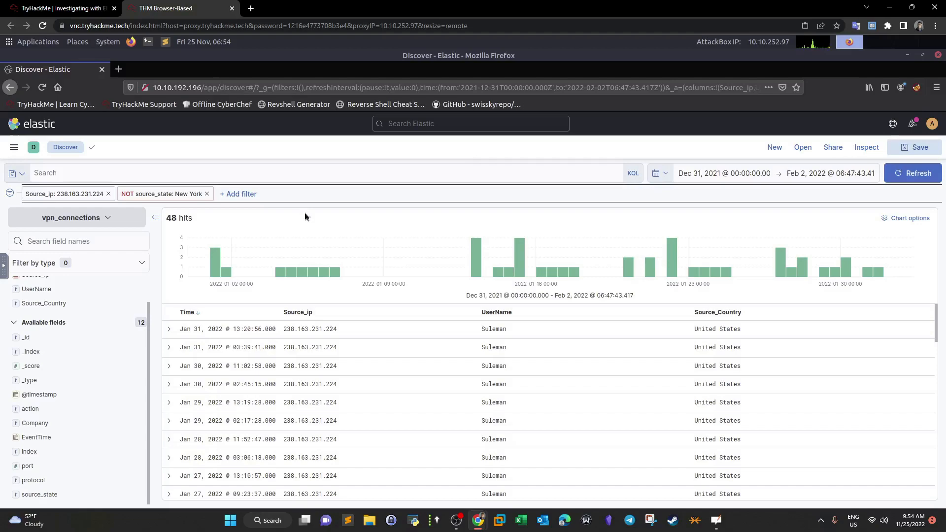
# Return to the room's task list and move the room page out into a separate browser window
pyautogui.click(74, 8)
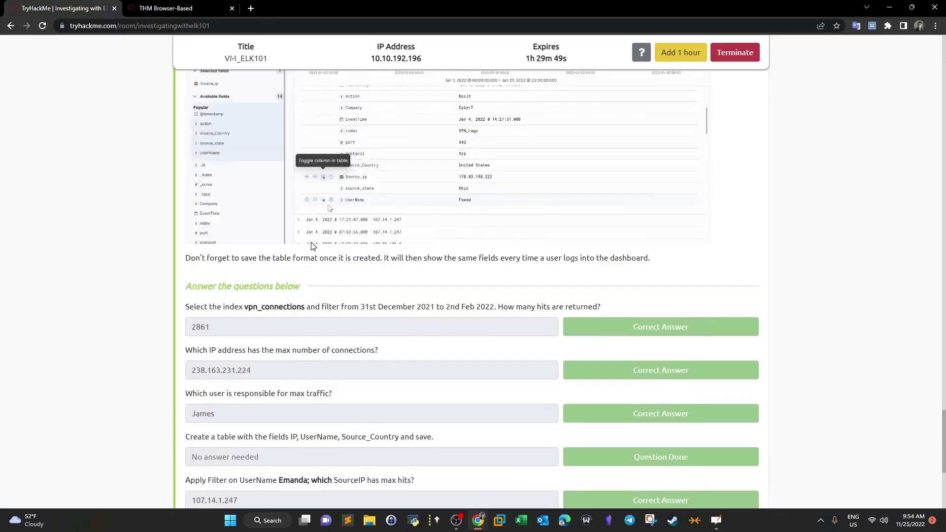
pyautogui.scroll(15, 933, 383)
pyautogui.scroll(20, 933, 383)
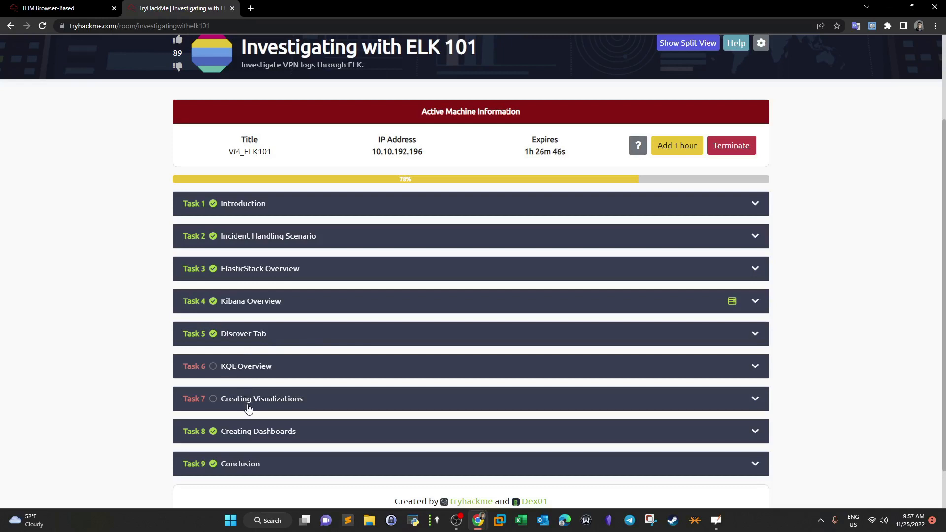
pyautogui.moveTo(159, 3); pyautogui.dragTo(945, 163)
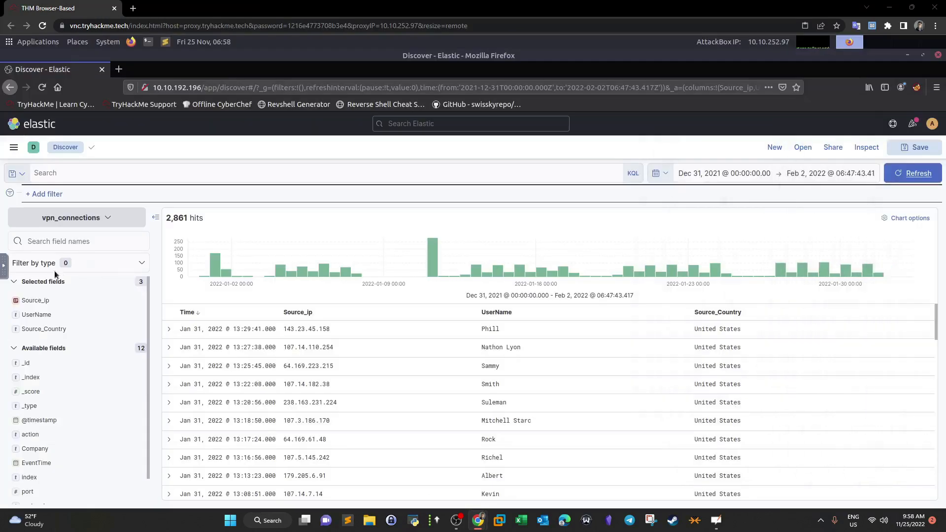
# View the KQL field suggestions, then run a free-text search for the name of the user responsible for max traffic
pyautogui.click(75, 172)
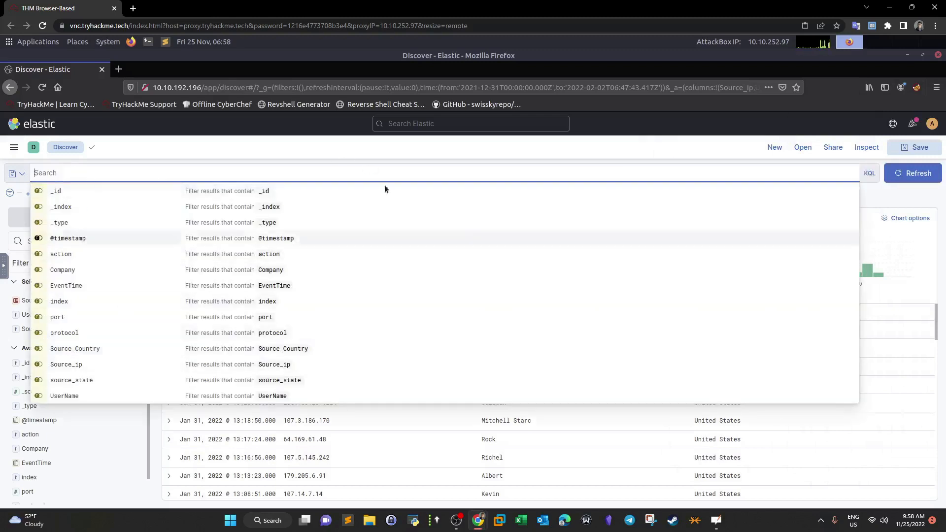
pyautogui.click(881, 203)
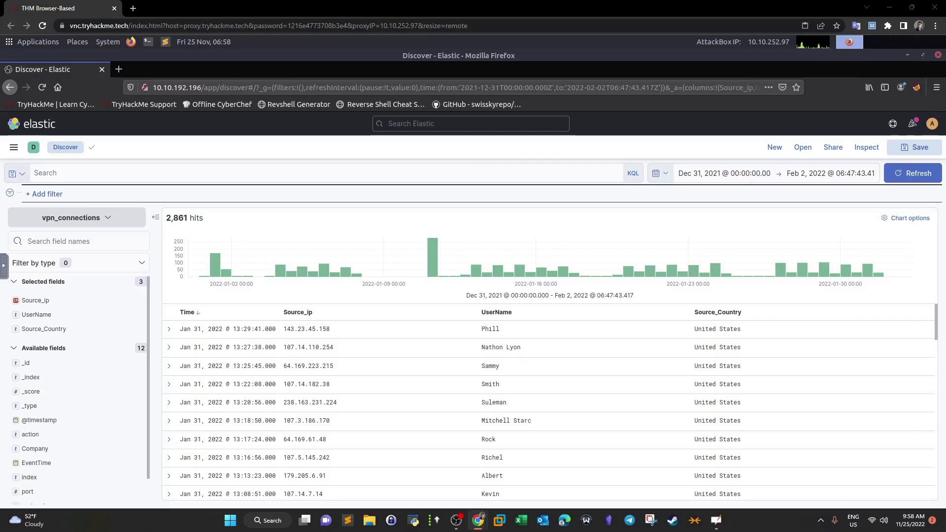
pyautogui.click(132, 172)
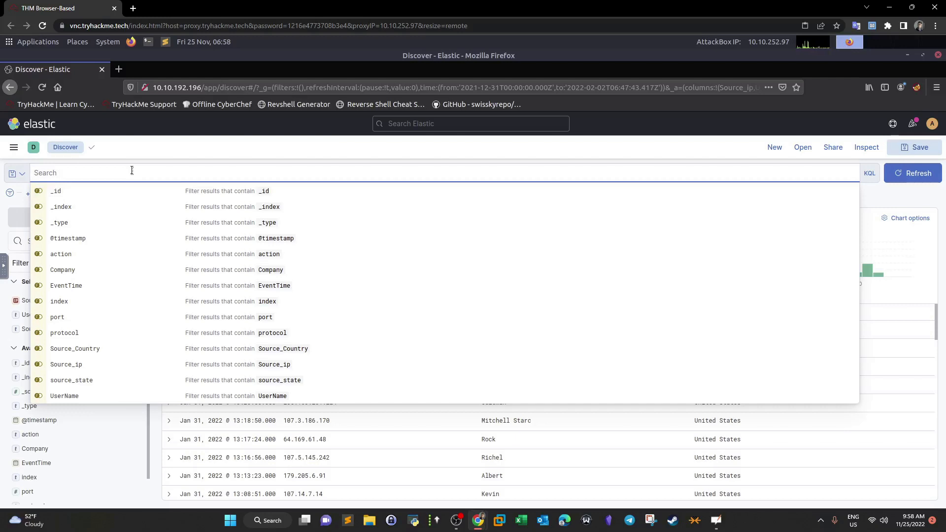
pyautogui.write('James')
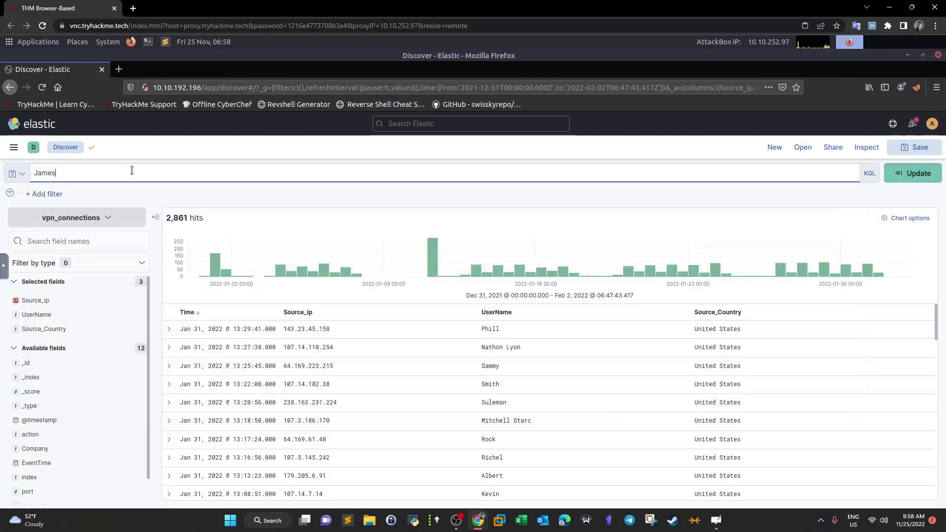
pyautogui.press('Return')
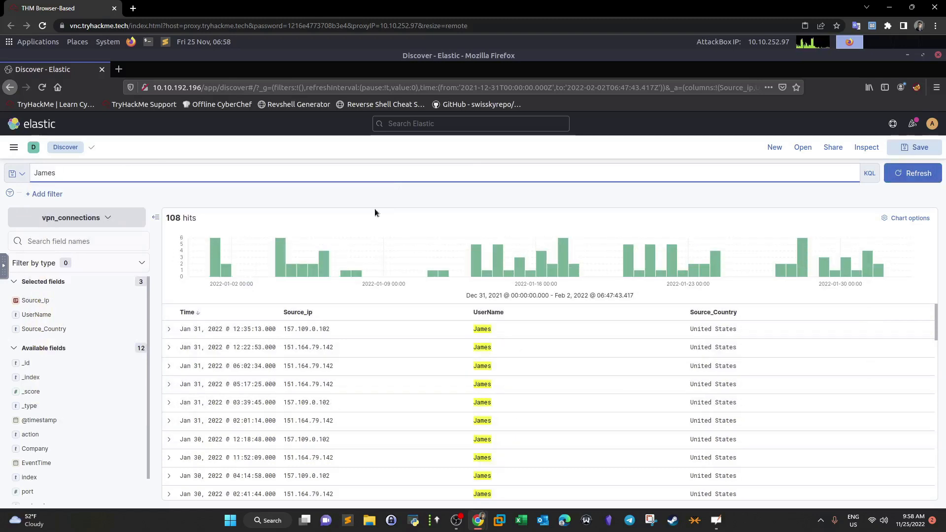
# Review the KQL field suggestions for the search and view the top values of the source_state field
pyautogui.click(33, 174)
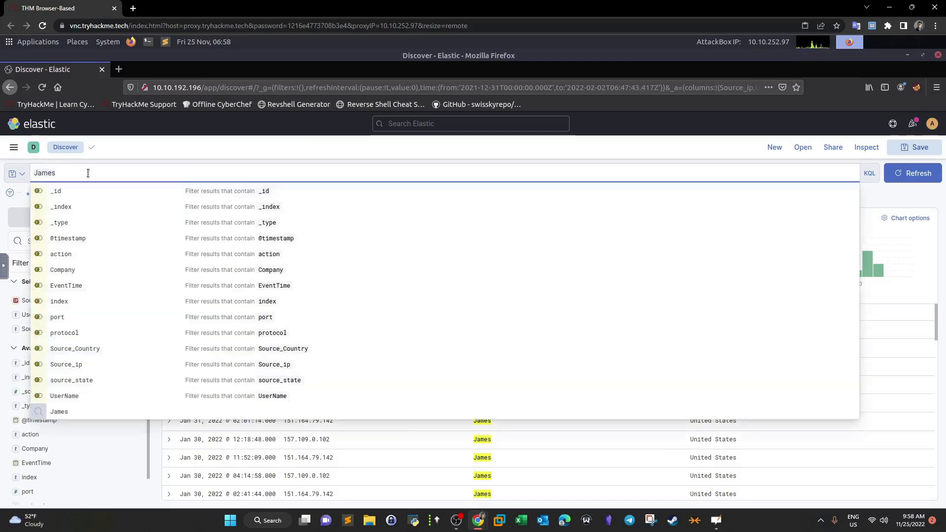
pyautogui.click(869, 206)
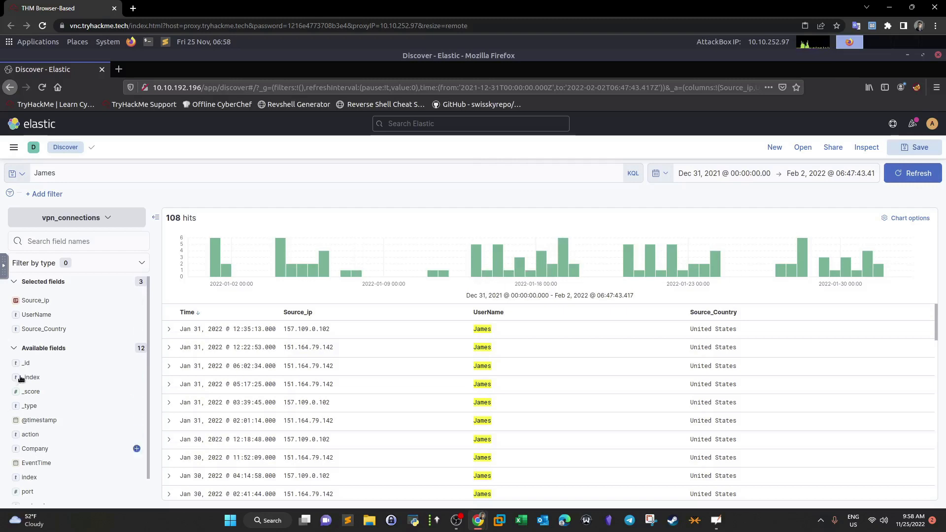
pyautogui.scroll(-1, 43, 420)
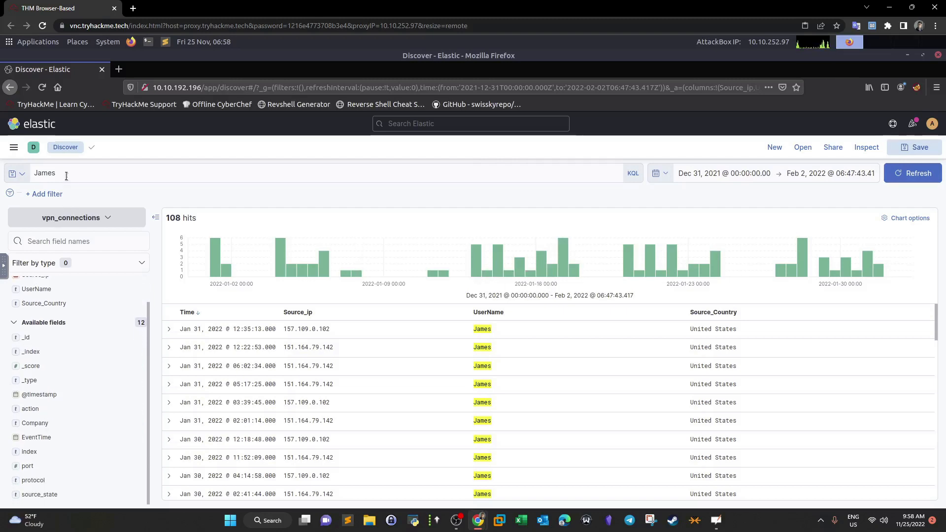
pyautogui.click(38, 170)
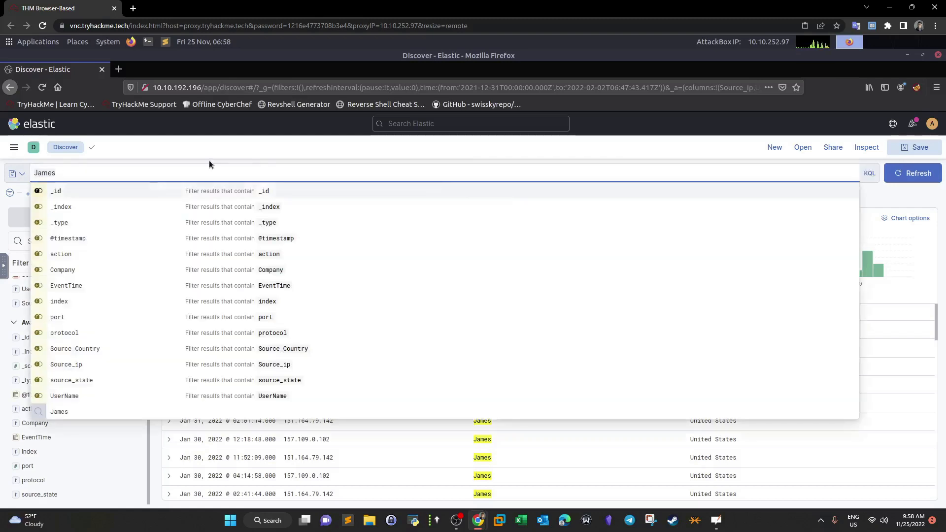
pyautogui.click(887, 204)
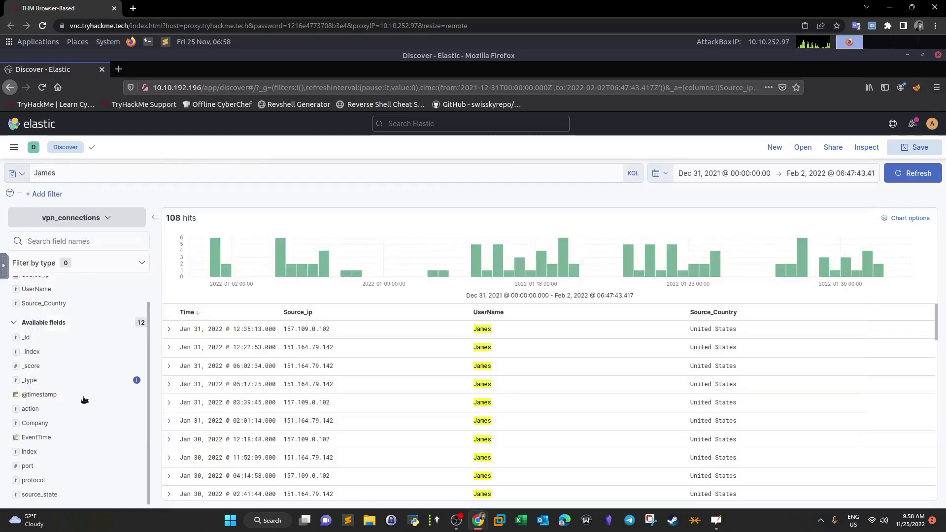
pyautogui.click(38, 495)
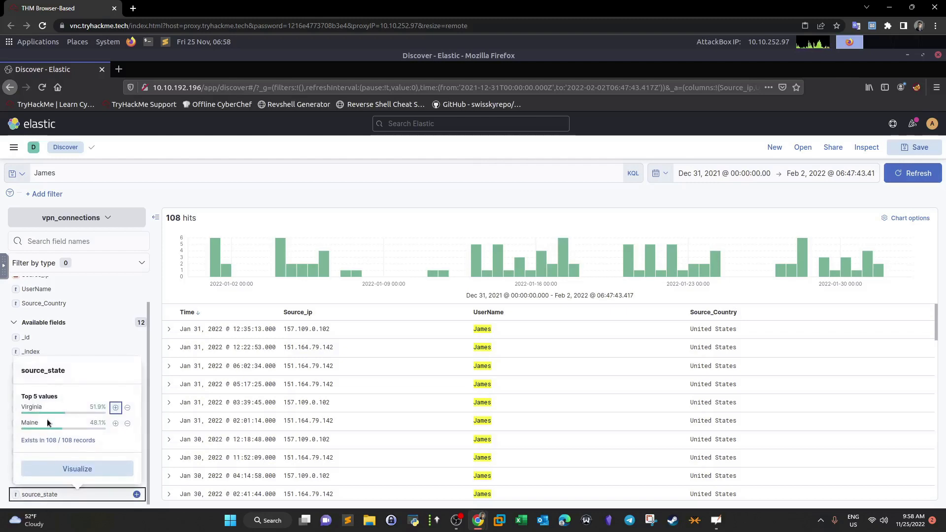
# Clear the free-text search so all logs load, and view the source_state field's top values
pyautogui.click(171, 170)
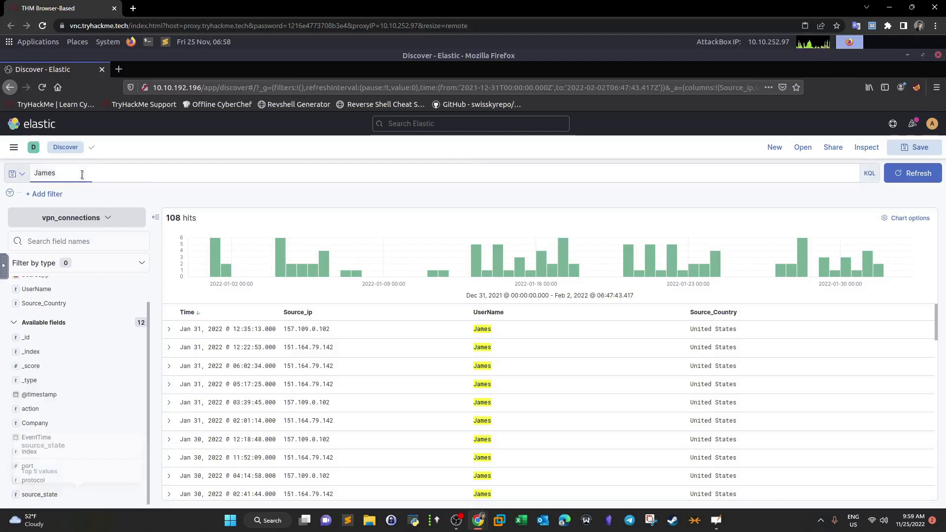
pyautogui.hotkey('ctrl', 'a')
pyautogui.press('BackSpace')
pyautogui.press('Return')
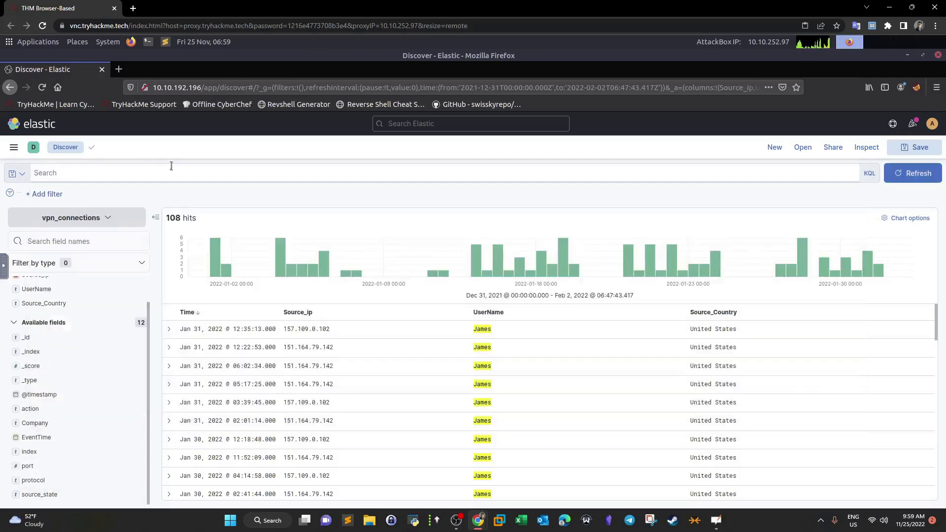
pyautogui.click(42, 495)
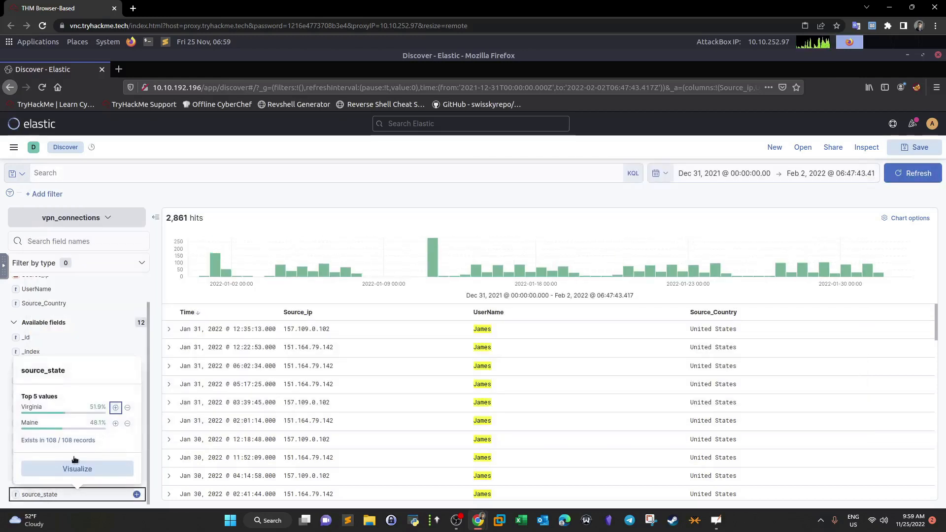
pyautogui.click(41, 496)
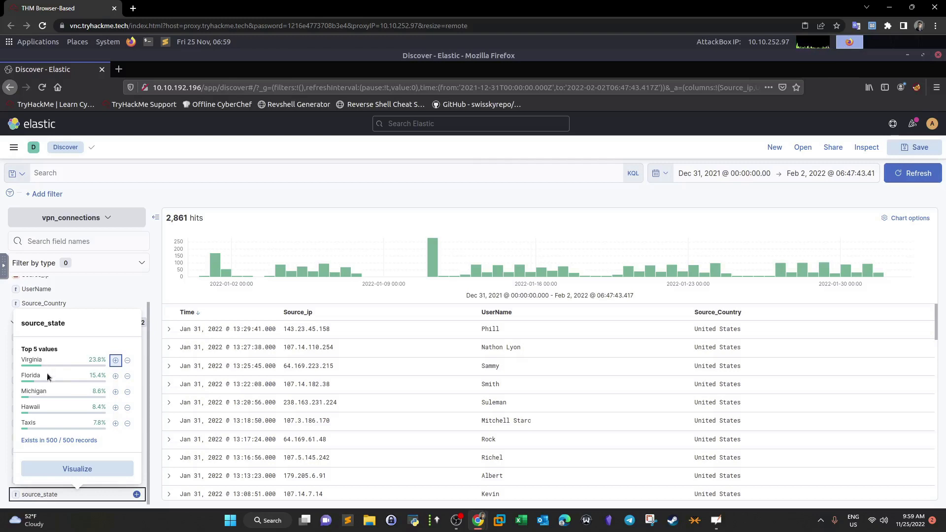
# Build and run the KQL query source_state : "Florida" from the suggested field, operator and value
pyautogui.click(94, 172)
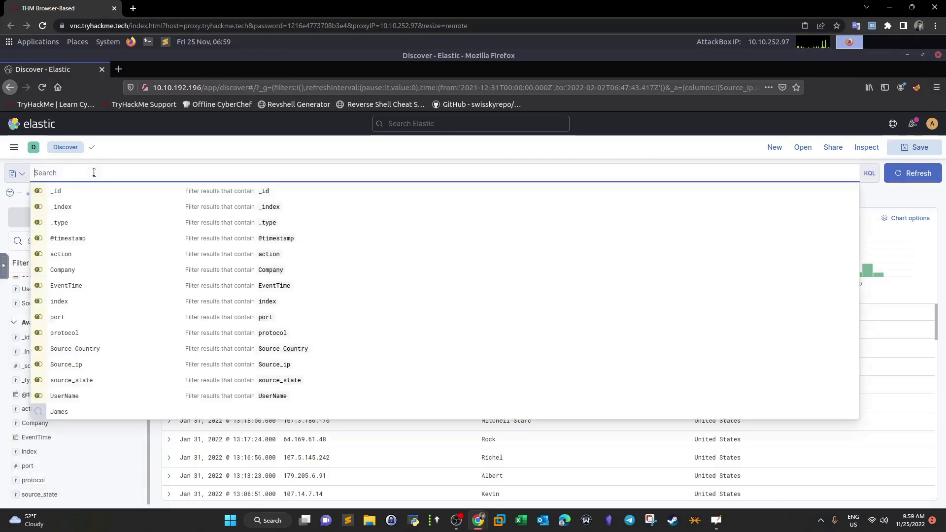
pyautogui.write('souirc')
pyautogui.press('BackSpace')
pyautogui.write('rce')
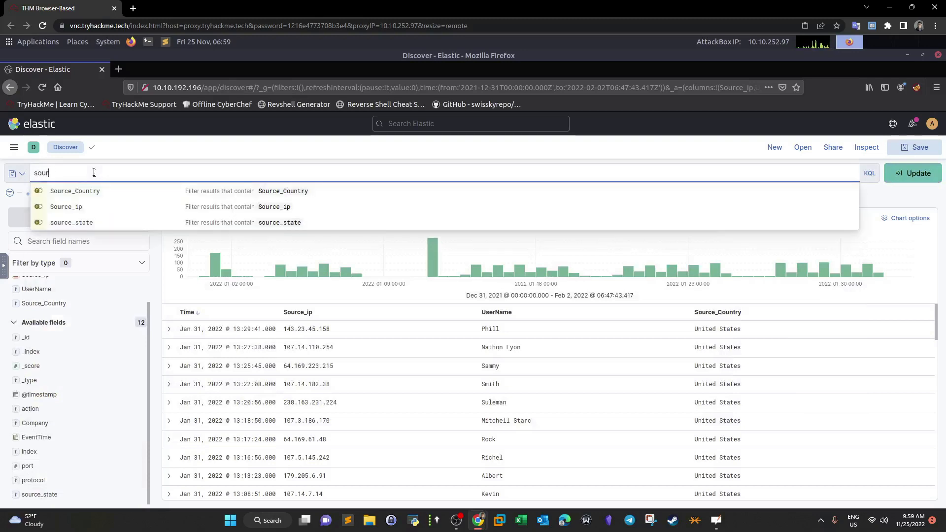
pyautogui.click(90, 223)
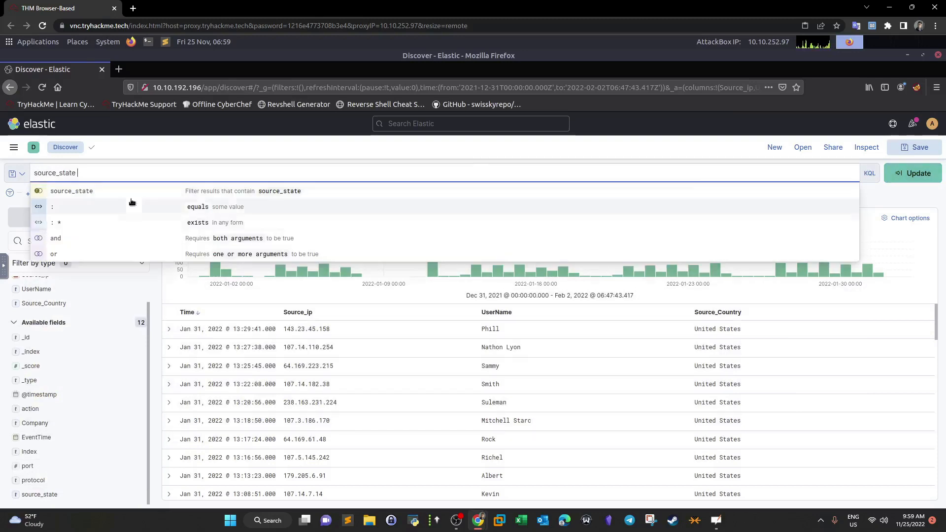
pyautogui.click(131, 201)
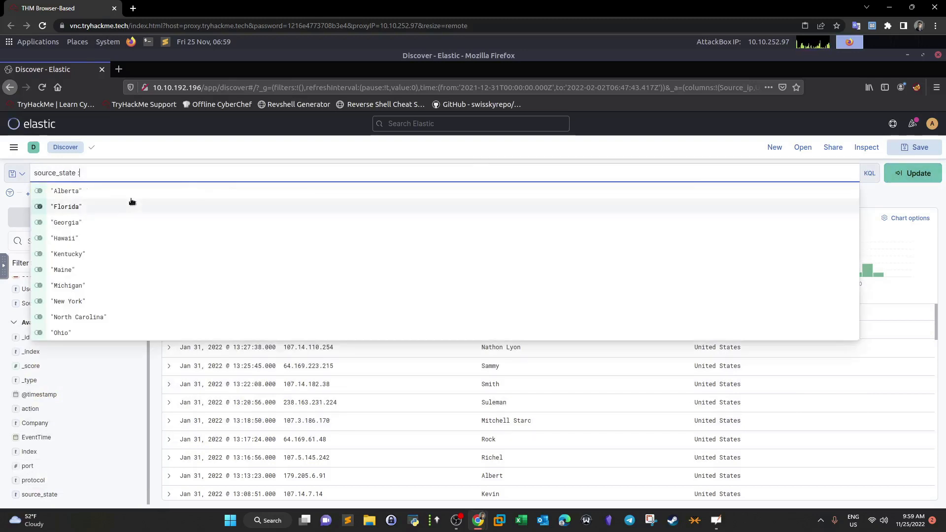
pyautogui.click(70, 207)
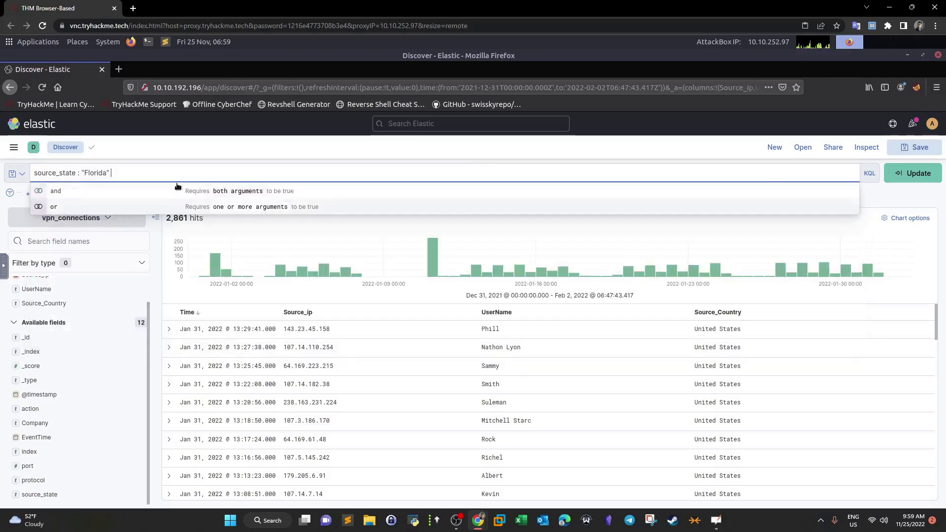
pyautogui.click(918, 175)
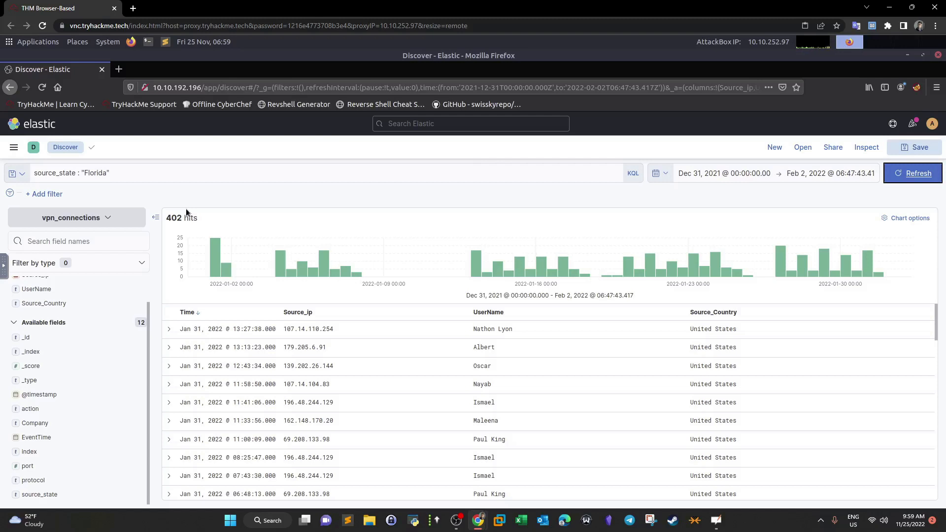
# Extend the Florida query with AND Source_ip : 69.208.133.98, copying the address from the Source_ip top values, and run it
pyautogui.click(137, 173)
pyautogui.write('AND')
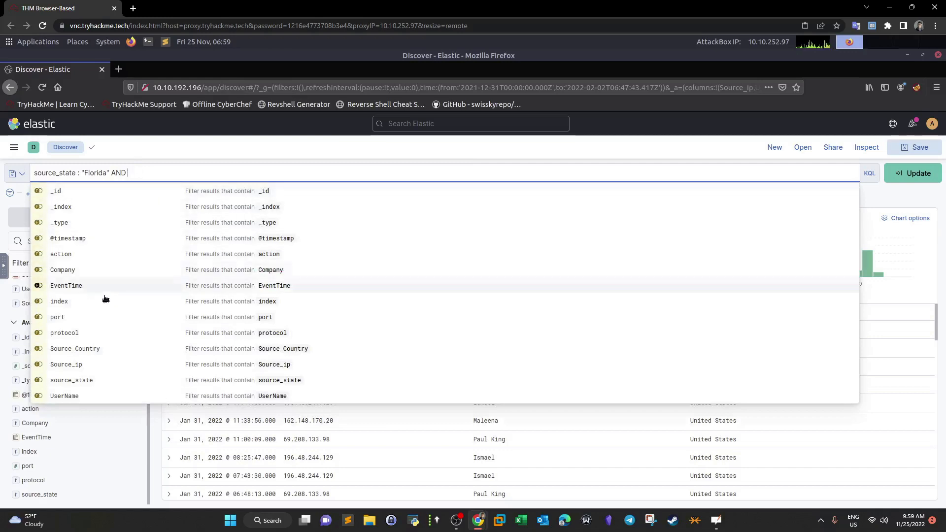
pyautogui.click(96, 370)
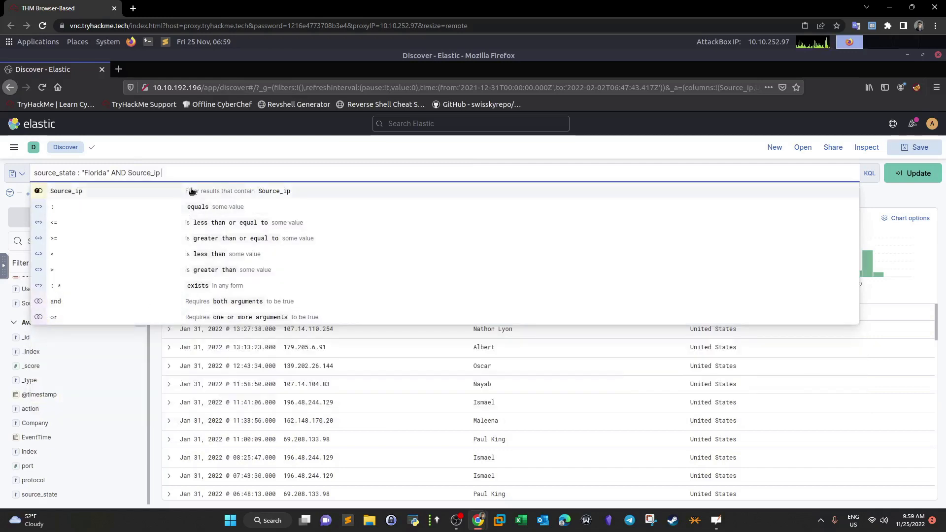
pyautogui.write(':')
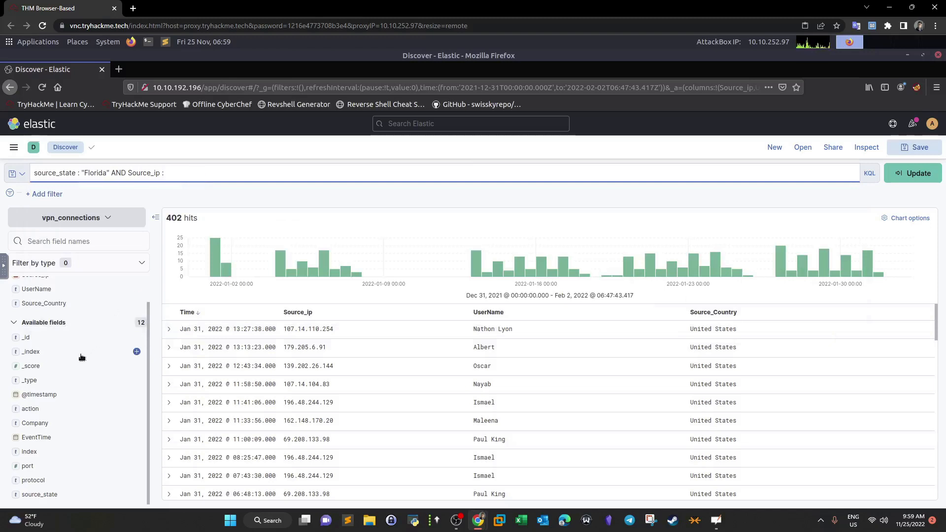
pyautogui.scroll(1, 49, 302)
pyautogui.click(50, 301)
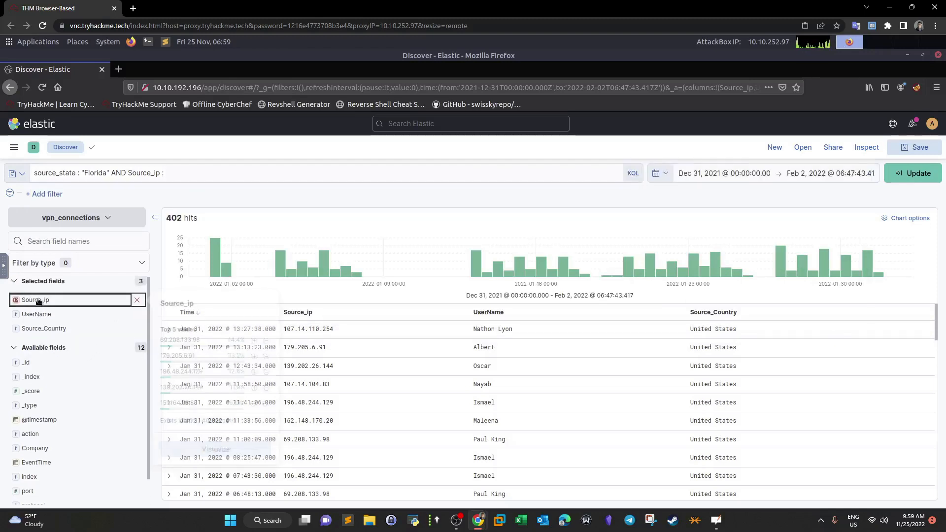
pyautogui.moveTo(162, 342); pyautogui.dragTo(158, 341)
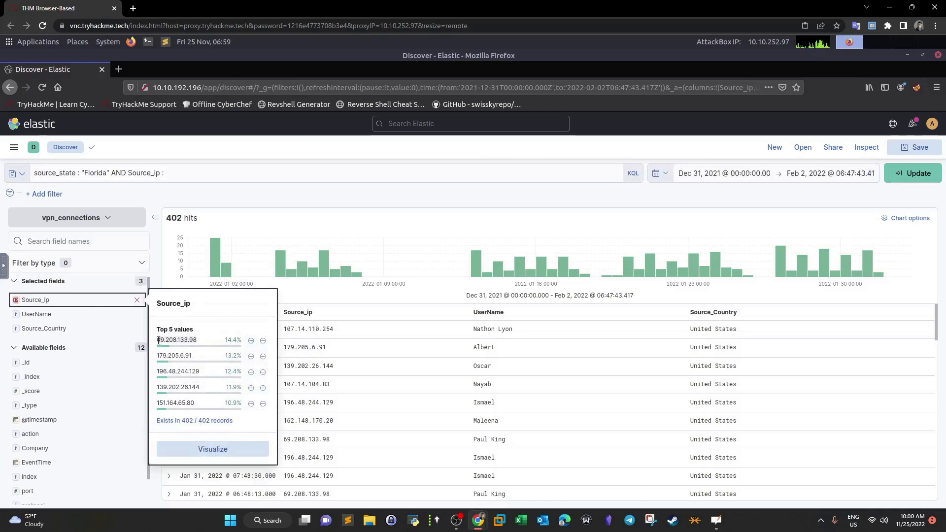
pyautogui.rightClick(169, 340)
pyautogui.click(183, 347)
pyautogui.click(189, 173)
pyautogui.hotkey('ctrl', 'v')
pyautogui.click(930, 175)
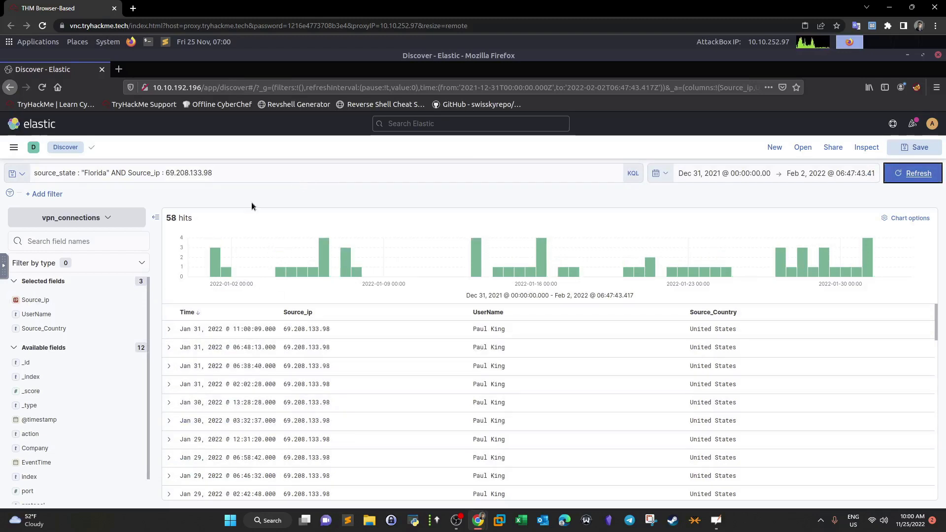
# Replace the AND operator with OR between the Florida and Source_ip conditions and run the query
pyautogui.click(109, 173)
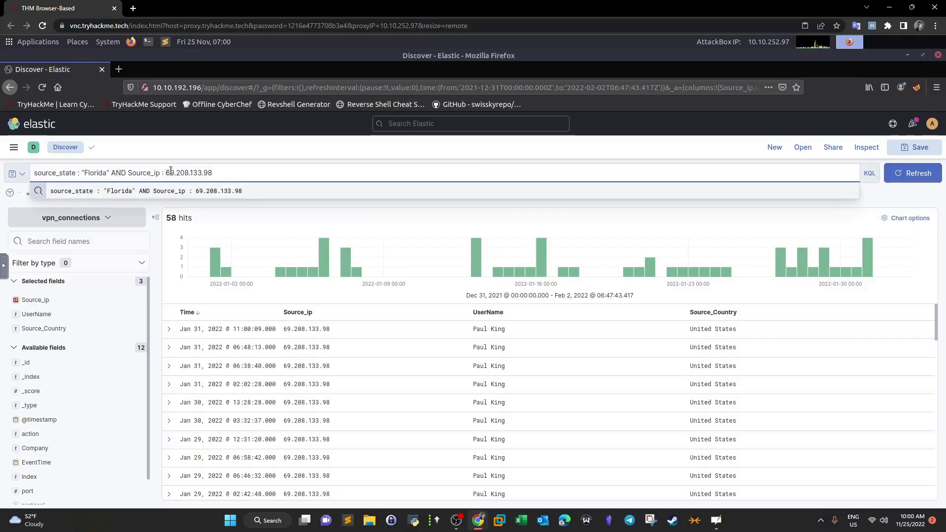
pyautogui.click(251, 213)
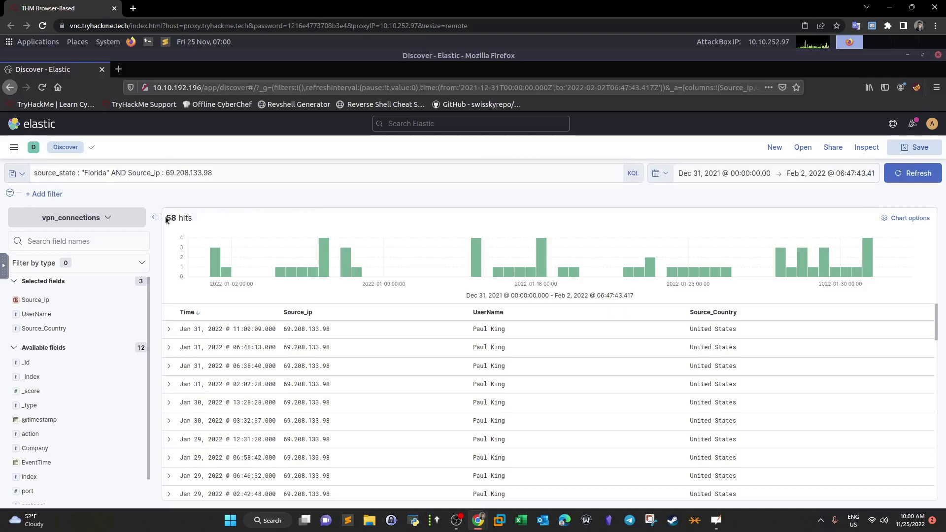
pyautogui.click(127, 173)
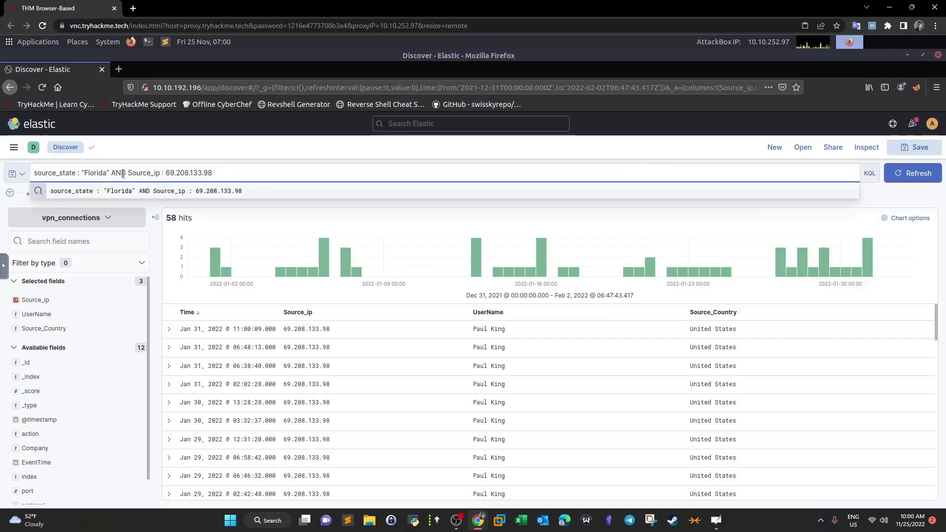
pyautogui.press('BackSpace')
pyautogui.press('BackSpace')
pyautogui.press('BackSpace')
pyautogui.press('BackSpace')
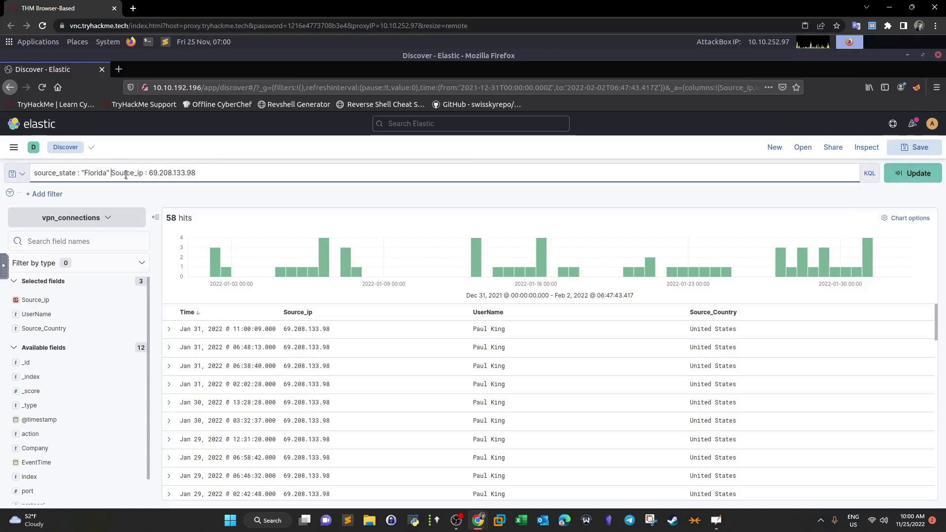
pyautogui.write('OR')
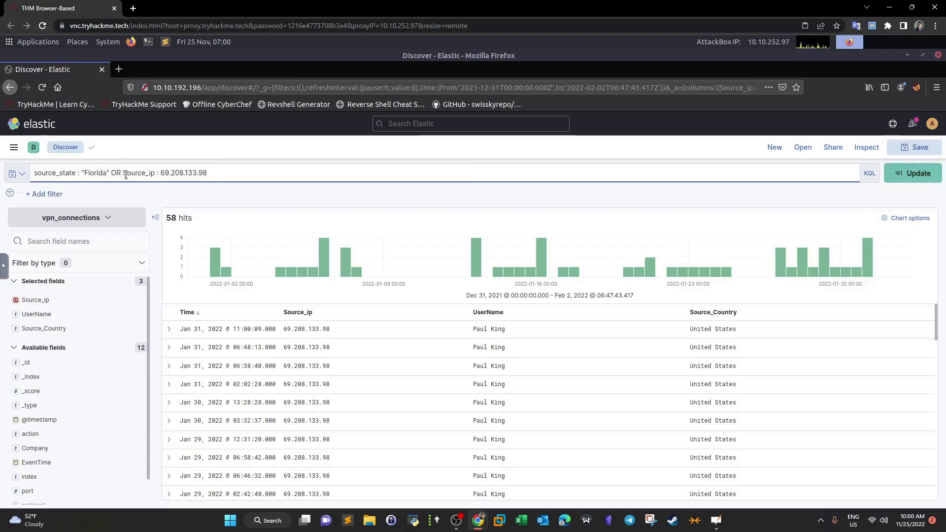
pyautogui.press('Return')
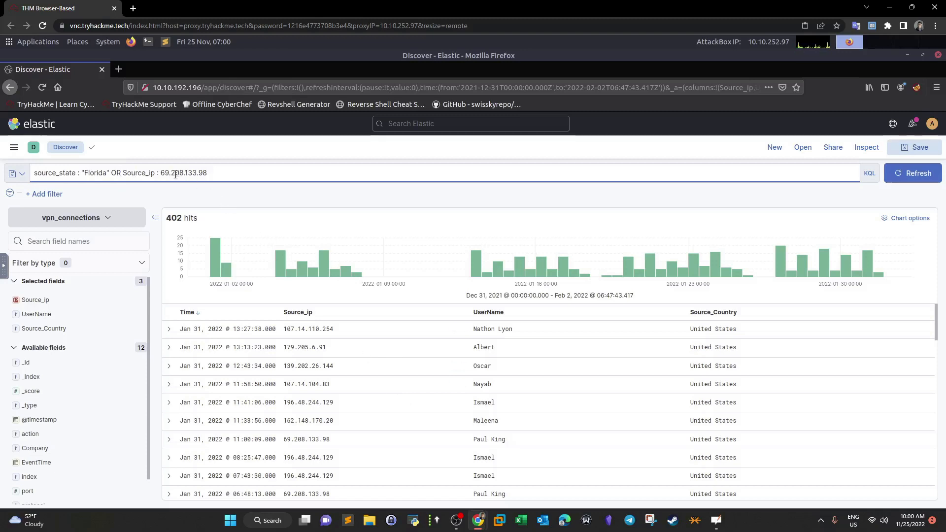
pyautogui.moveTo(161, 172); pyautogui.dragTo(170, 173)
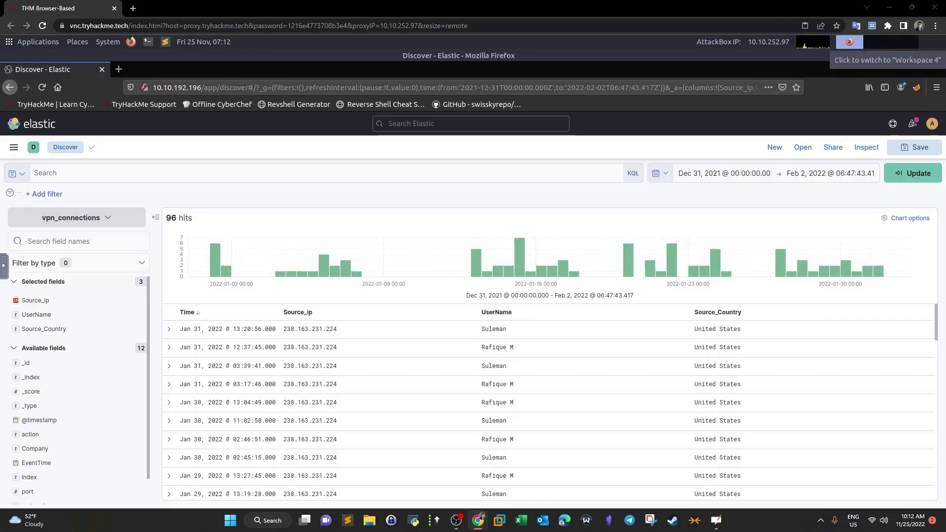
# Bring the TryHackMe room page into view and read the KQL question about filtering Source_Country and two users
pyautogui.moveTo(945, 99); pyautogui.dragTo(243, 109)
pyautogui.doubleClick(302, 107)
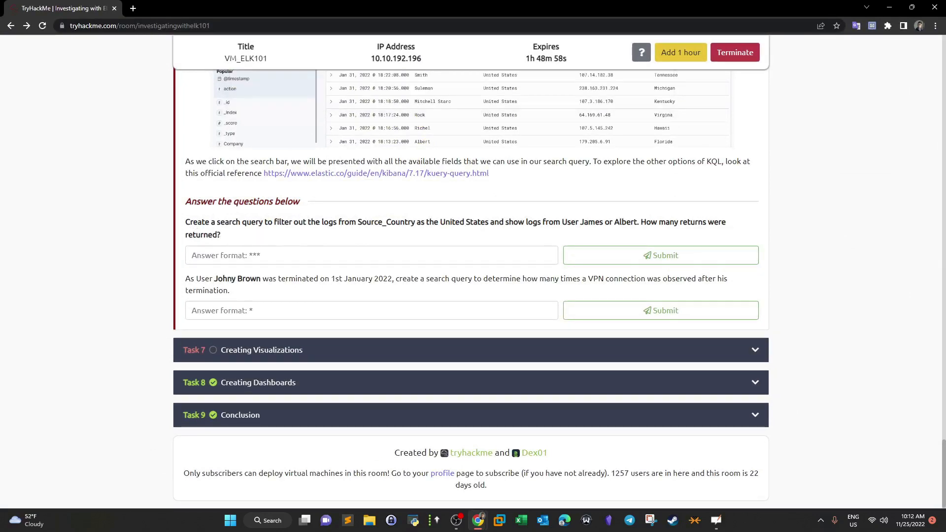
pyautogui.hotkey('alt', 'Tab')
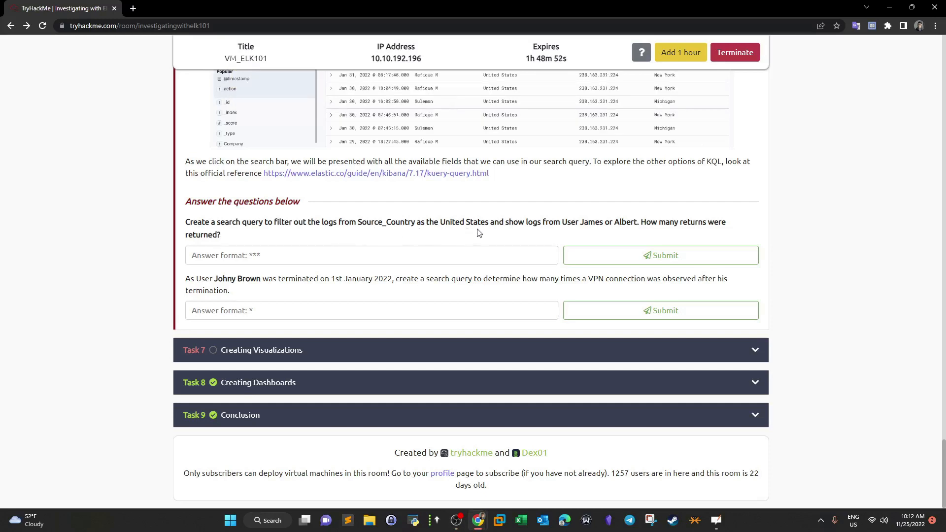
pyautogui.doubleClick(415, 225)
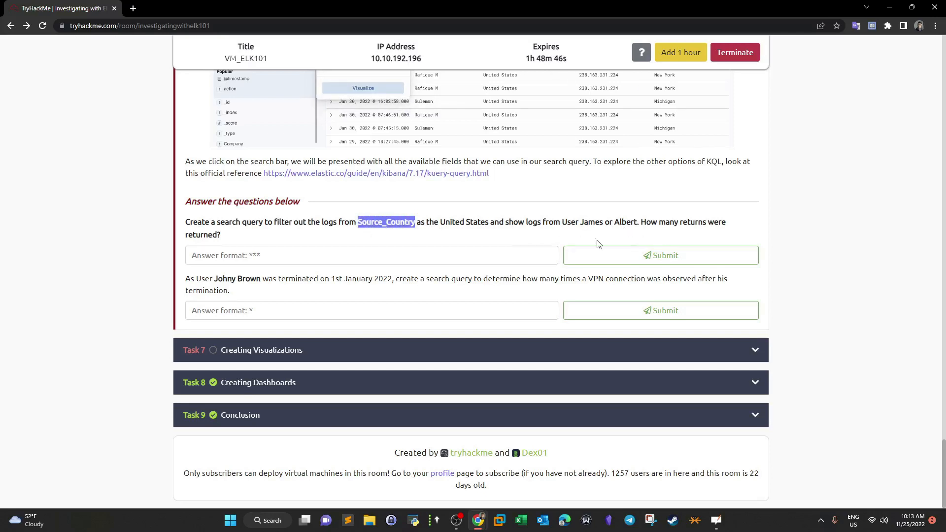
# Return to Kibana and exclude United States from the logs using the Source_Country field's top values
pyautogui.moveTo(81, 8); pyautogui.dragTo(945, 42)
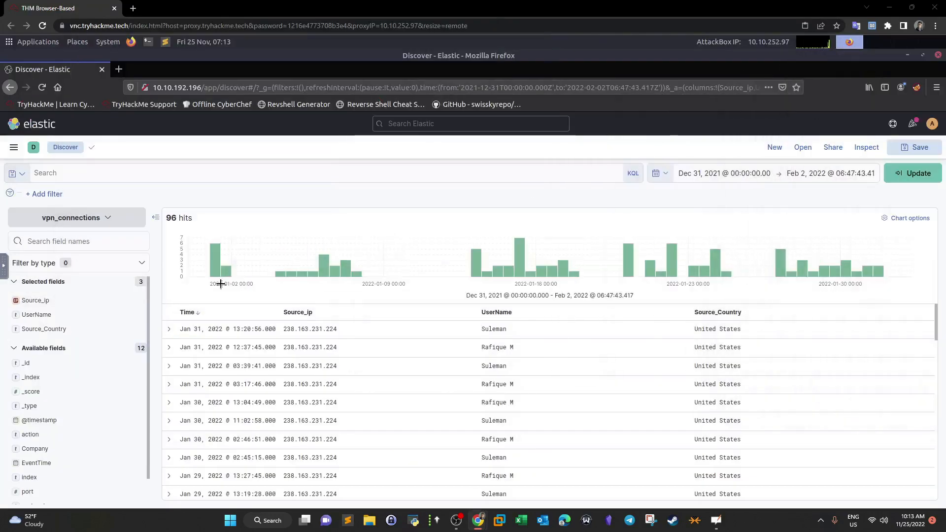
pyautogui.click(62, 331)
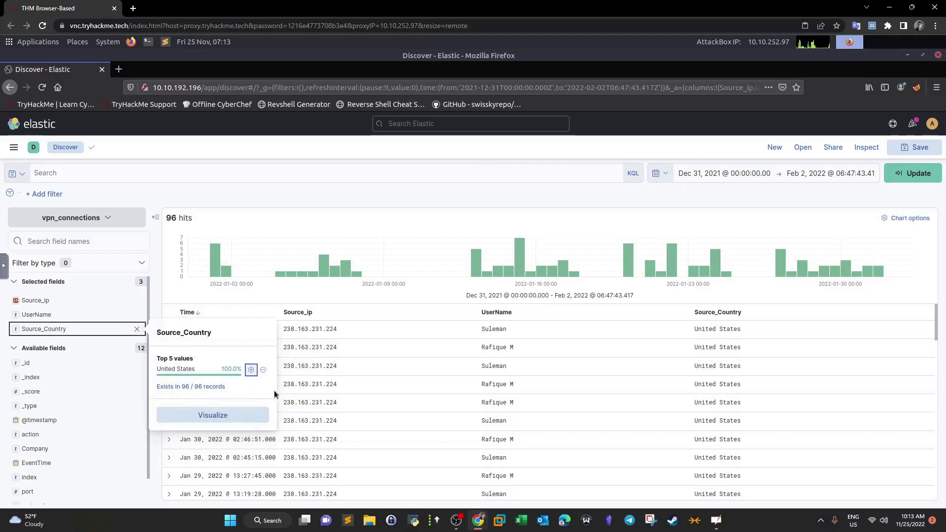
pyautogui.click(263, 369)
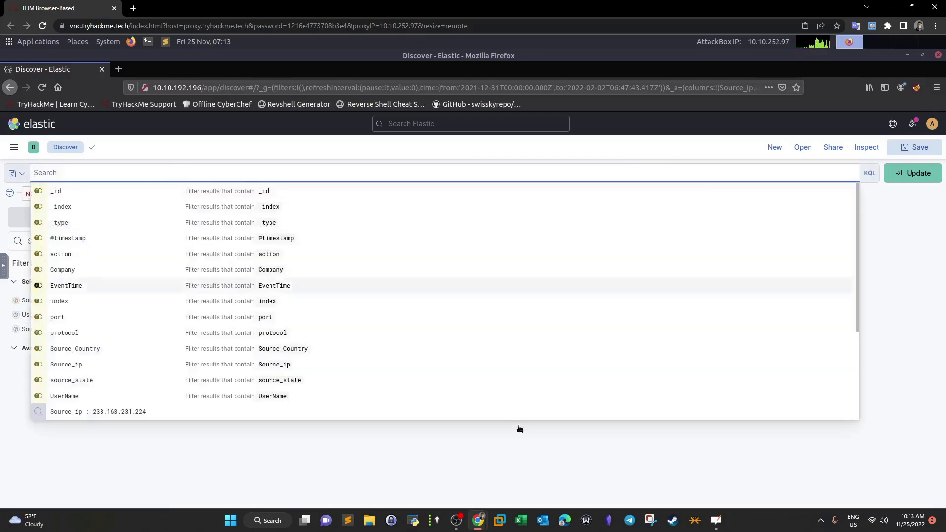
# Dismiss the query suggestions and undo the filter that excludes United States from Source_Country
pyautogui.click(536, 466)
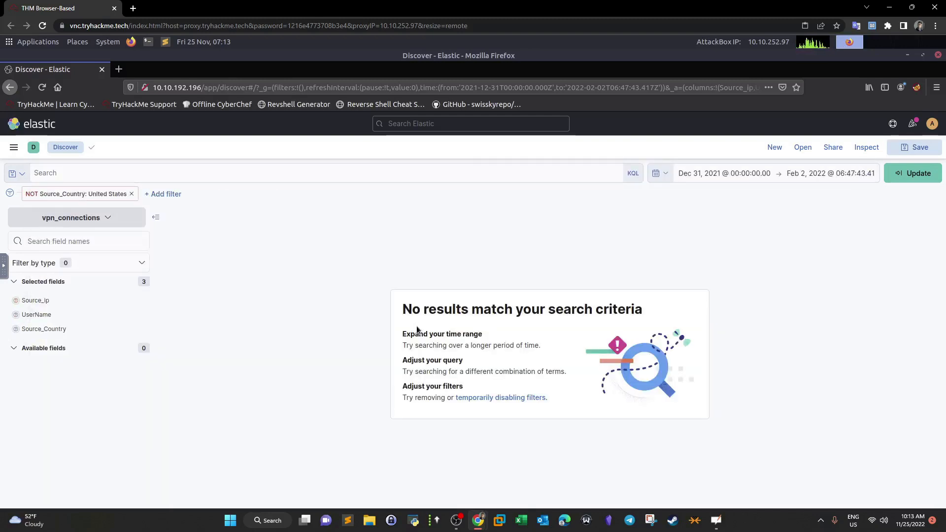
pyautogui.click(10, 87)
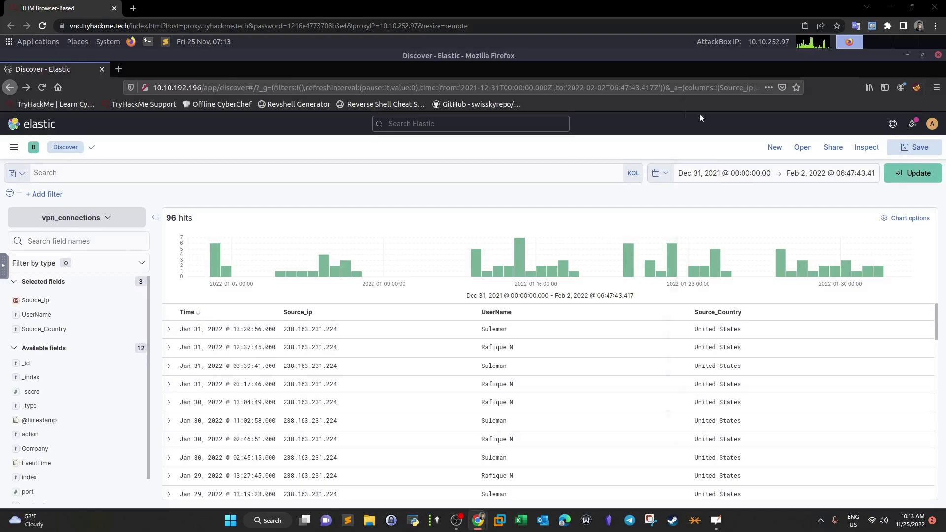
# Bring the TryHackMe room page forward and reread the Source_Country and two-user question before returning to Kibana
pyautogui.moveTo(879, 119); pyautogui.dragTo(433, 90)
pyautogui.doubleClick(524, 86)
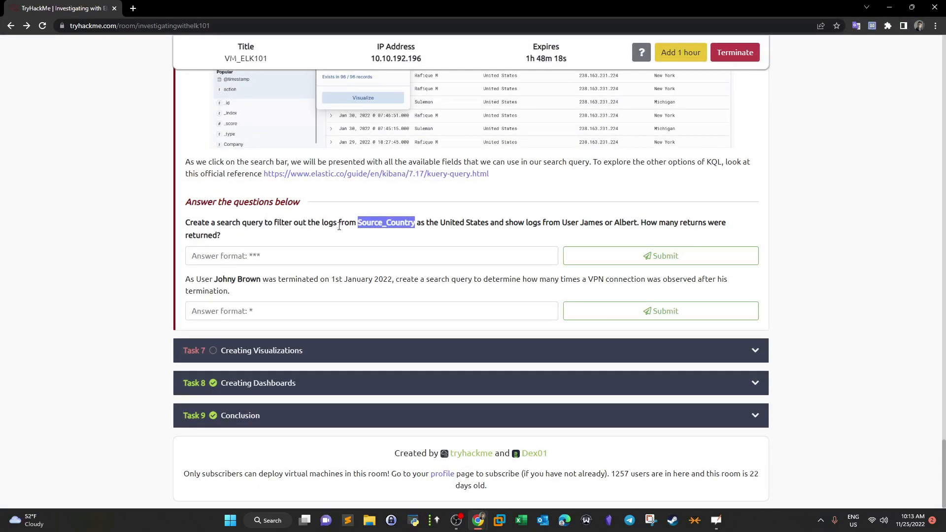
pyautogui.moveTo(367, 222); pyautogui.dragTo(562, 228)
pyautogui.click(506, 232)
pyautogui.click(591, 230)
pyautogui.moveTo(56, 7); pyautogui.dragTo(945, 134)
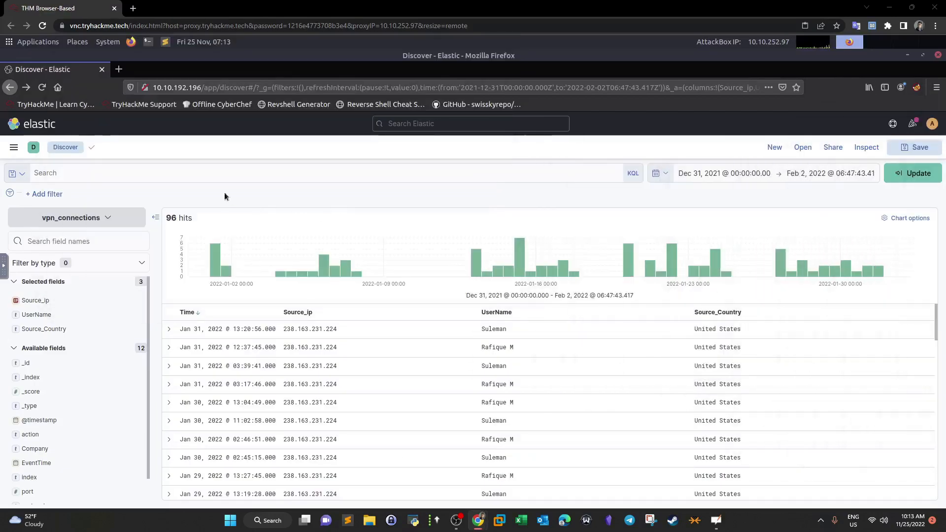
# Start a KQL query matching the UserName field to the second user named in the room's question
pyautogui.click(224, 174)
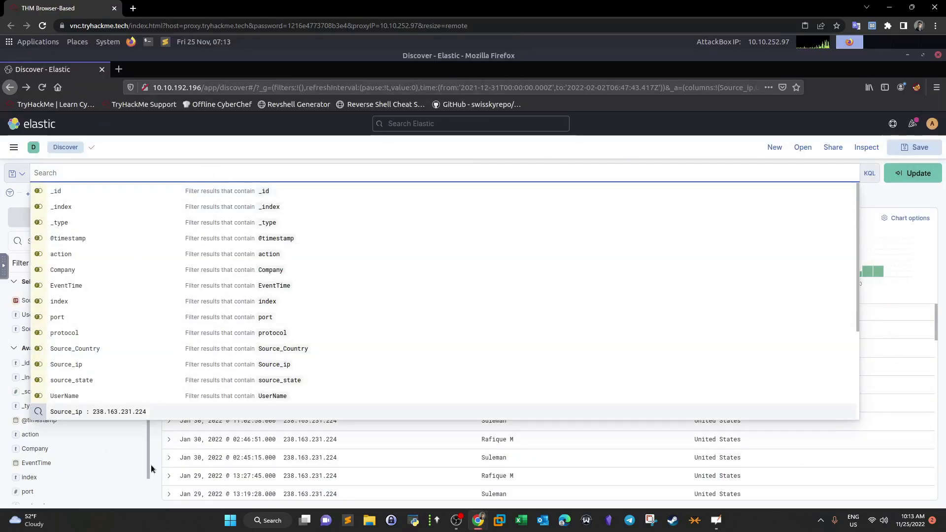
pyautogui.press('Escape')
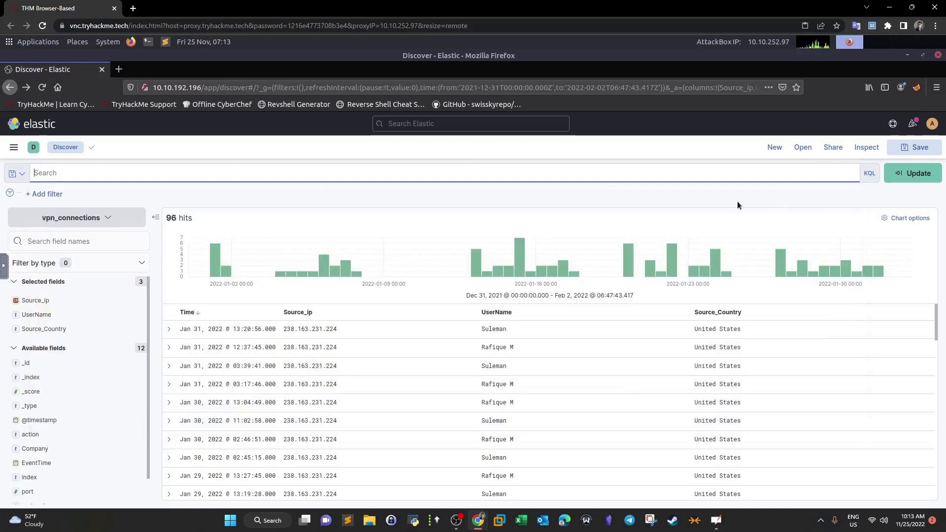
pyautogui.click(111, 174)
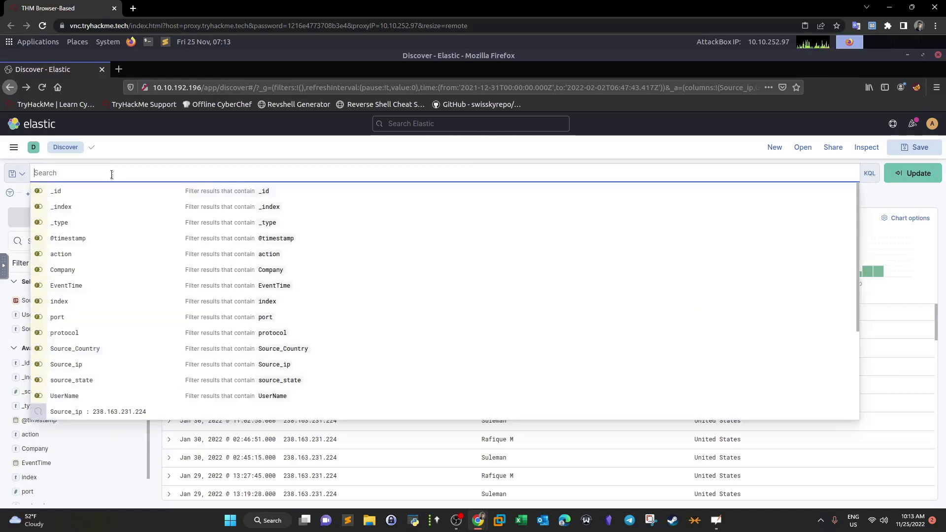
pyautogui.write('User')
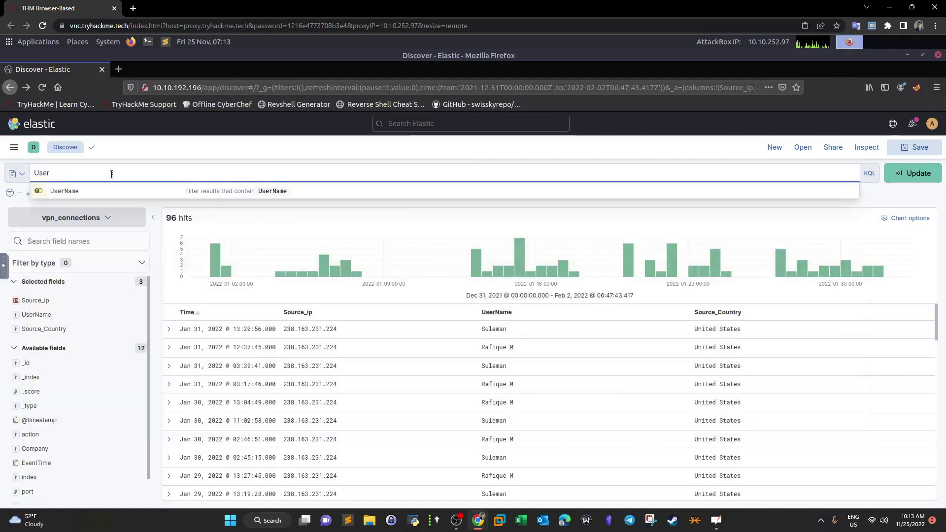
pyautogui.click(110, 193)
pyautogui.click(110, 193)
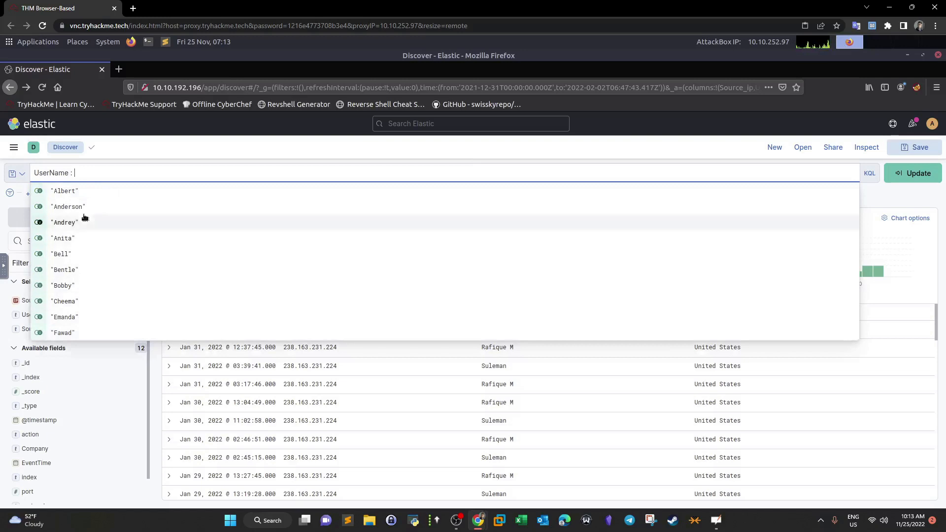
pyautogui.click(92, 192)
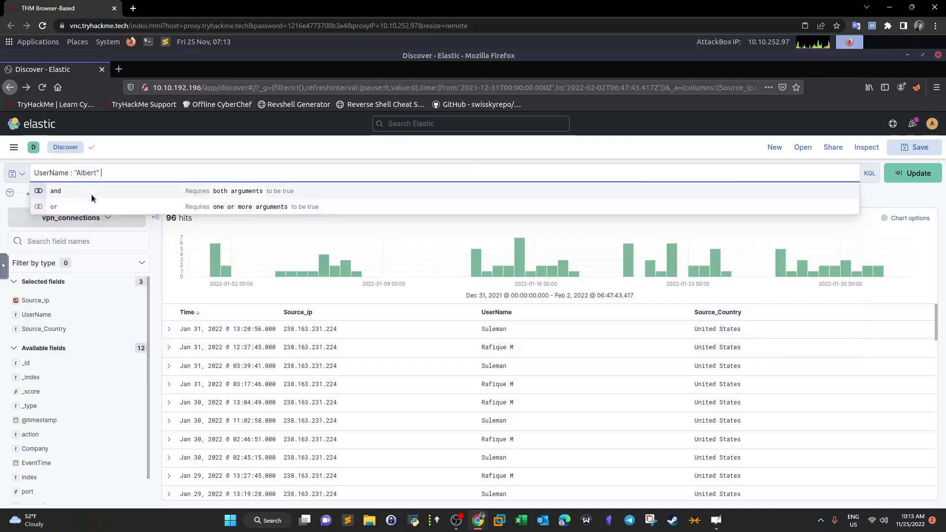
# Extend the query with an OR UserName condition for the question's other user and run it
pyautogui.write('OR User')
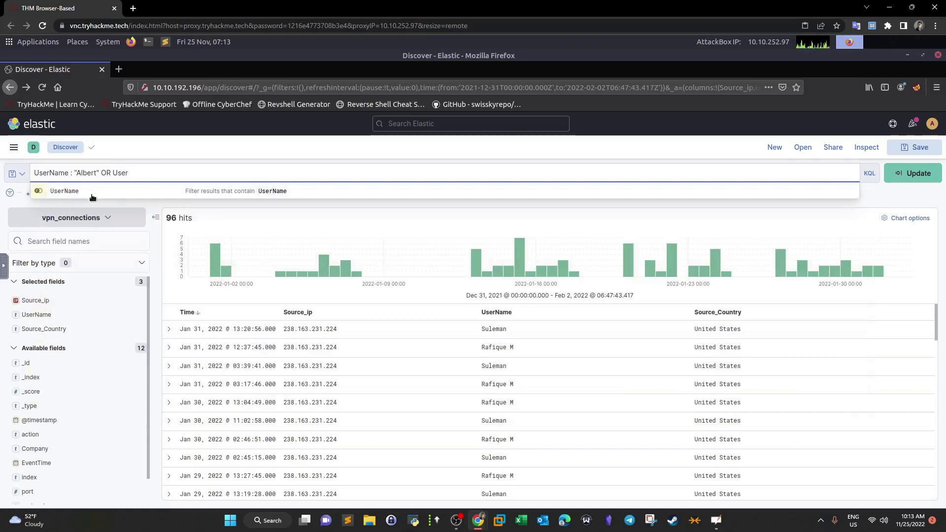
pyautogui.click(92, 196)
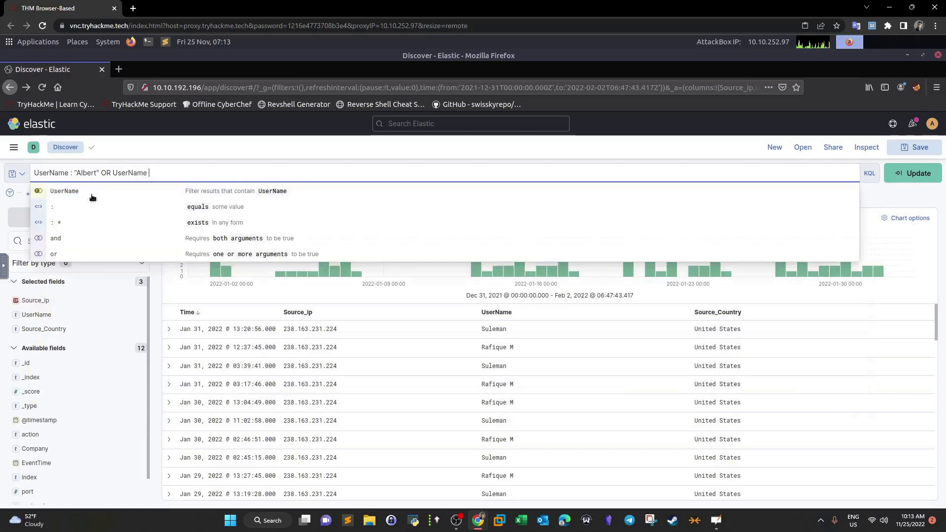
pyautogui.click(92, 196)
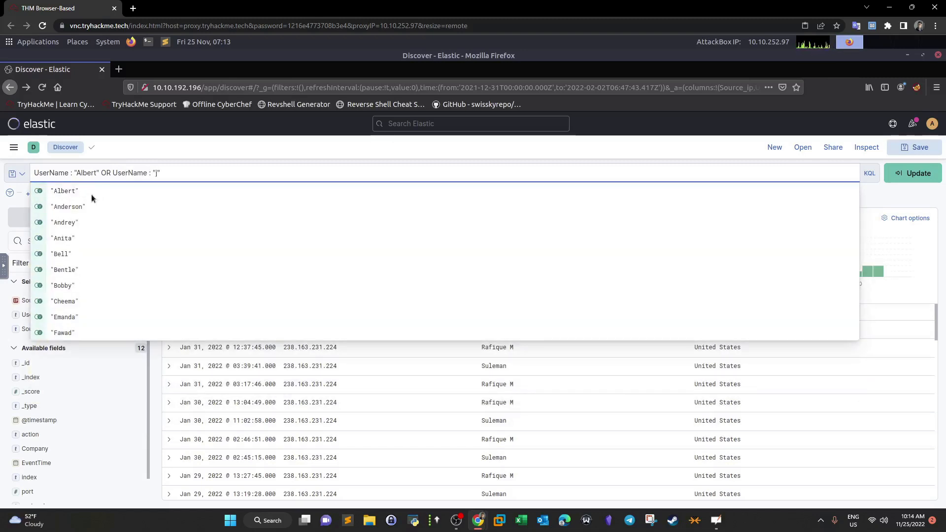
pyautogui.click(92, 195)
pyautogui.press('Return')
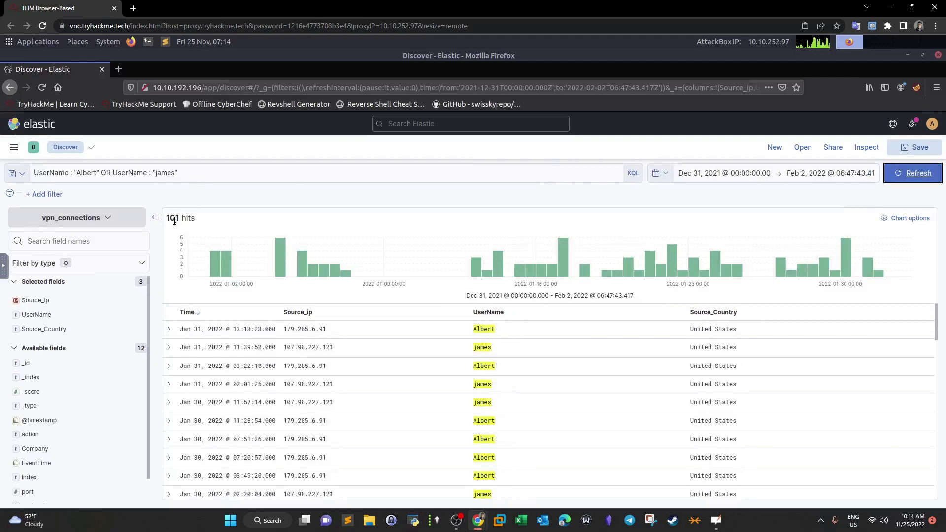
# Switch to the TryHackMe page and submit 101 as the answer to the first KQL question
pyautogui.hotkey('alt', 'Tab')
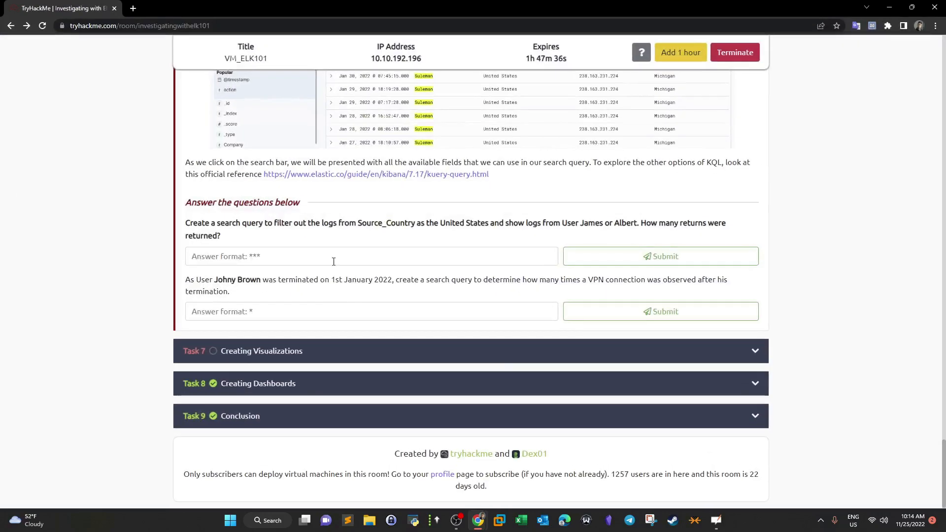
pyautogui.click(334, 261)
pyautogui.write('101')
pyautogui.click(610, 267)
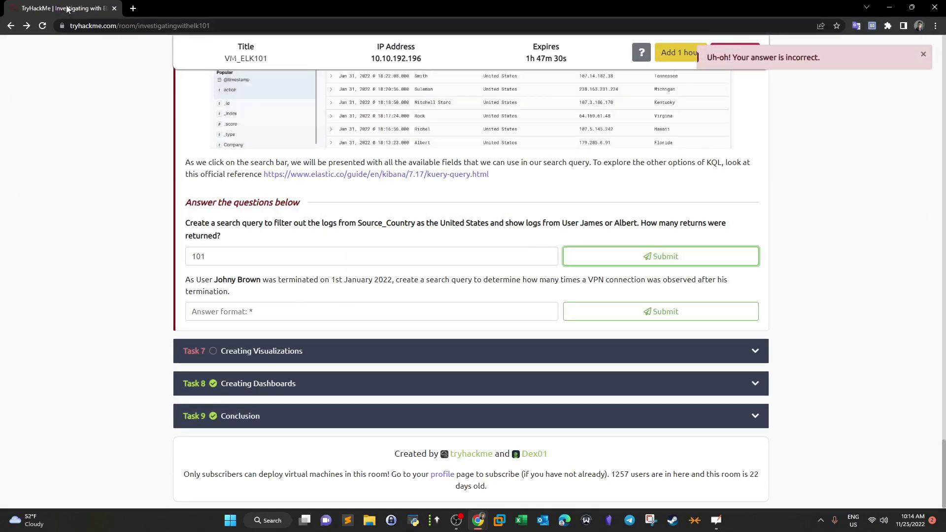
# Return to Kibana, filter for Source_Country: United States from the field's top values, and refresh the results
pyautogui.hotkey('alt', 'Tab')
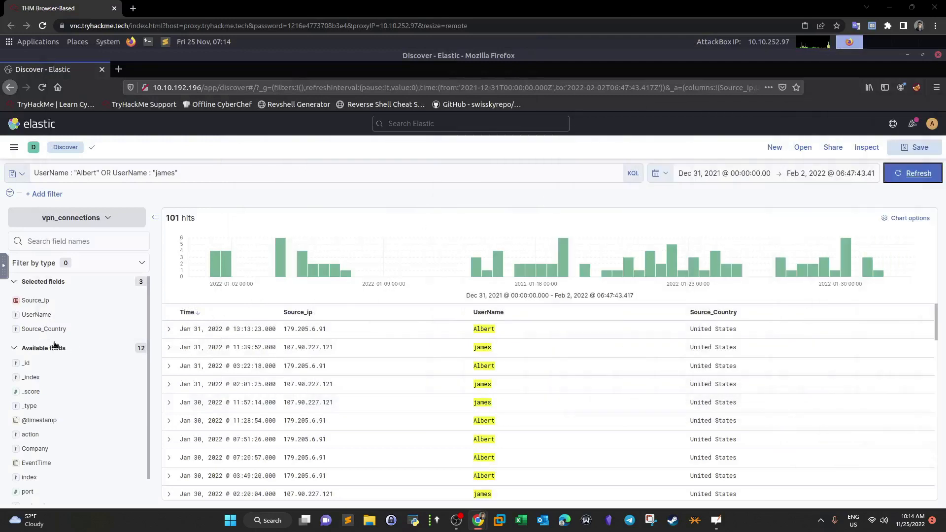
pyautogui.click(44, 330)
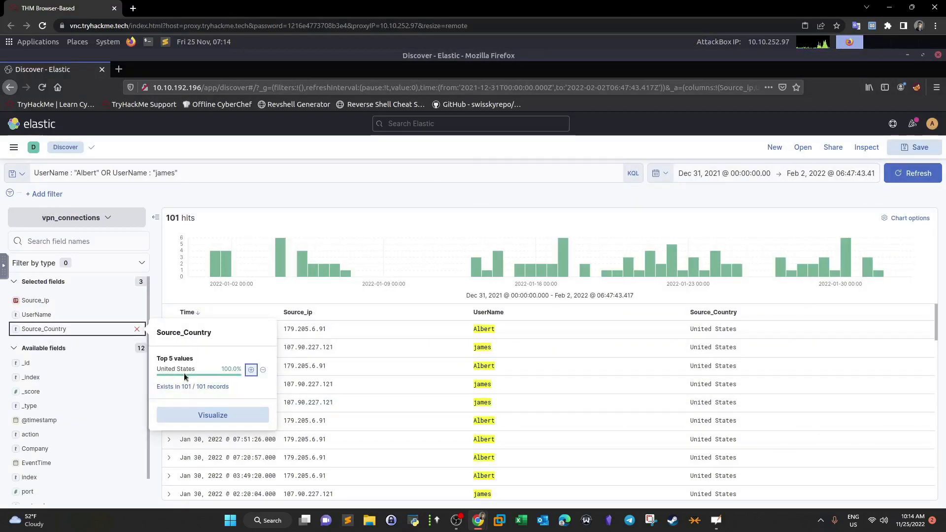
pyautogui.click(251, 369)
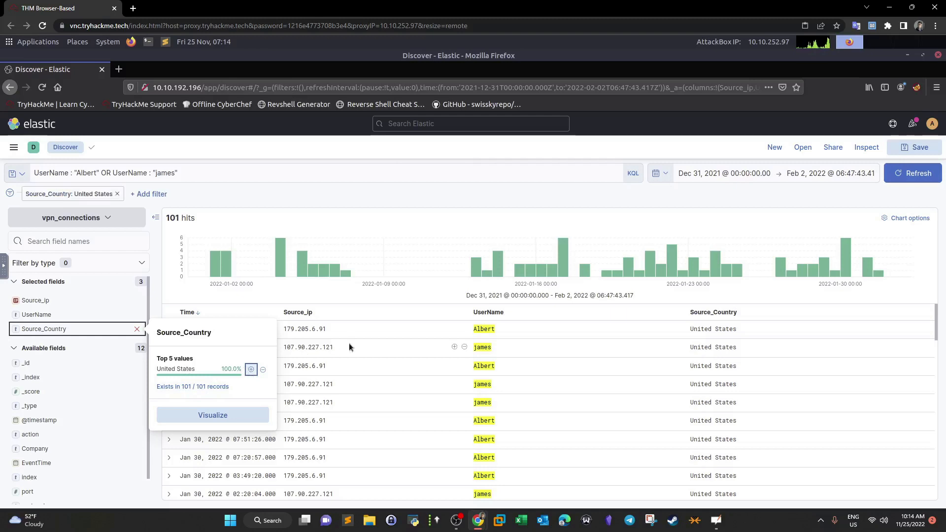
pyautogui.click(913, 173)
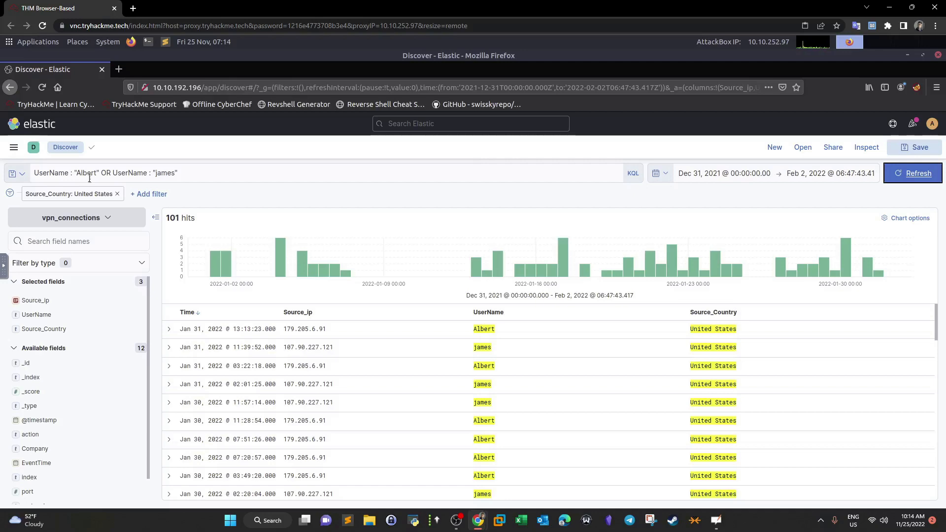
# Bring the TryHackMe page back into view and clear the answer entered for the first KQL question
pyautogui.moveTo(945, 158); pyautogui.dragTo(214, 166)
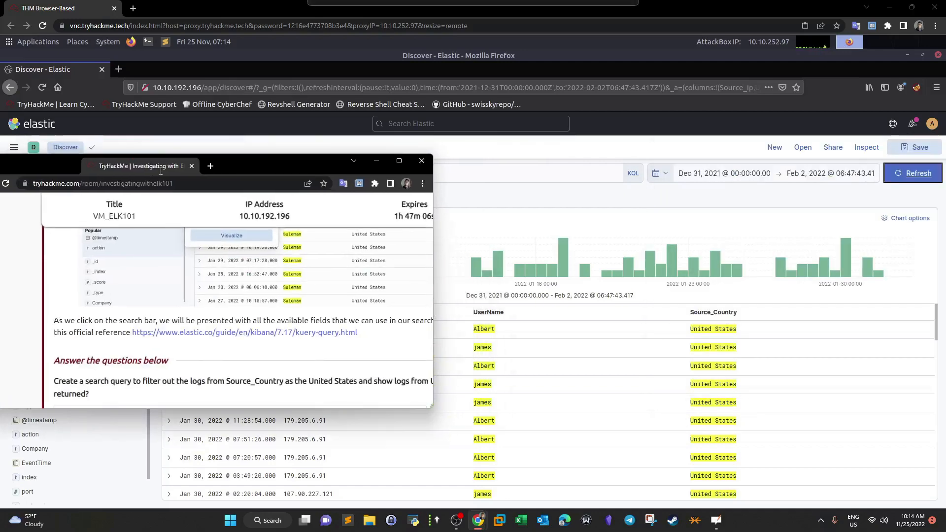
pyautogui.doubleClick(213, 167)
pyautogui.moveTo(238, 257); pyautogui.dragTo(169, 249)
pyautogui.press('BackSpace')
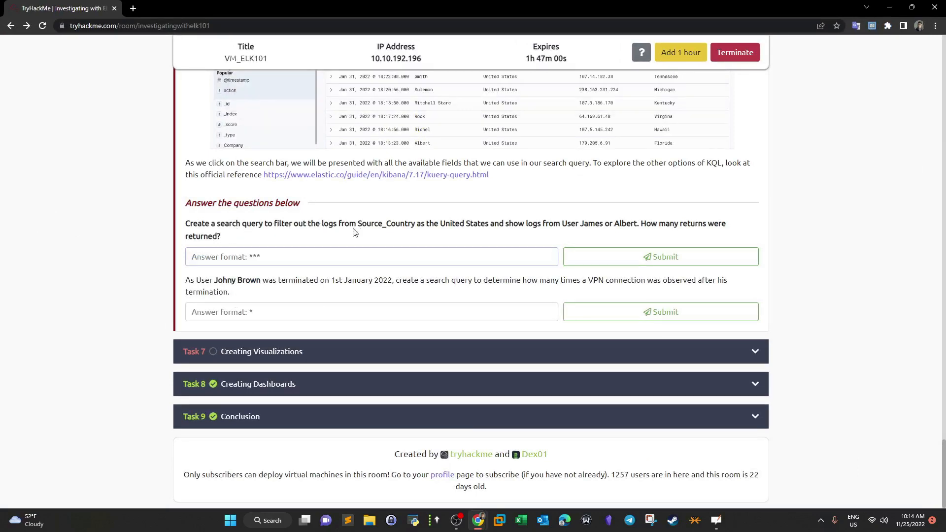
# Reread both KQL questions, checking the country and user conditions and the 1st January 2022 termination date
pyautogui.moveTo(488, 224); pyautogui.dragTo(446, 225)
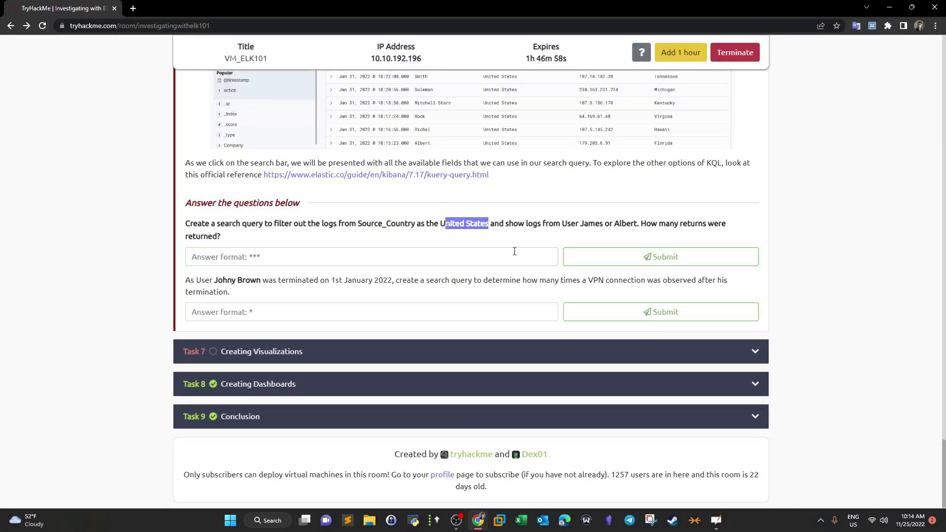
pyautogui.moveTo(588, 224); pyautogui.dragTo(598, 226)
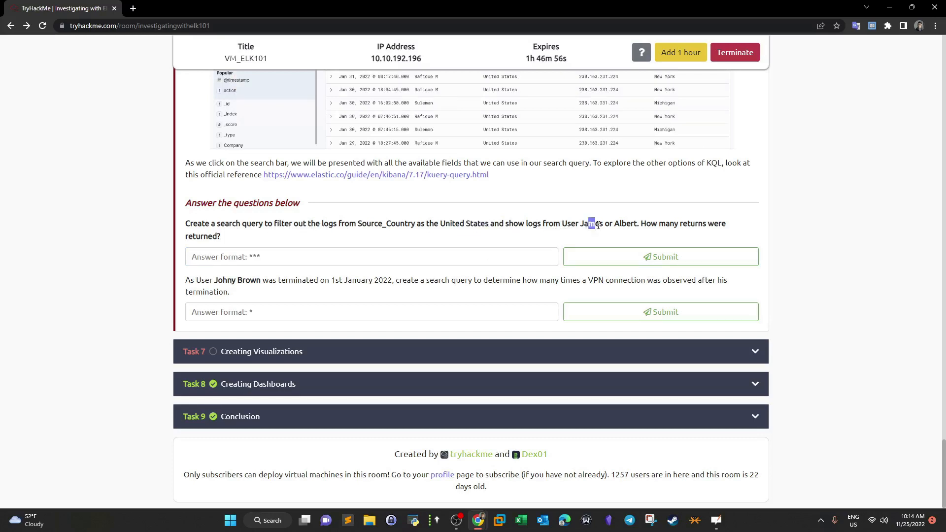
pyautogui.click(630, 228)
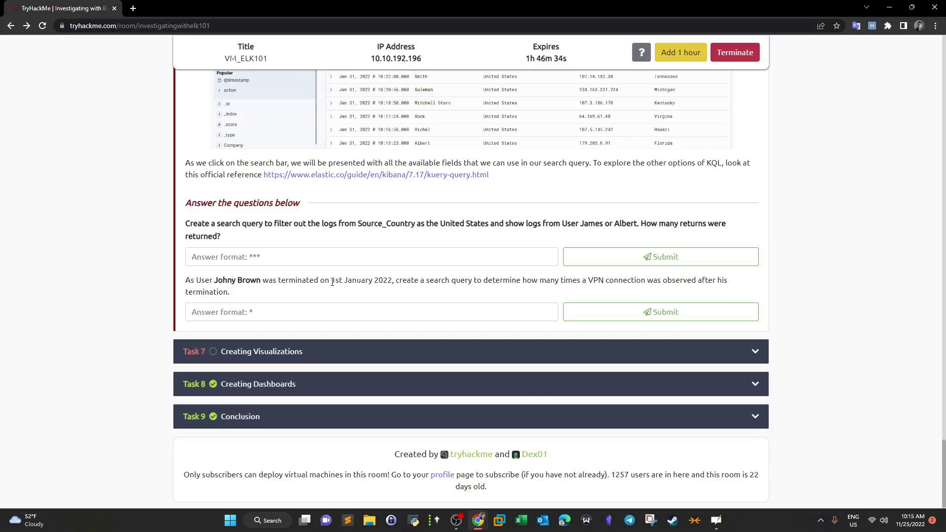
pyautogui.moveTo(332, 282); pyautogui.dragTo(370, 281)
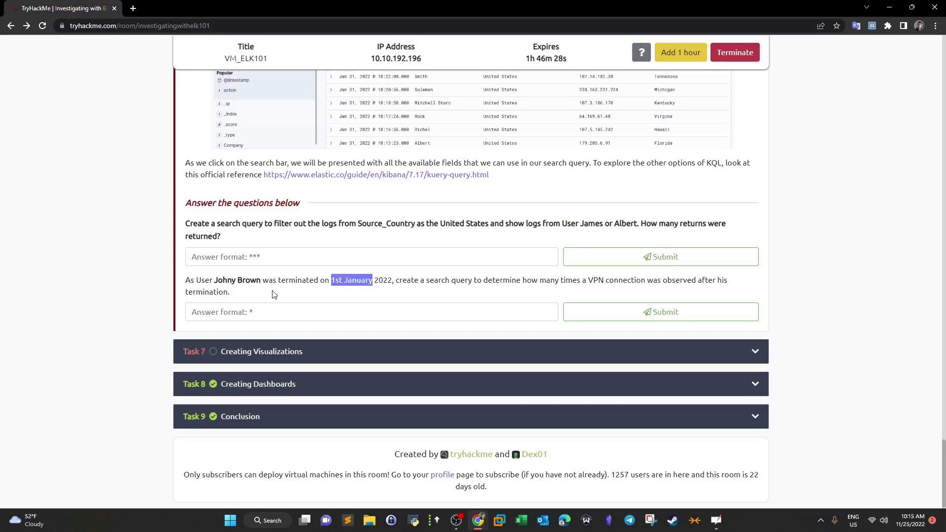
pyautogui.moveTo(593, 282); pyautogui.dragTo(713, 283)
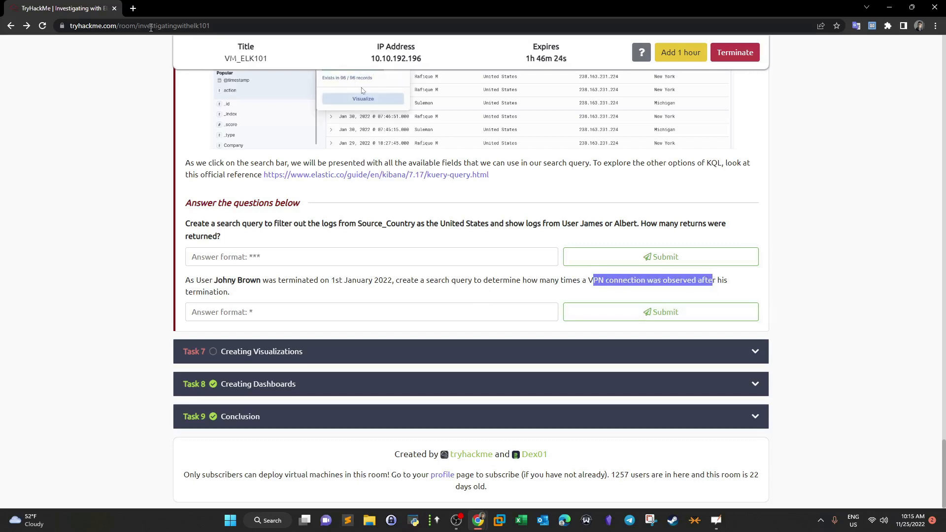
# Return to Kibana, set the time range to start on Jan 1, 2022 @ 00:00, and update the results
pyautogui.hotkey('alt', 'Tab')
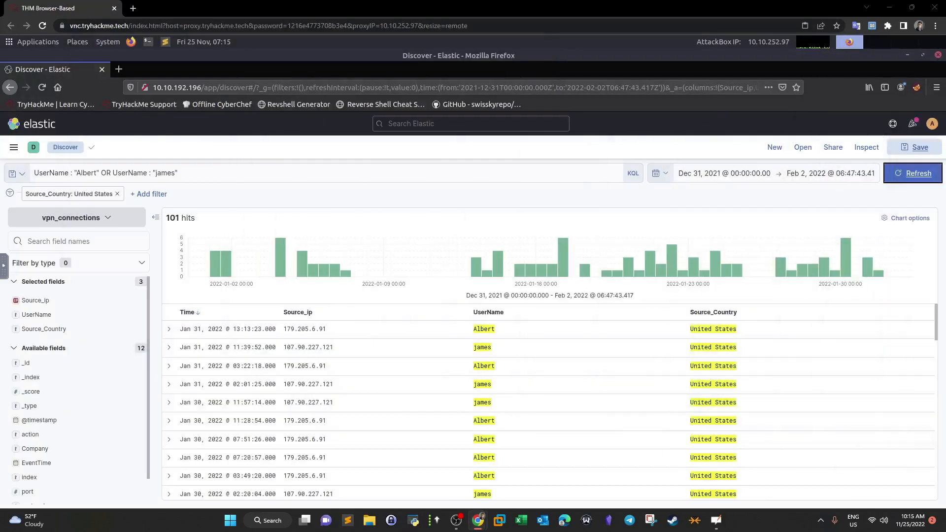
pyautogui.click(720, 172)
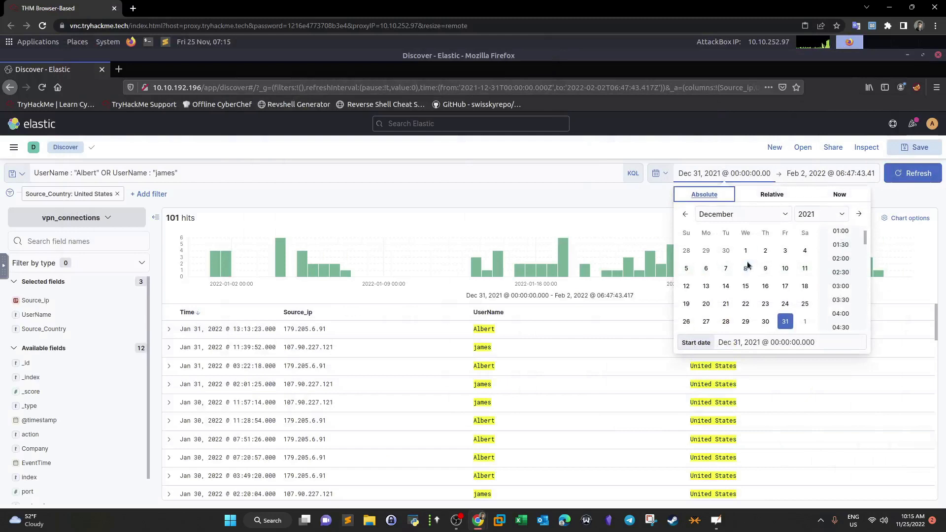
pyautogui.click(787, 214)
pyautogui.click(819, 215)
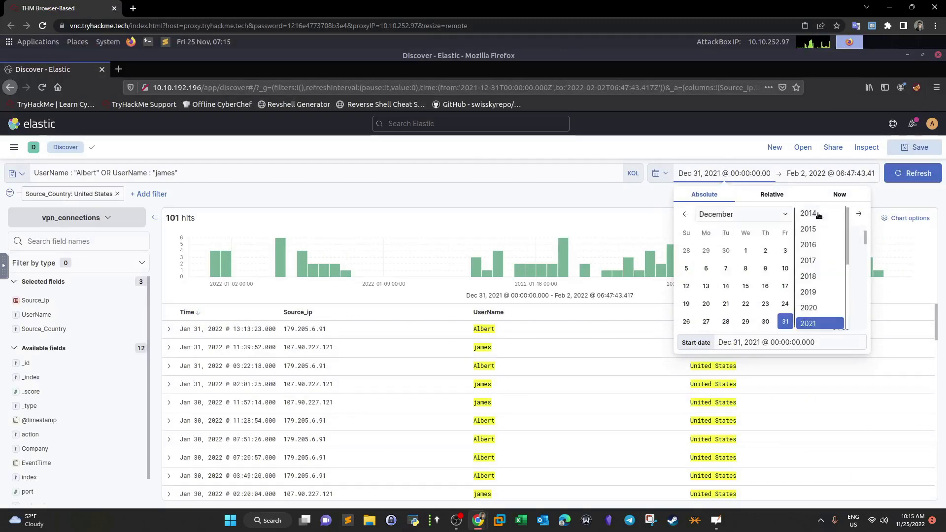
pyautogui.click(815, 309)
pyautogui.click(739, 207)
pyautogui.click(735, 218)
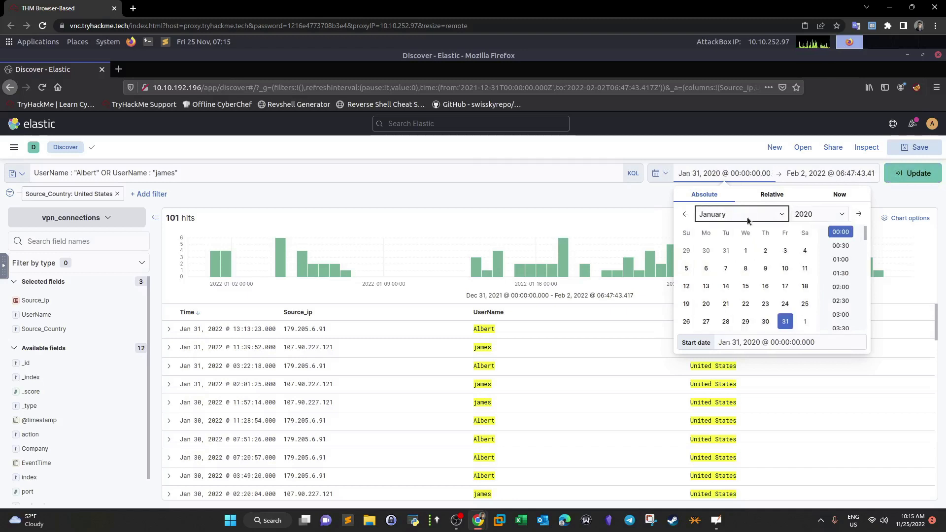
pyautogui.click(804, 216)
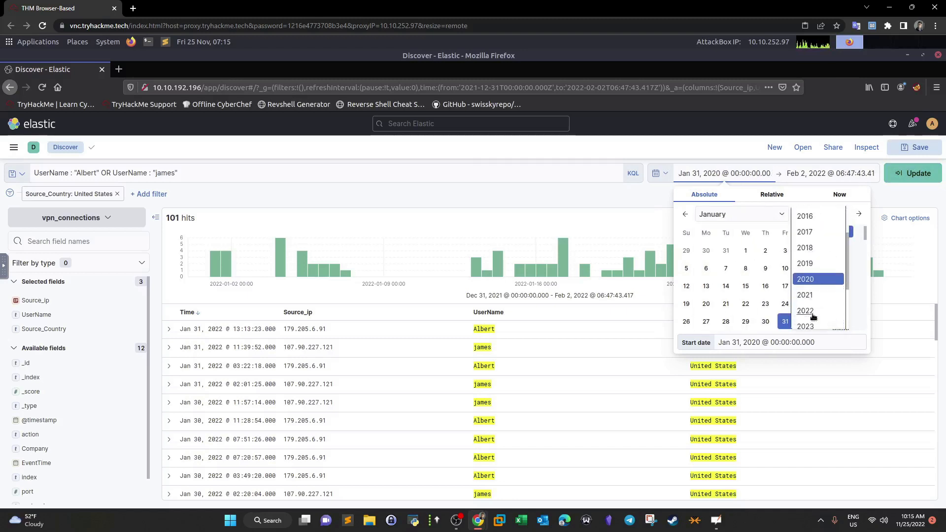
pyautogui.click(805, 311)
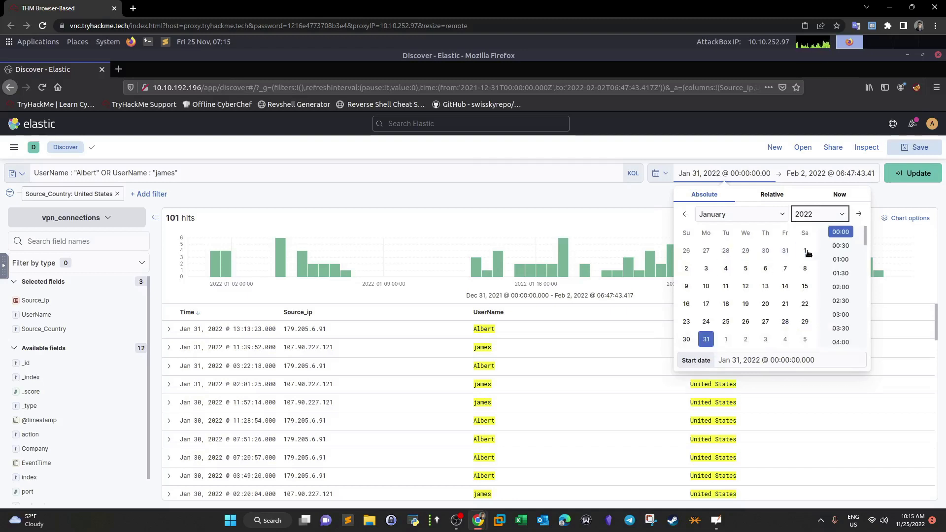
pyautogui.click(806, 251)
pyautogui.click(828, 175)
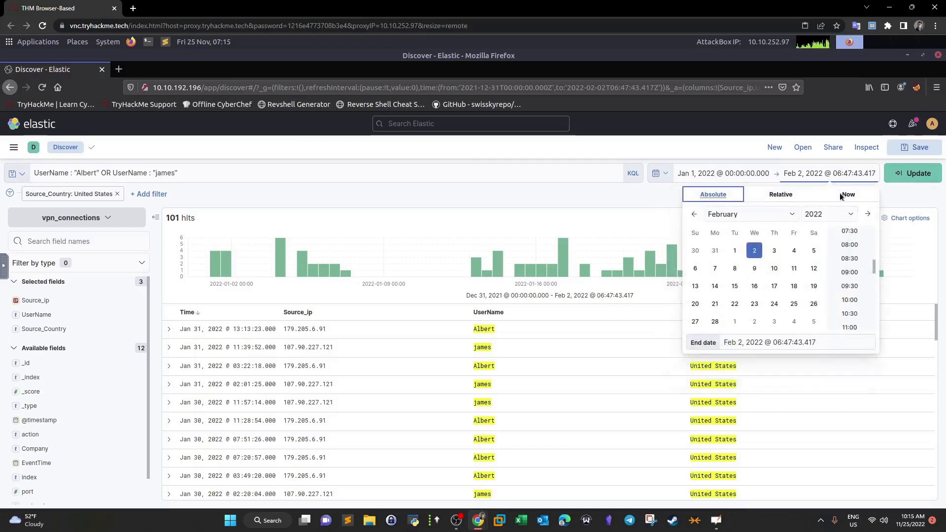
pyautogui.click(842, 195)
pyautogui.click(912, 175)
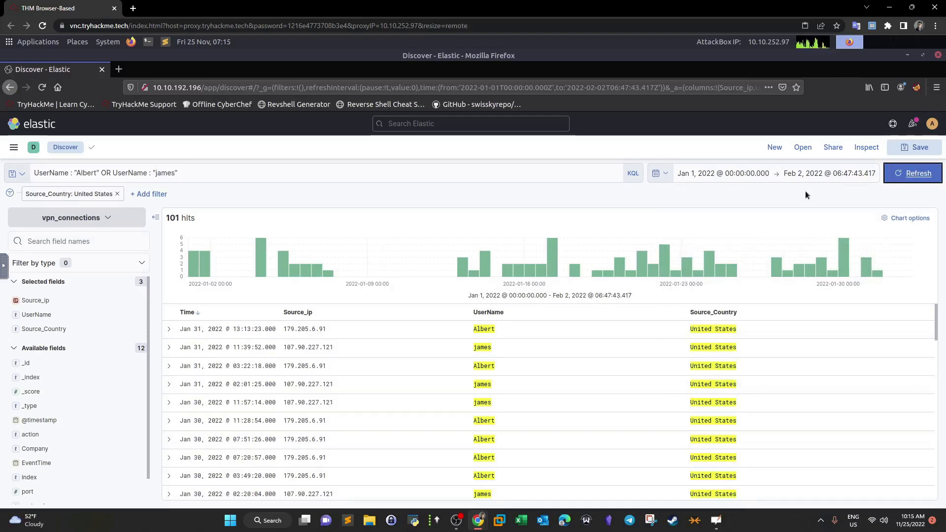
# Clear the two-user KQL query from the search and update the results
pyautogui.click(180, 172)
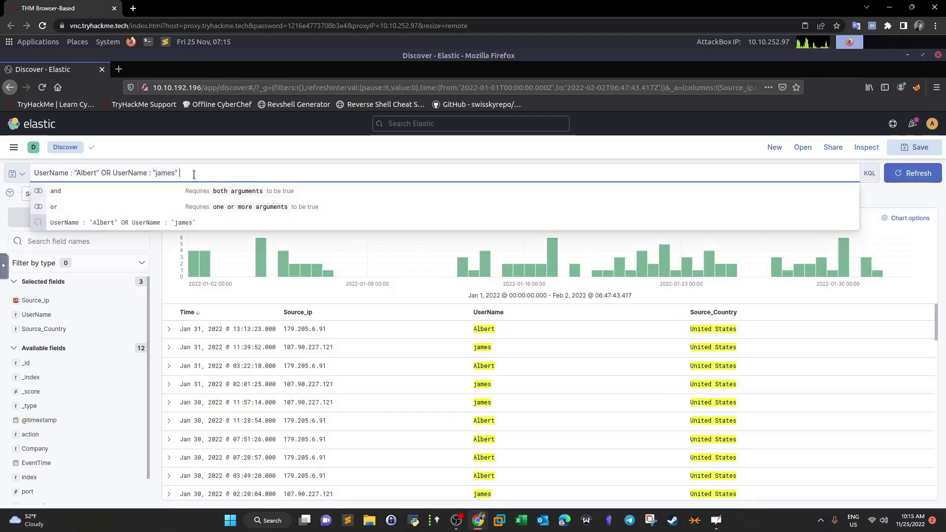
pyautogui.moveTo(34, 172); pyautogui.dragTo(628, 175)
pyautogui.press('BackSpace')
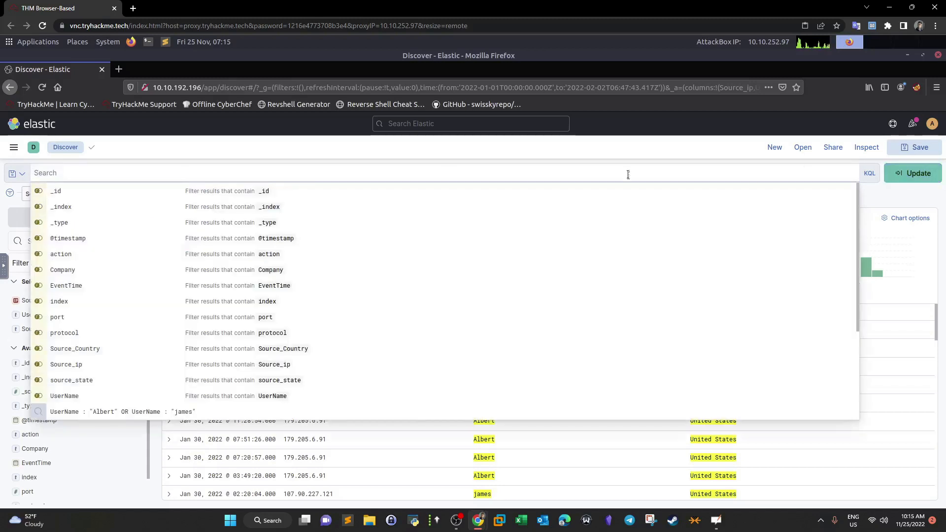
pyautogui.click(909, 173)
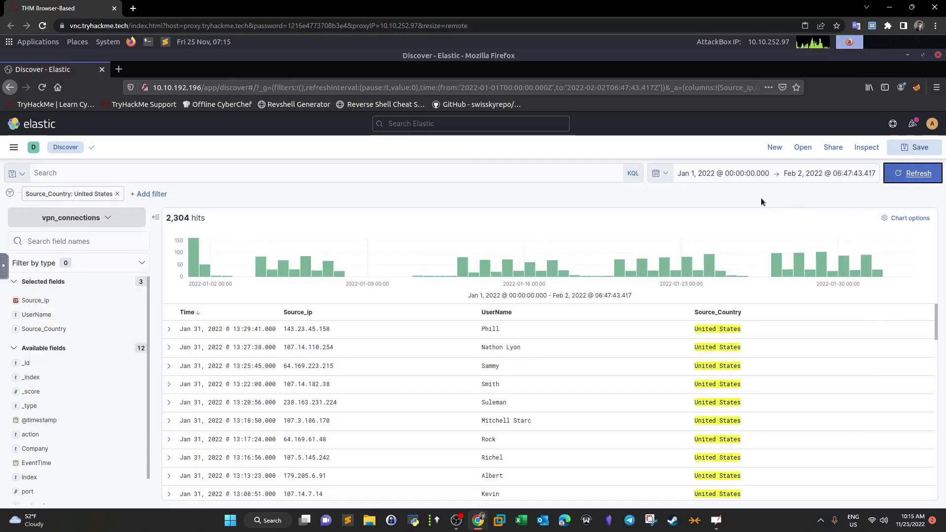
# Set the end of the time range to now and remove the Source_Country: United States filter
pyautogui.click(822, 173)
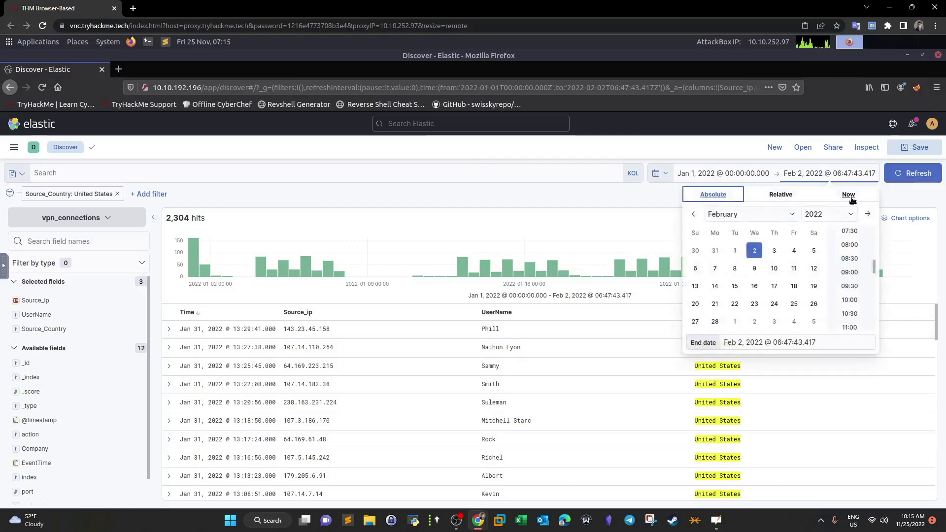
pyautogui.click(848, 194)
pyautogui.click(781, 249)
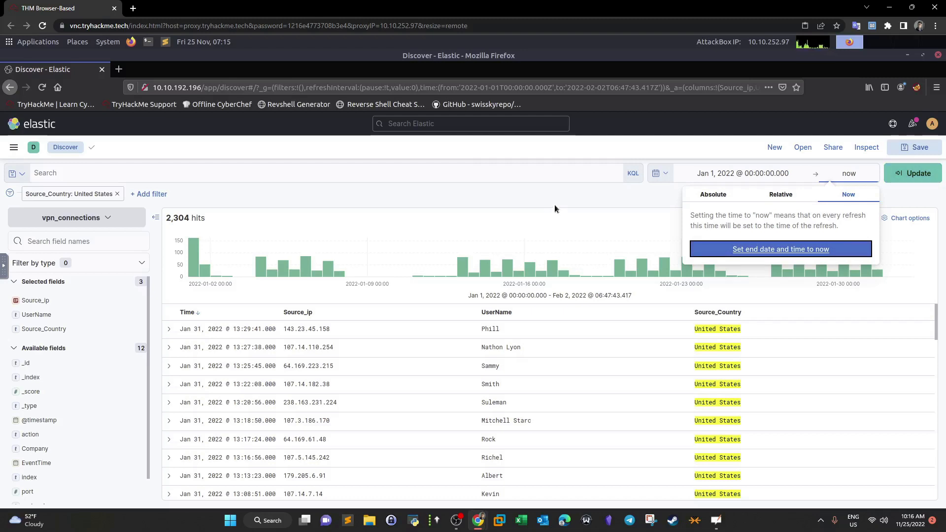
pyautogui.click(555, 202)
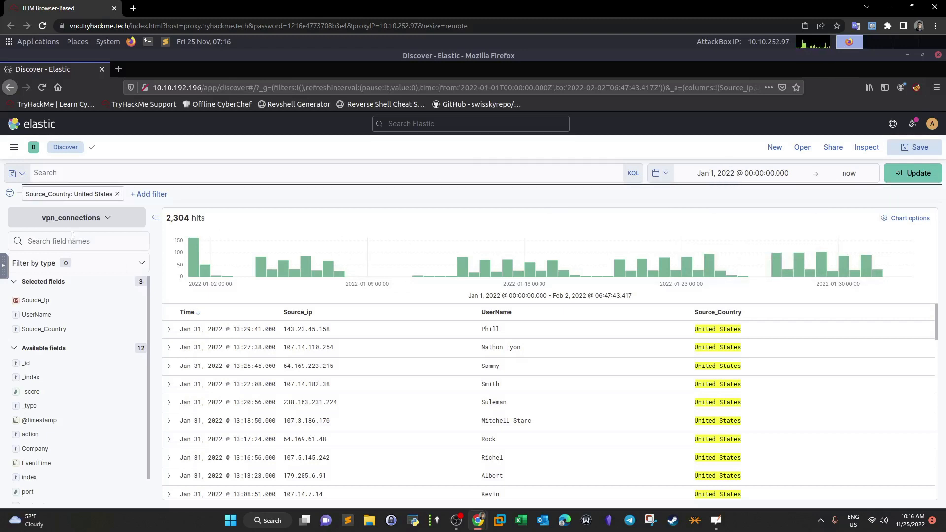
pyautogui.click(117, 194)
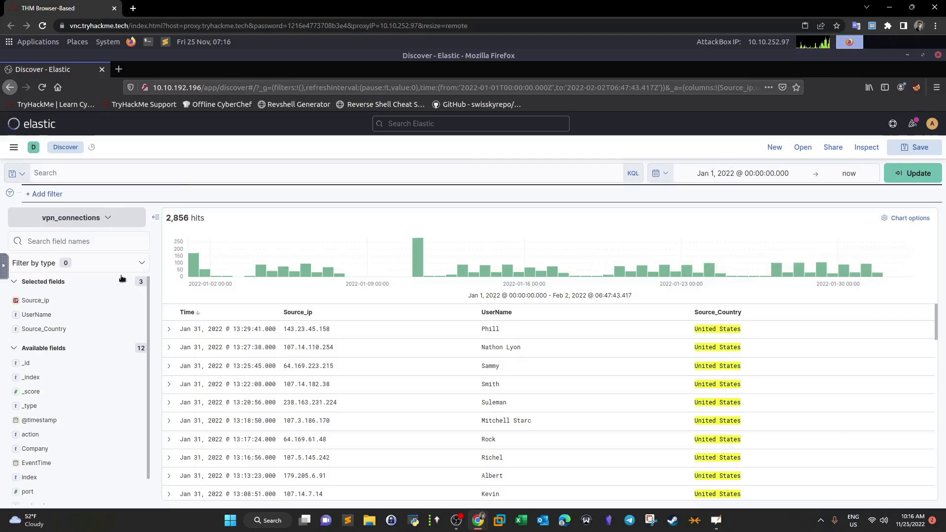
# Run a KQL query that matches UserName to the terminated user's full name from the second question
pyautogui.click(37, 316)
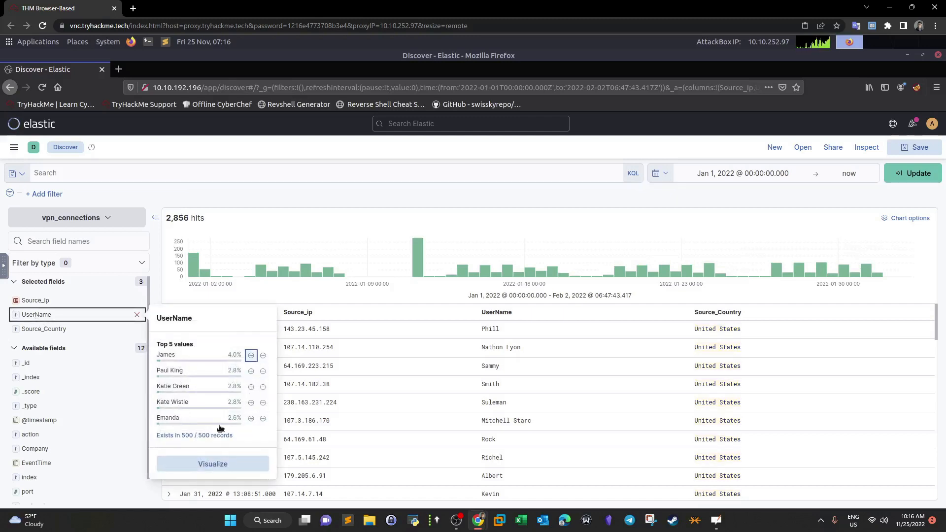
pyautogui.click(126, 176)
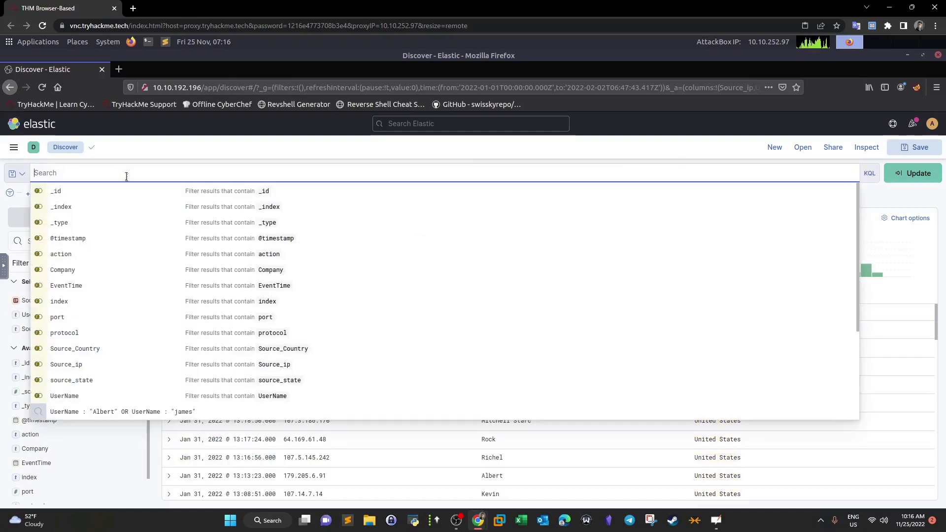
pyautogui.write('UserName : ')
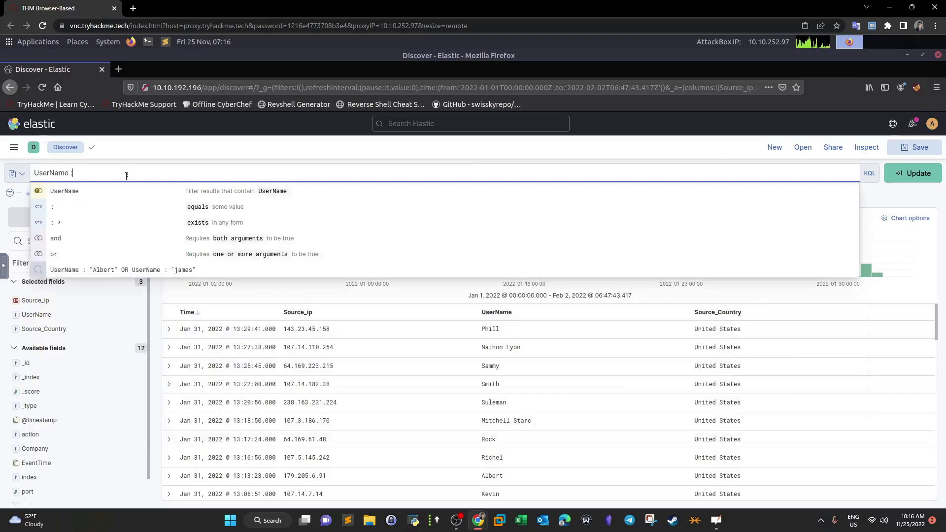
pyautogui.write('""')
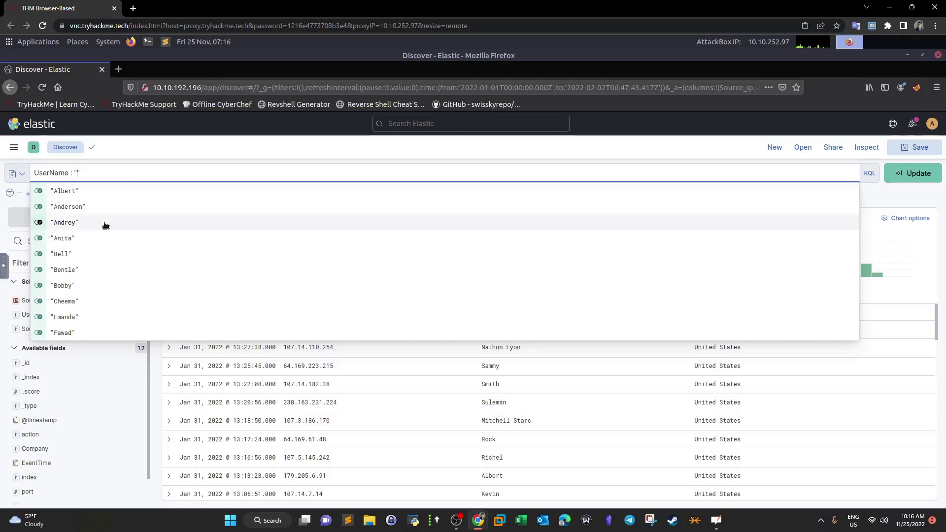
pyautogui.write('Joh')
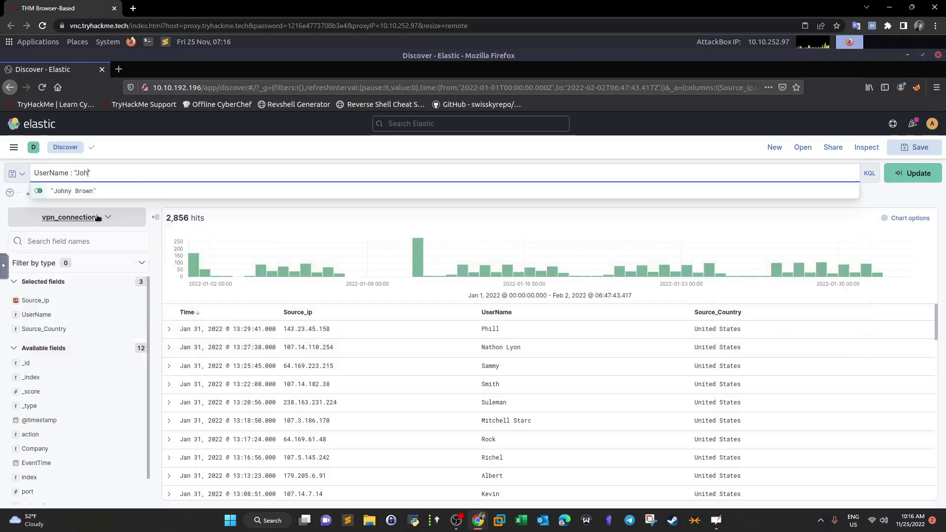
pyautogui.click(88, 193)
pyautogui.click(919, 179)
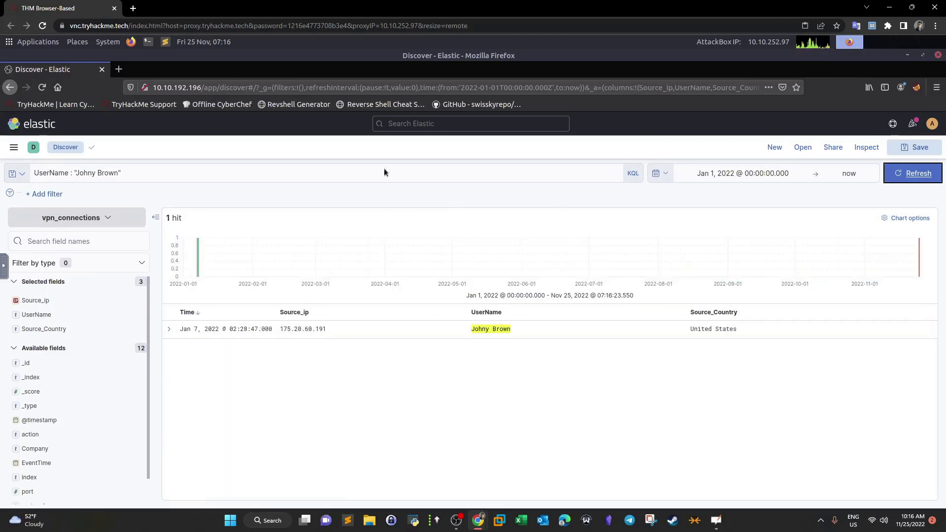
# Switch to the TryHackMe page and submit 1 as the answer to the VPN connections after termination question
pyautogui.moveTo(542, 124); pyautogui.dragTo(411, 129)
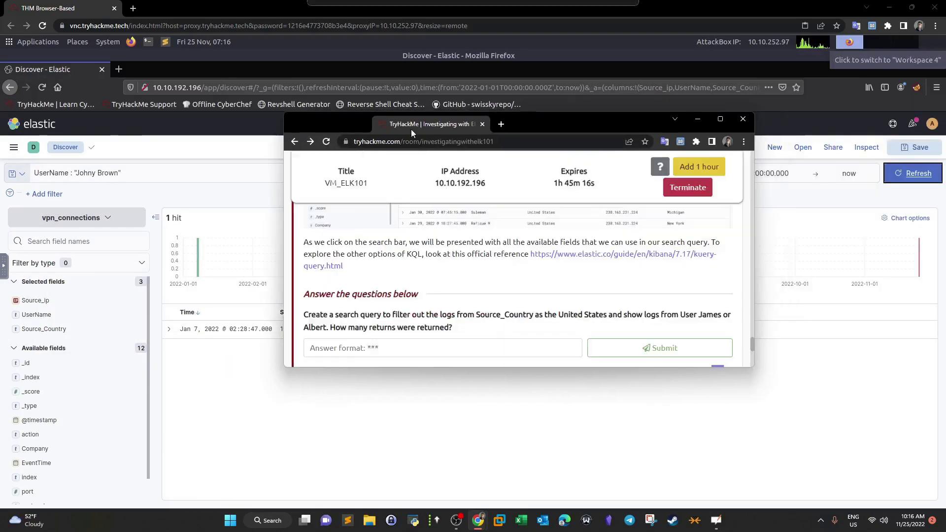
pyautogui.doubleClick(558, 125)
pyautogui.click(427, 313)
pyautogui.write('1')
pyautogui.press('Return')
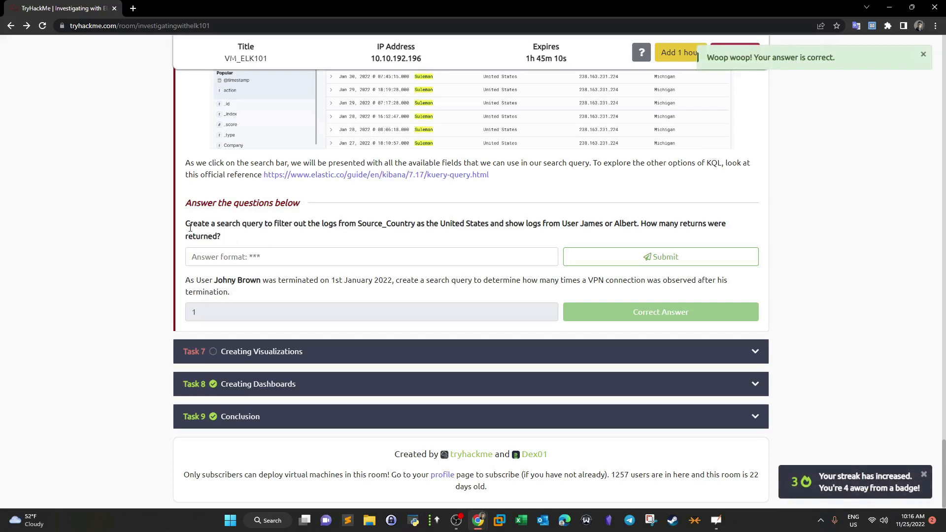
# Reread the first KQL question's country and user conditions, return to Kibana, and clear the username query from the search
pyautogui.moveTo(205, 225); pyautogui.dragTo(441, 218)
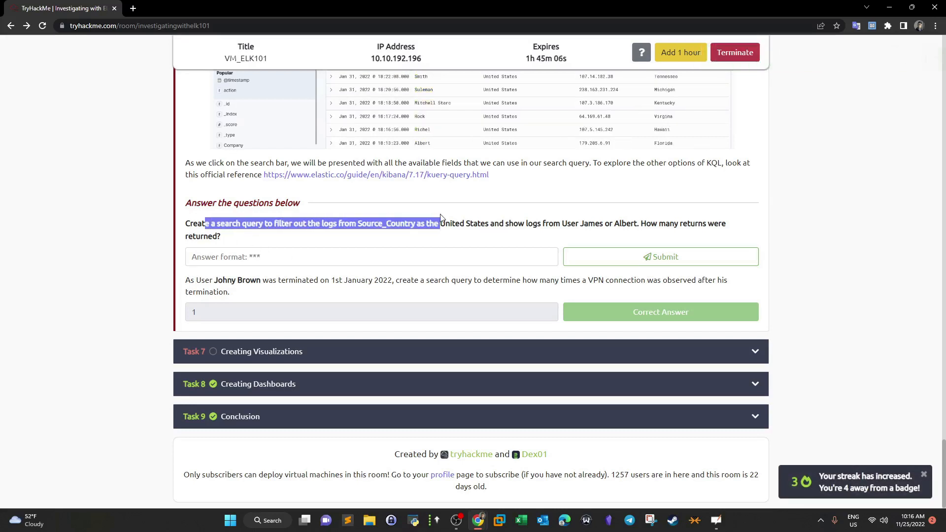
pyautogui.click(415, 238)
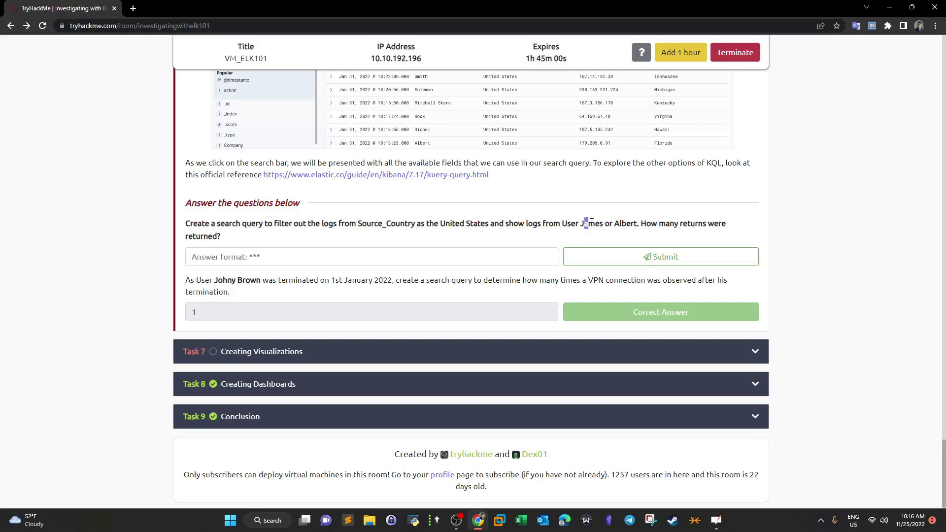
pyautogui.hotkey('alt', 'Tab')
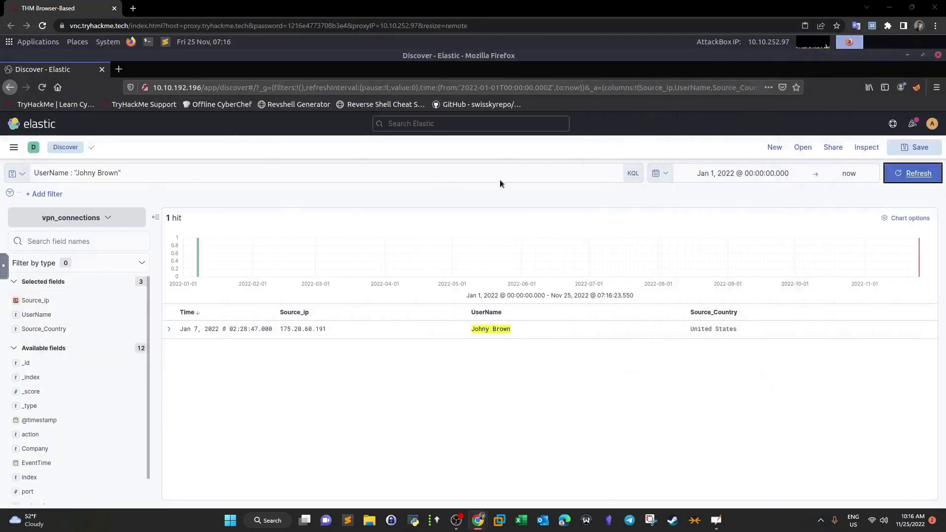
pyautogui.click(428, 174)
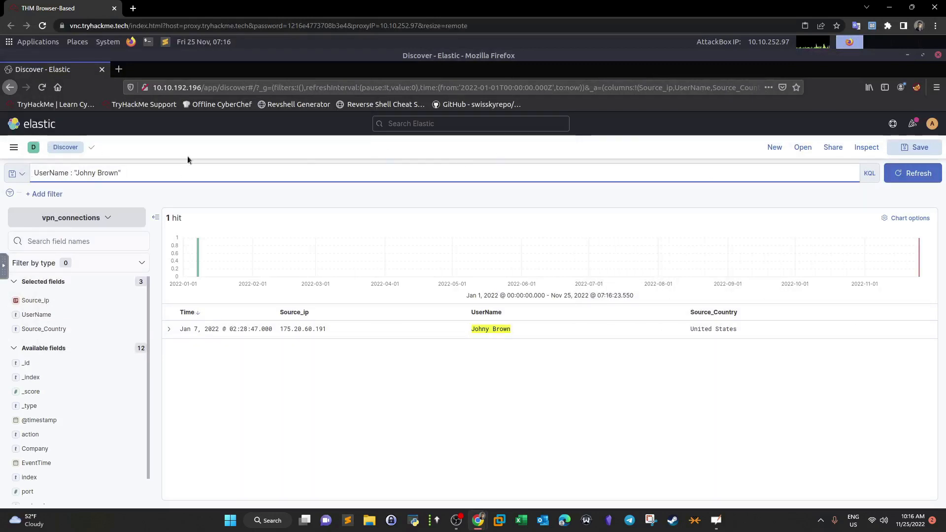
pyautogui.click(141, 173)
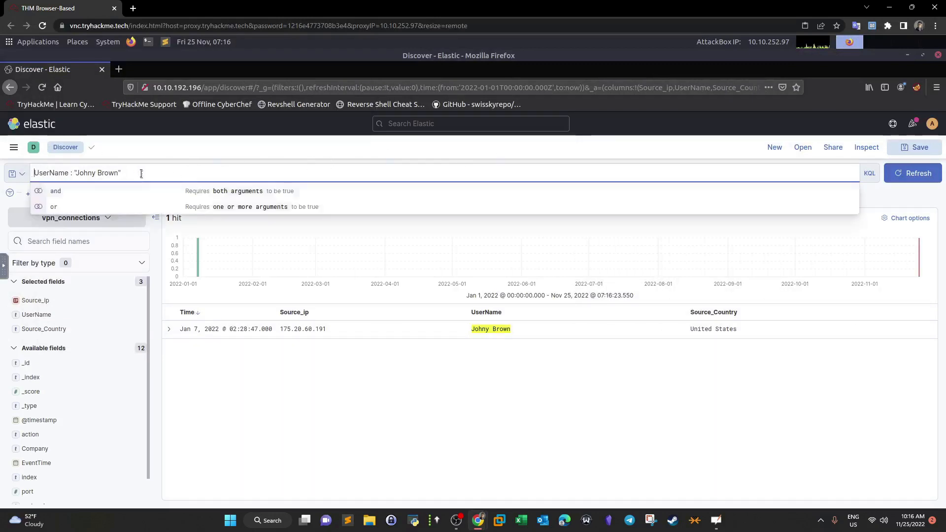
pyautogui.moveTo(142, 173); pyautogui.dragTo(35, 175)
pyautogui.press('BackSpace')
pyautogui.click(909, 175)
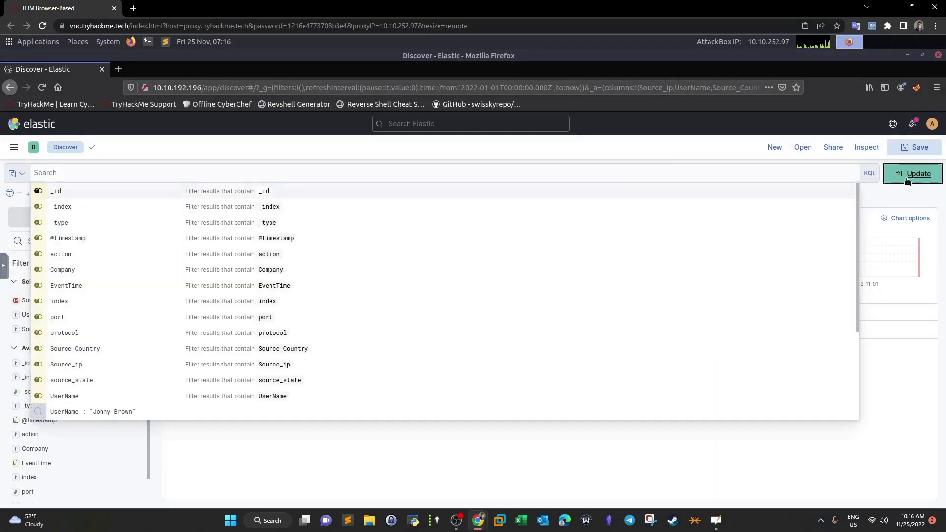
# Apply the recently used time range Dec 31, 2021 @ 00:00:00.000 to Feb 2, 2022 @ 06:47:43.417
pyautogui.click(777, 179)
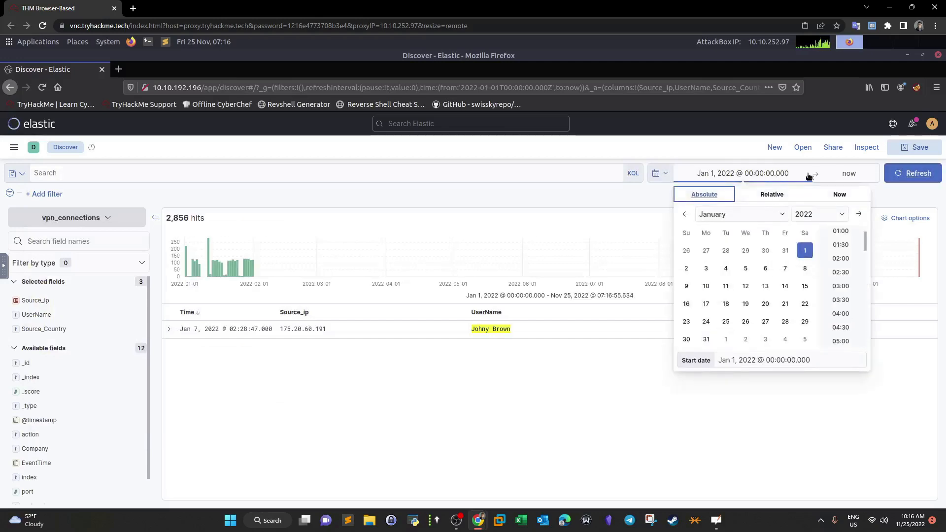
pyautogui.click(662, 176)
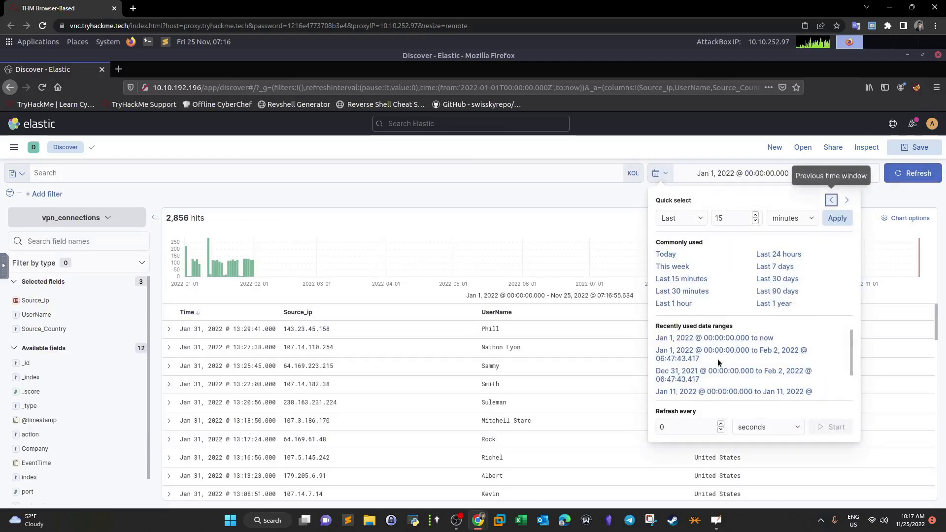
pyautogui.click(683, 375)
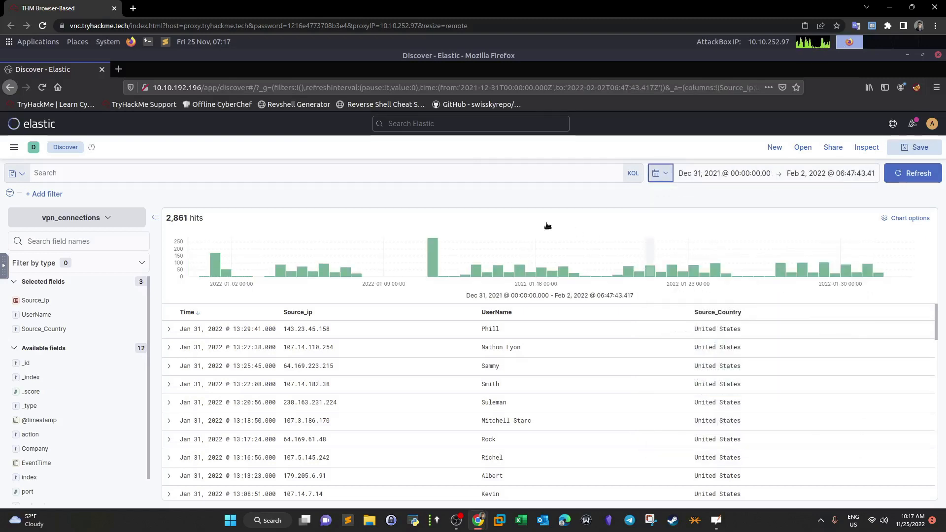
pyautogui.click(47, 317)
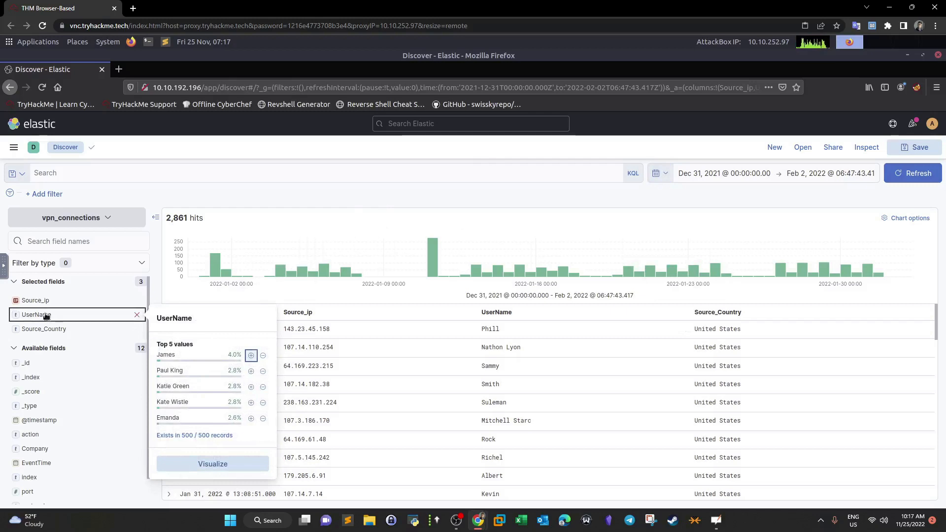
pyautogui.click(250, 356)
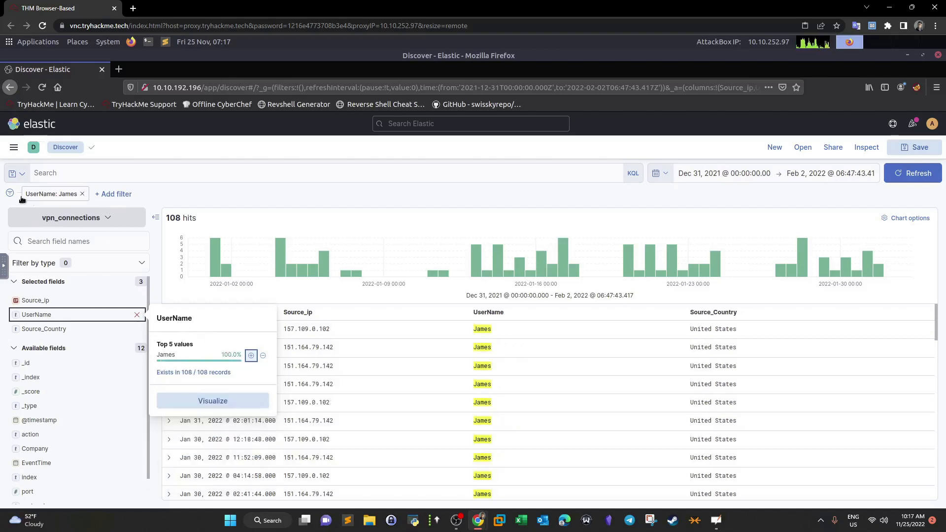
pyautogui.click(83, 194)
# Remove the UserName filter and enter a KQL query matching UserName to either of the two users in the first question, joined with OR
pyautogui.click(93, 170)
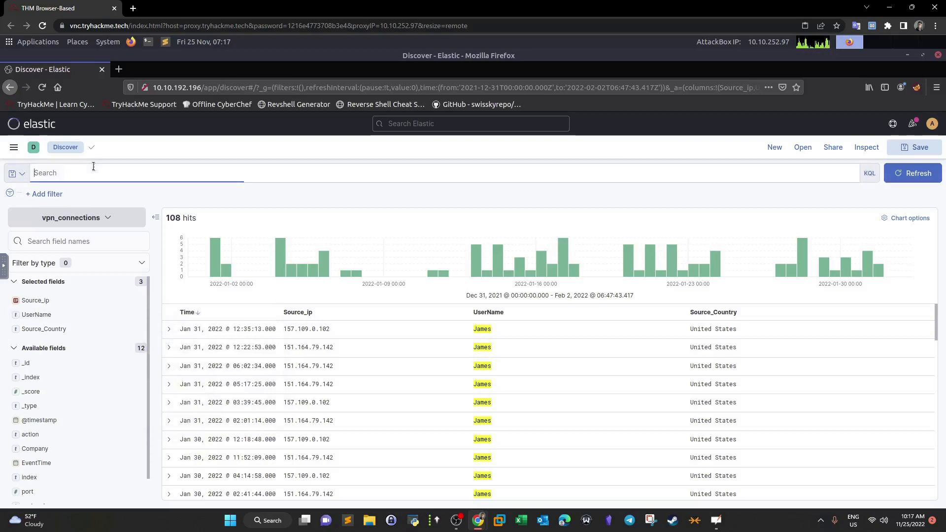
pyautogui.write('User')
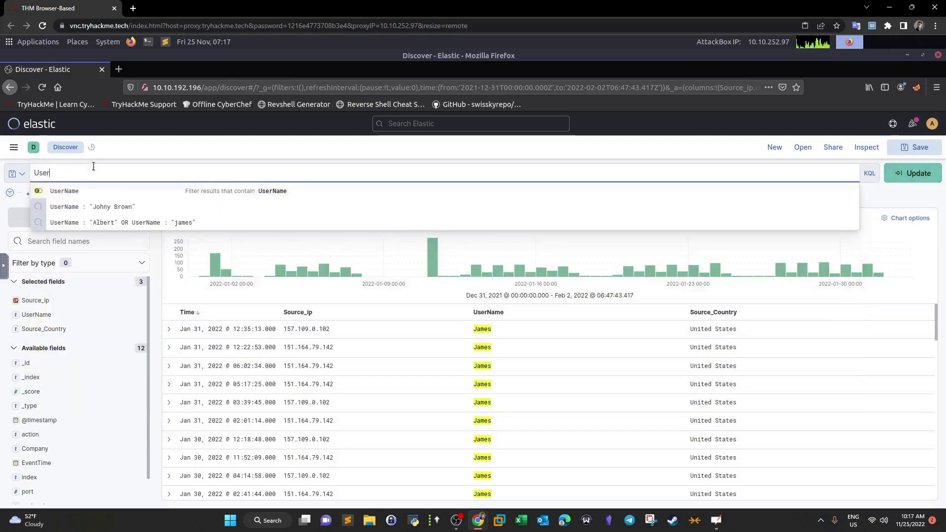
pyautogui.write('Name')
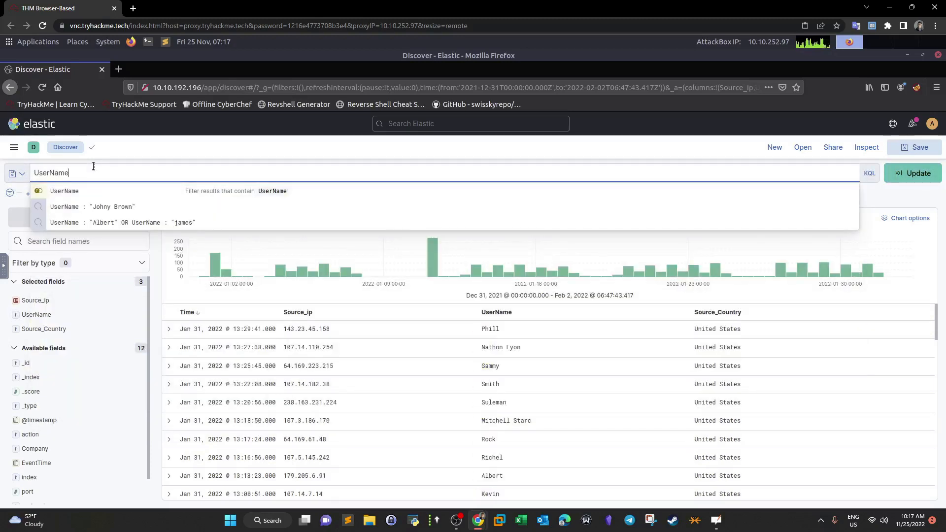
pyautogui.write(' :')
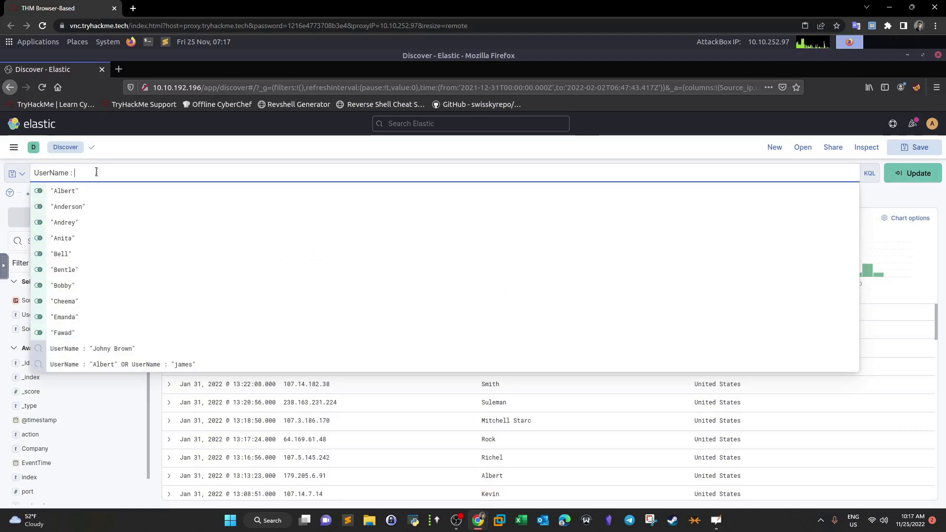
pyautogui.click(99, 190)
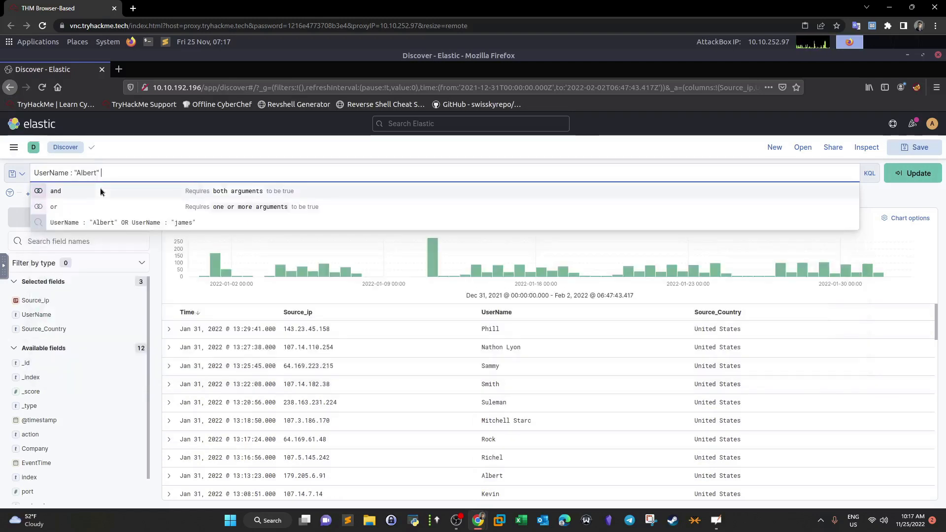
pyautogui.write('OR U')
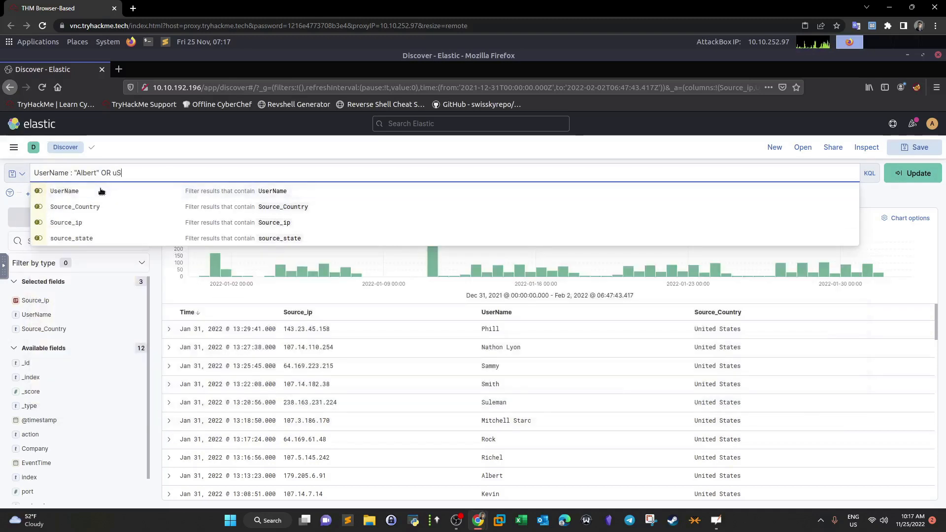
pyautogui.click(100, 191)
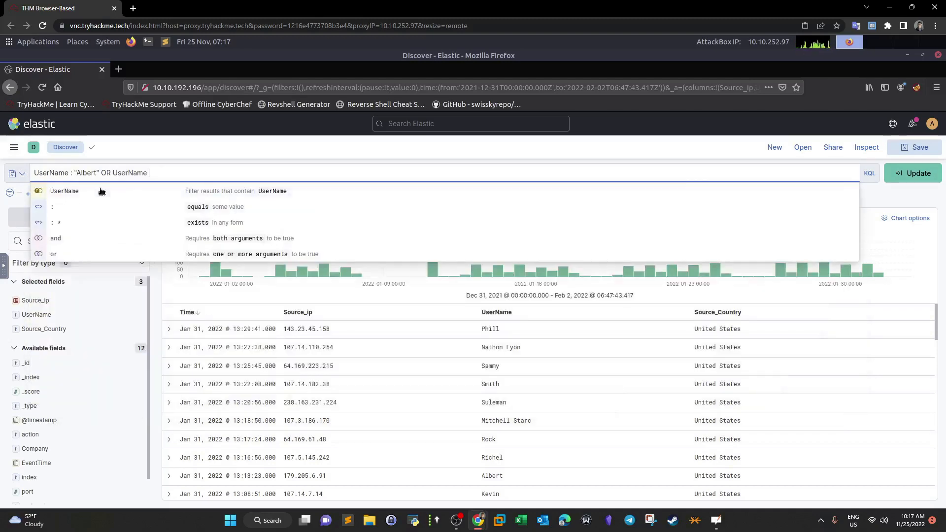
pyautogui.write(':')
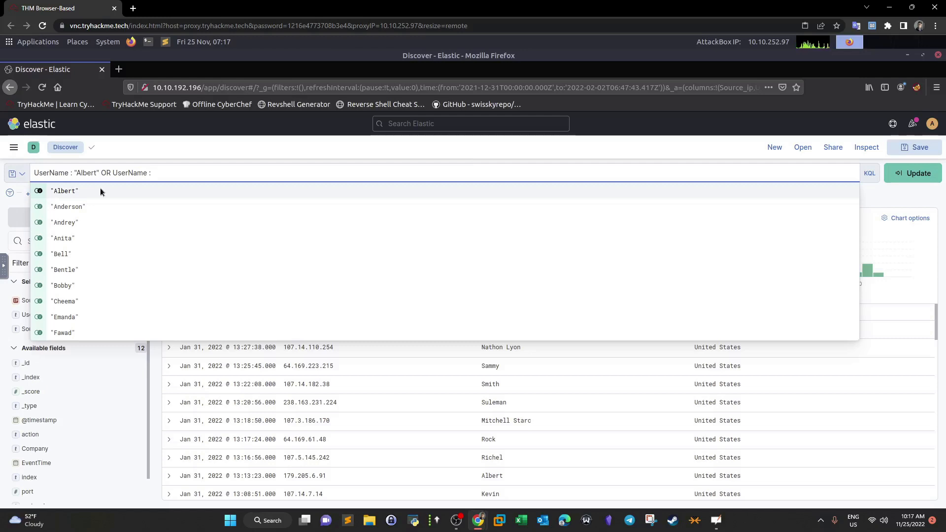
pyautogui.write(' "J')
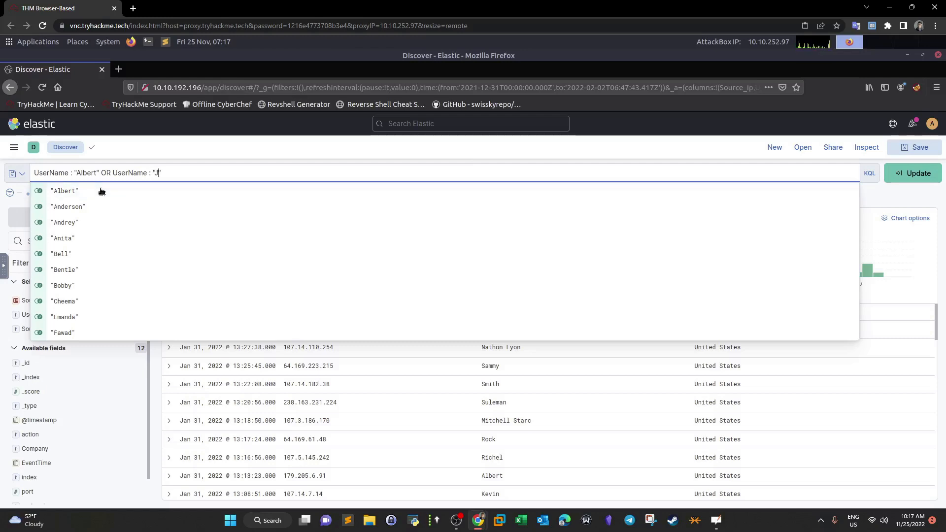
pyautogui.write('ame')
pyautogui.click(55, 191)
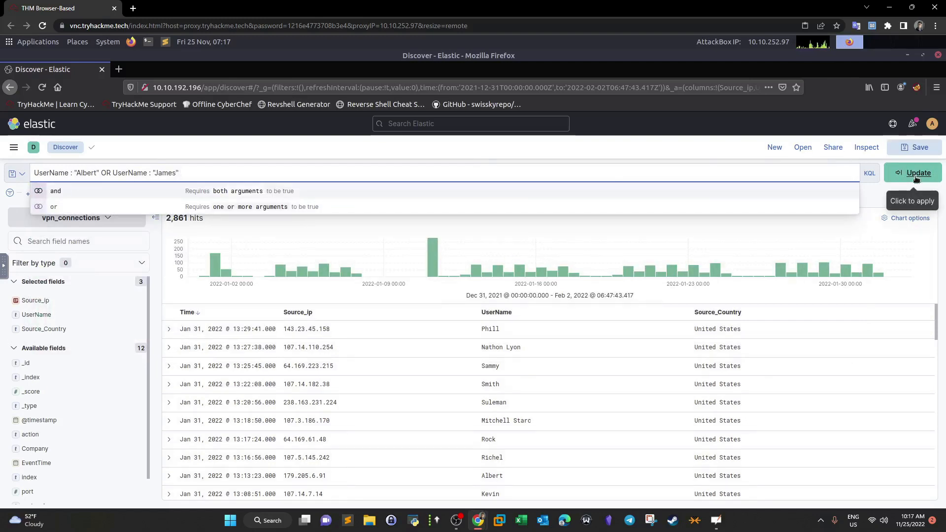
# Change the query's operator to lowercase or and run the search on the VPN logs
pyautogui.doubleClick(101, 172)
pyautogui.write('or')
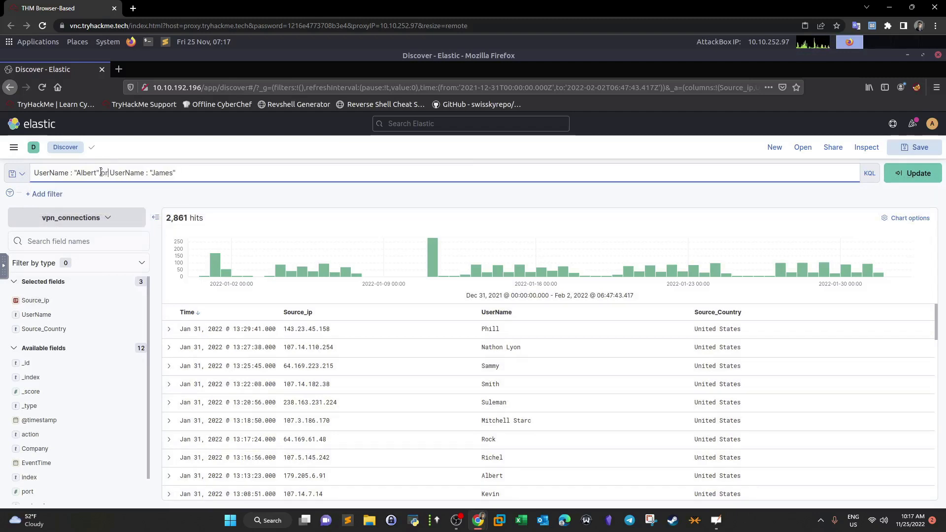
pyautogui.click(904, 179)
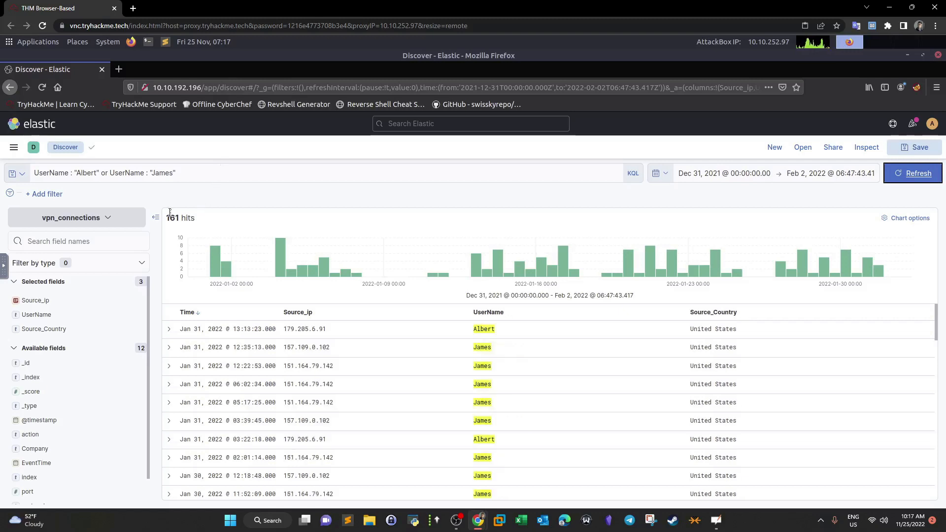
# Switch to the TryHackMe page and submit 161 as the answer to the first KQL question
pyautogui.moveTo(180, 219); pyautogui.dragTo(164, 218)
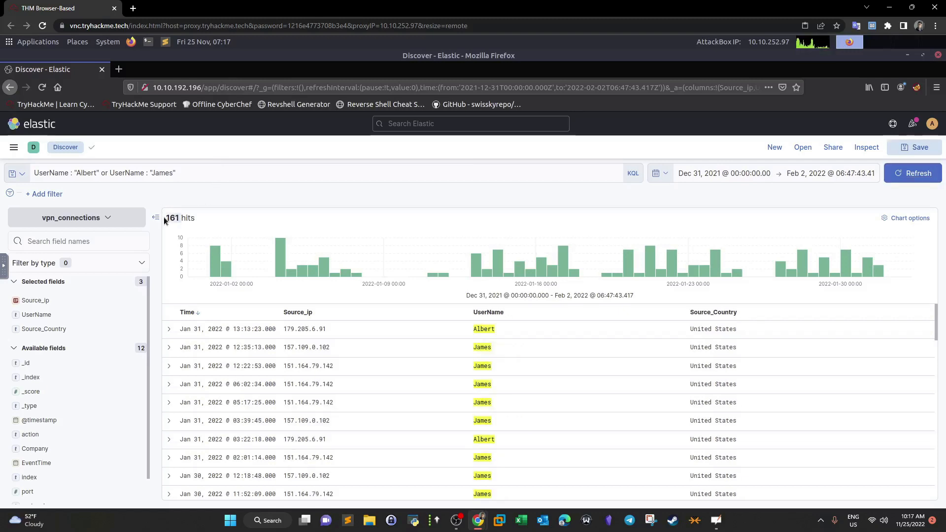
pyautogui.click(164, 172)
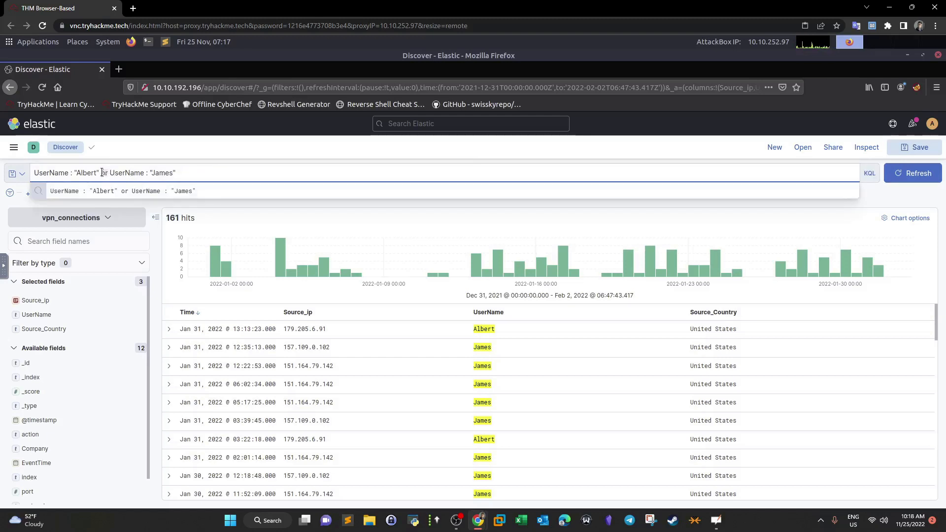
pyautogui.hotkey('alt', 'Tab')
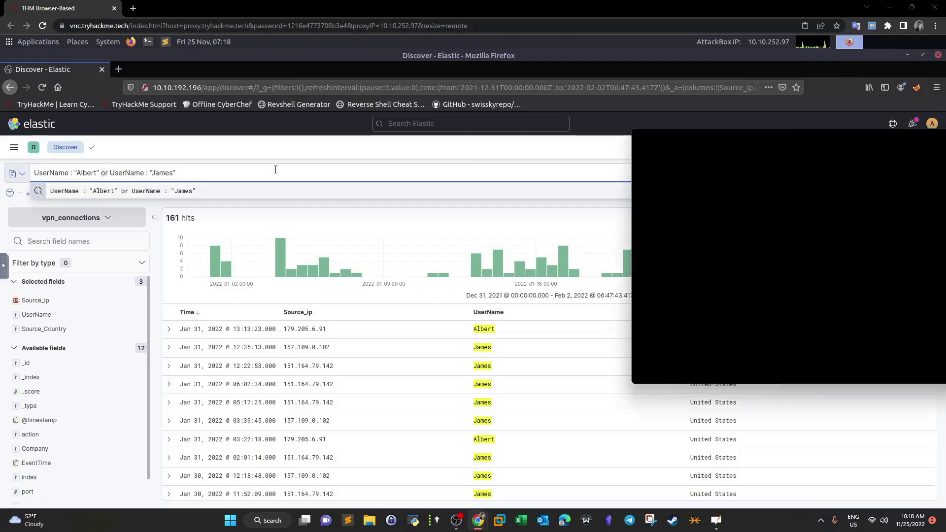
pyautogui.write('161')
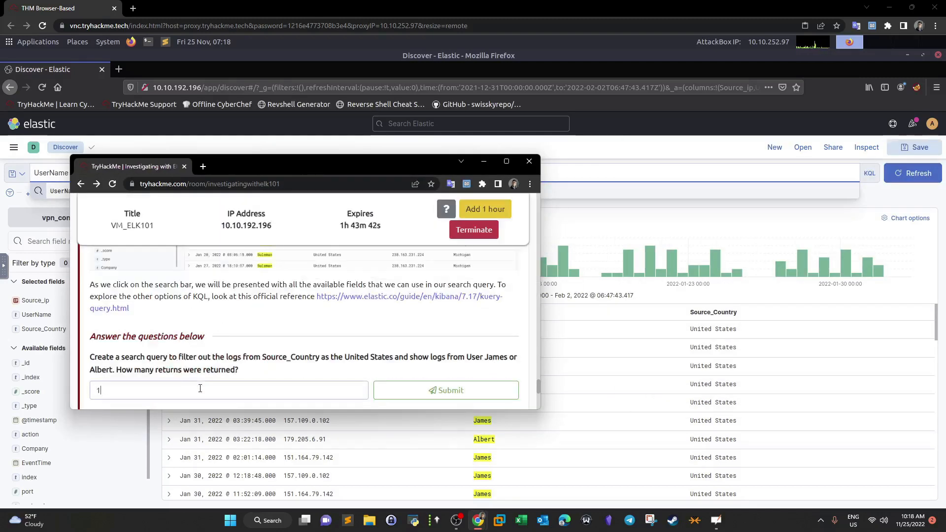
pyautogui.click(449, 394)
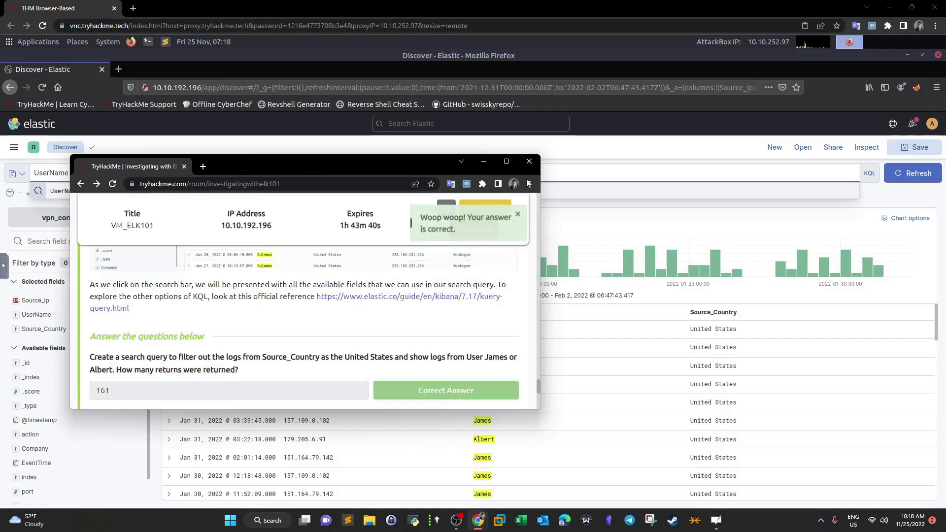
# Maximize the TryHackMe room window and expand Task 7, Creating Visualizations
pyautogui.click(506, 162)
pyautogui.moveTo(63, 11); pyautogui.dragTo(370, 132)
pyautogui.click(106, 175)
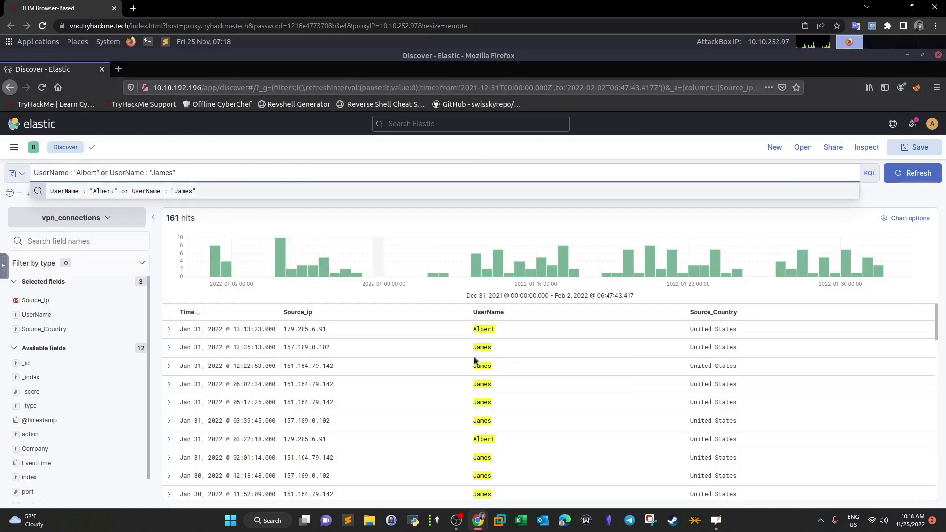
pyautogui.moveTo(478, 520)
pyautogui.click(573, 445)
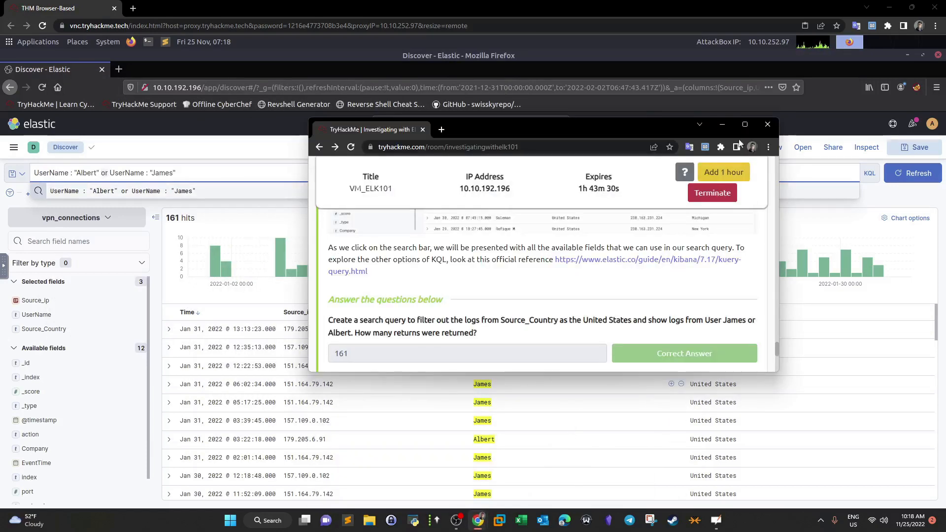
pyautogui.click(744, 124)
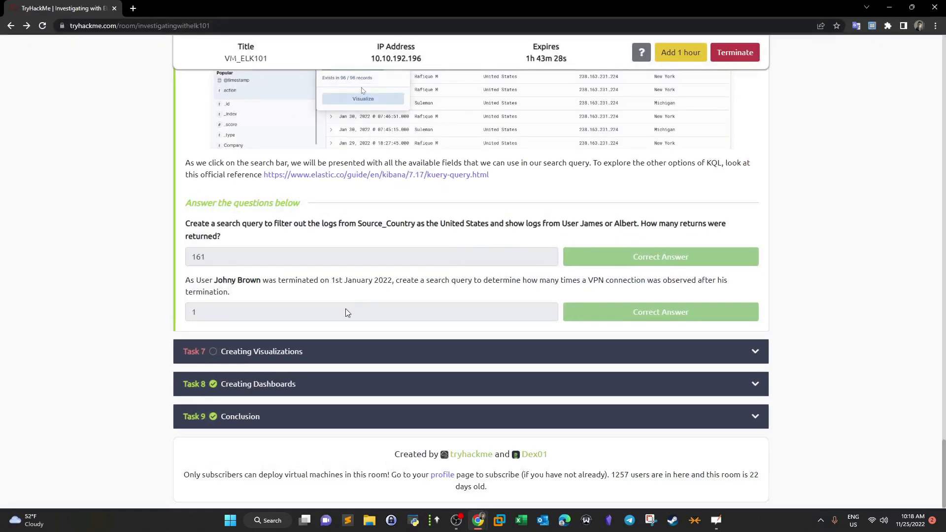
pyautogui.click(268, 356)
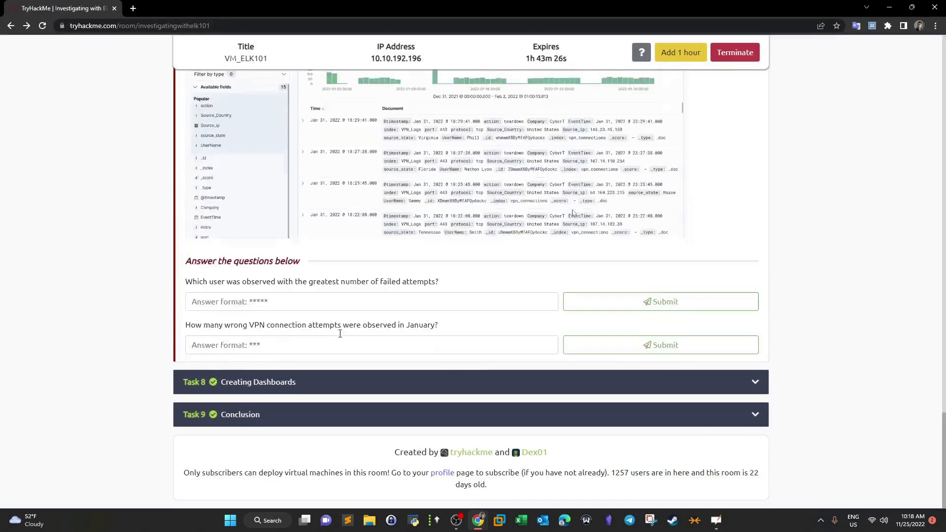
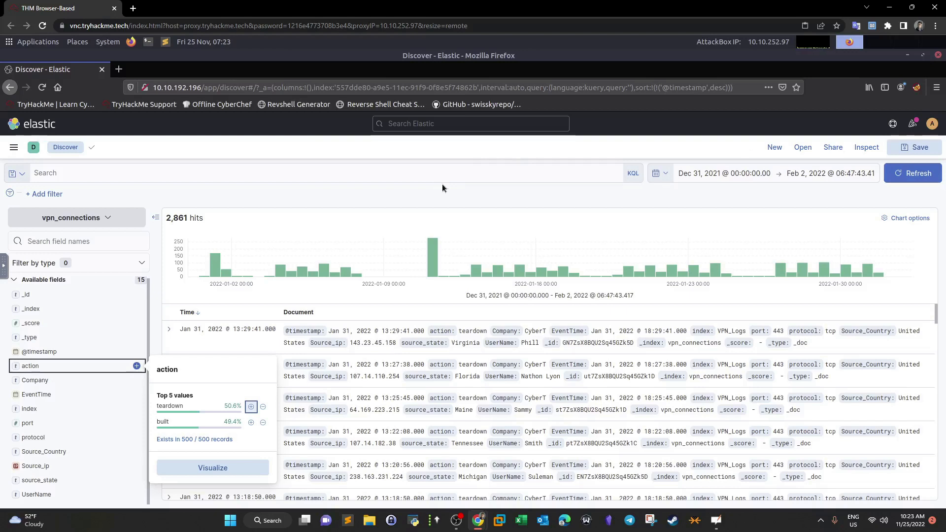
# In Kibana, dismiss the action field's details and open a visualization of the UserName field
pyautogui.click(442, 188)
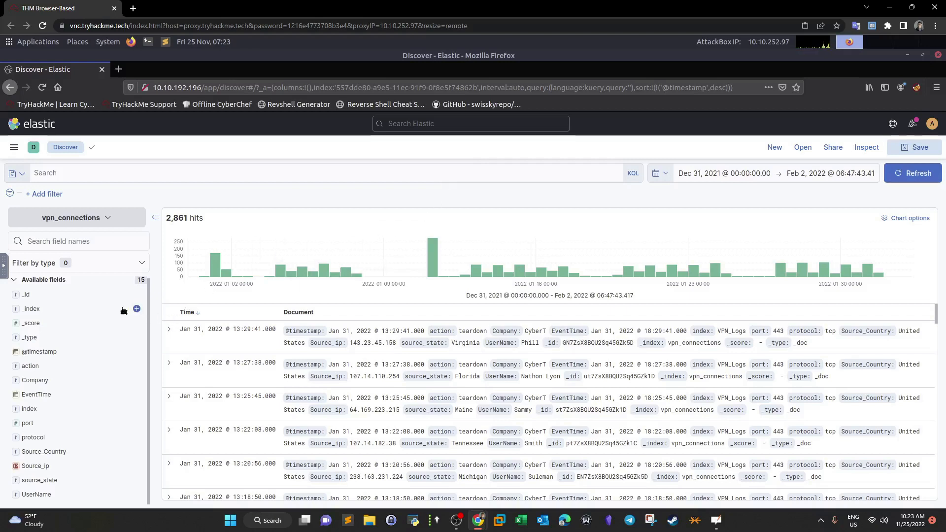
pyautogui.click(45, 495)
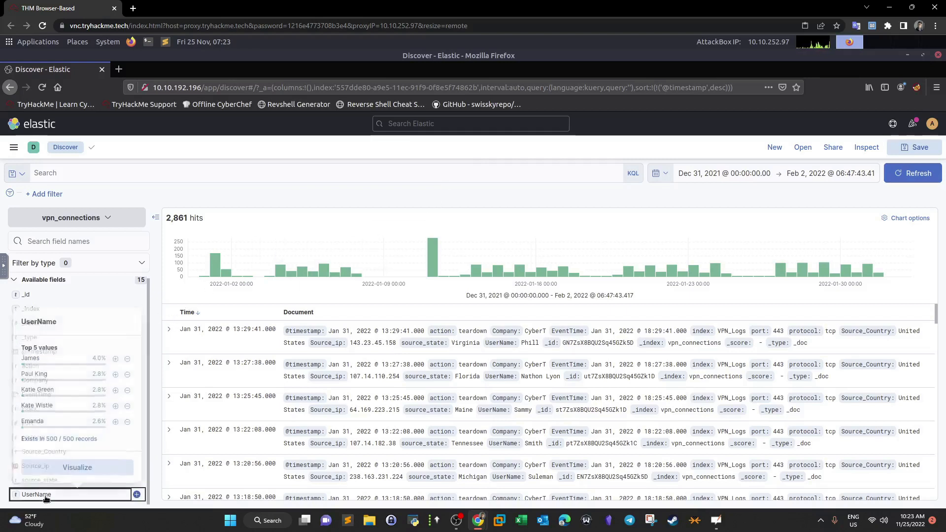
pyautogui.click(75, 469)
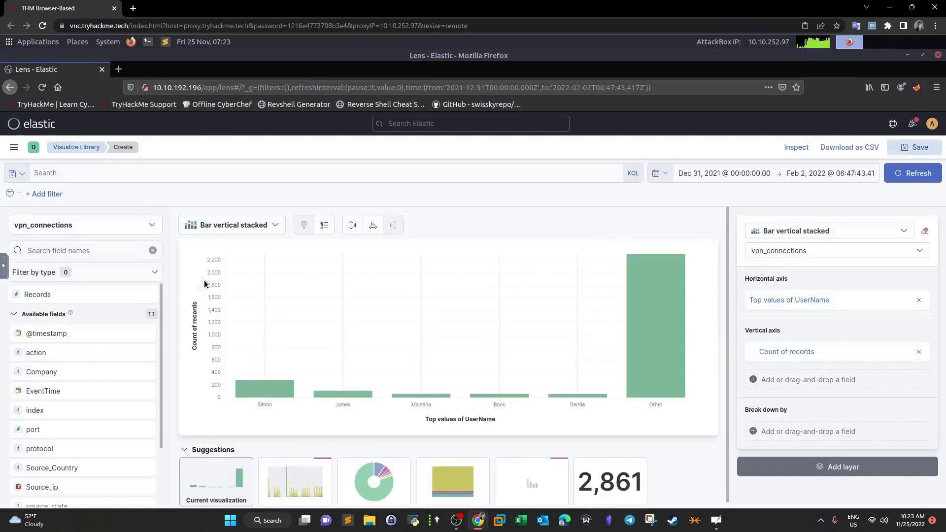
# Look through the available visualization types for the UserName chart, keeping Bar vertical stacked
pyautogui.click(250, 225)
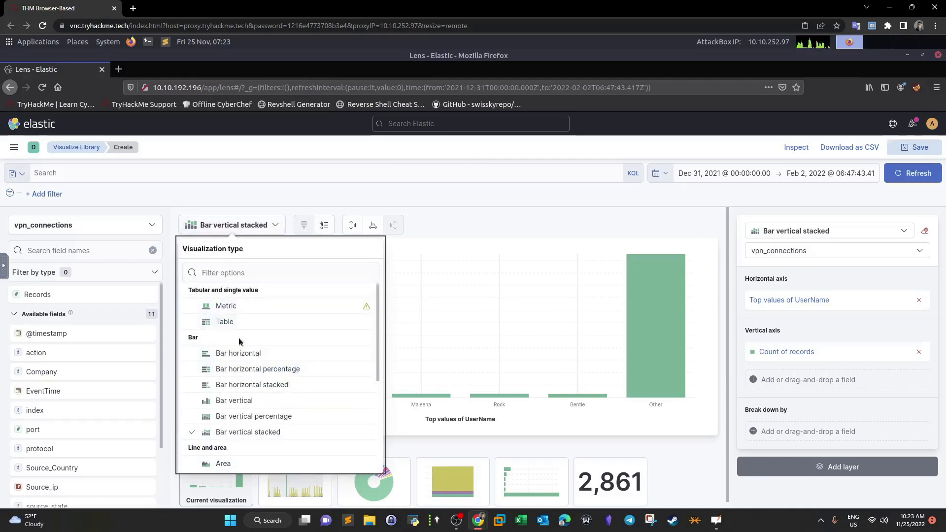
pyautogui.scroll(-2, 241, 343)
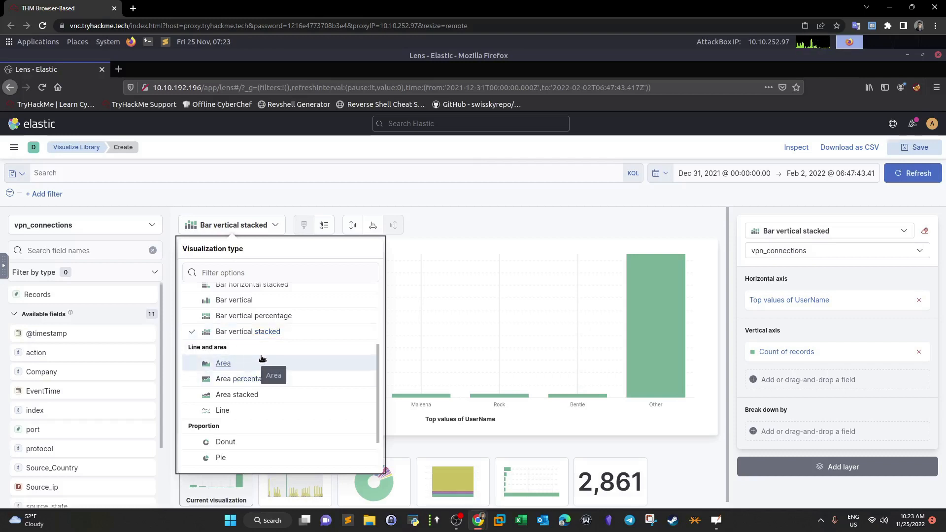
pyautogui.scroll(2, 261, 358)
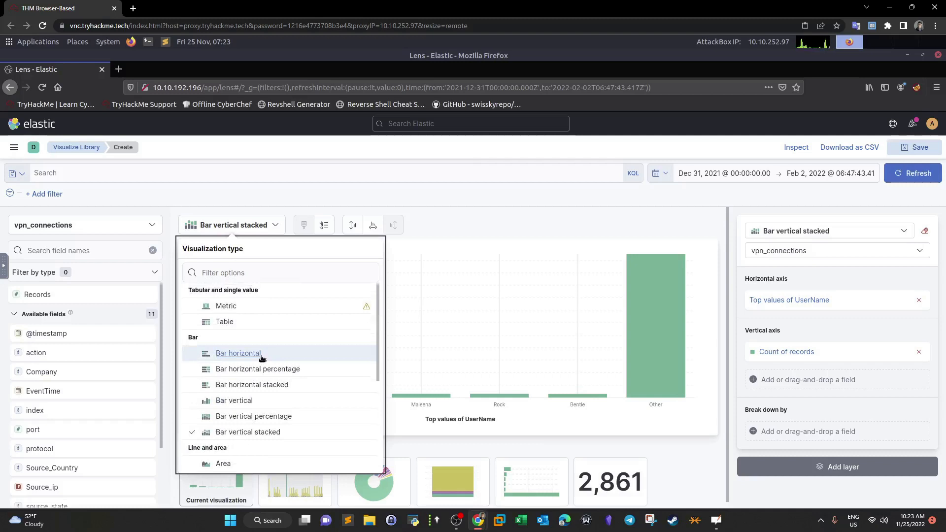
pyautogui.click(297, 200)
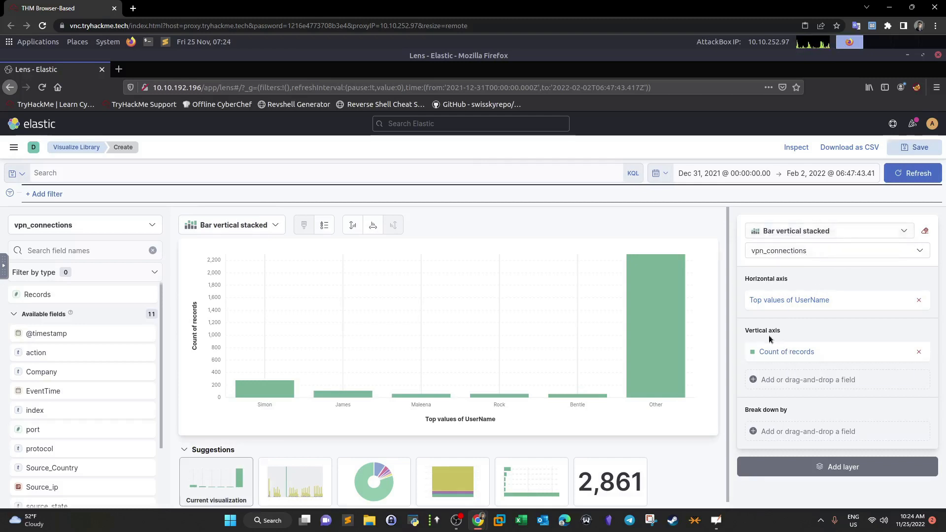
# Set the number of top UserName values on the chart's horizontal axis to 10
pyautogui.moveTo(670, 288)
pyautogui.click(802, 300)
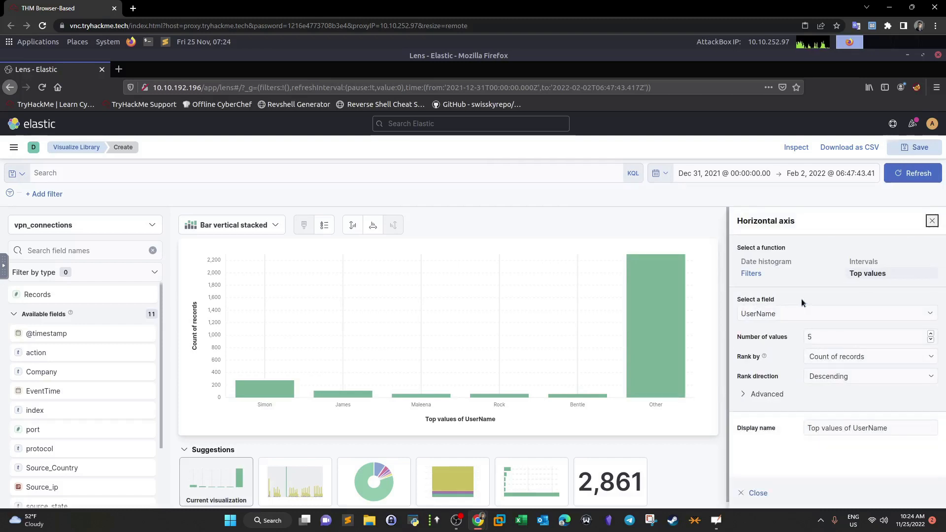
pyautogui.click(932, 221)
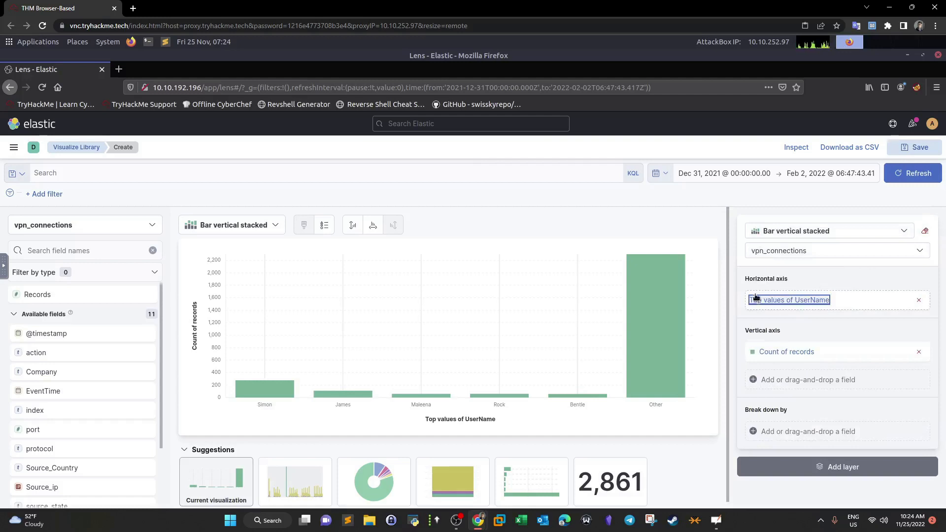
pyautogui.click(784, 300)
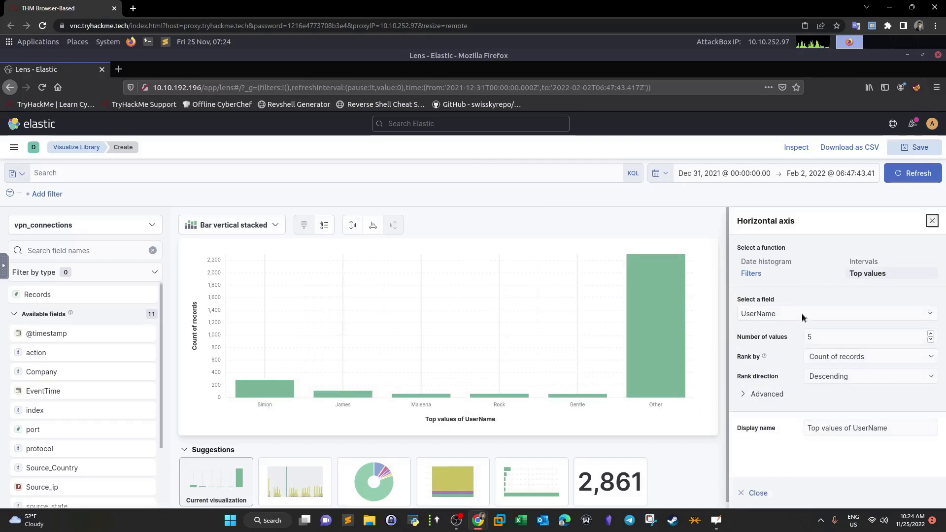
pyautogui.click(815, 339)
pyautogui.press('BackSpace')
pyautogui.write('10')
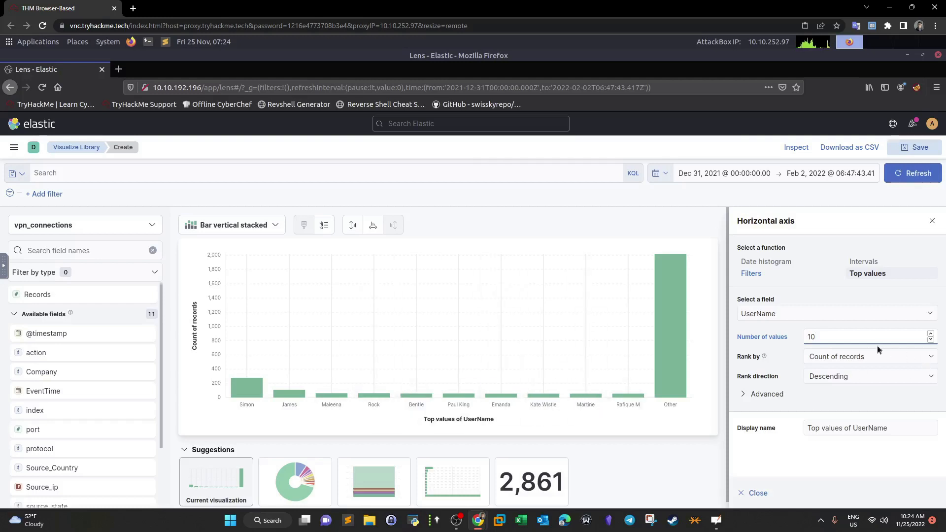
# Review the horizontal axis ranking options, keeping Count of records in Descending direction
pyautogui.click(844, 359)
pyautogui.click(843, 358)
pyautogui.click(844, 356)
pyautogui.click(843, 356)
pyautogui.click(844, 357)
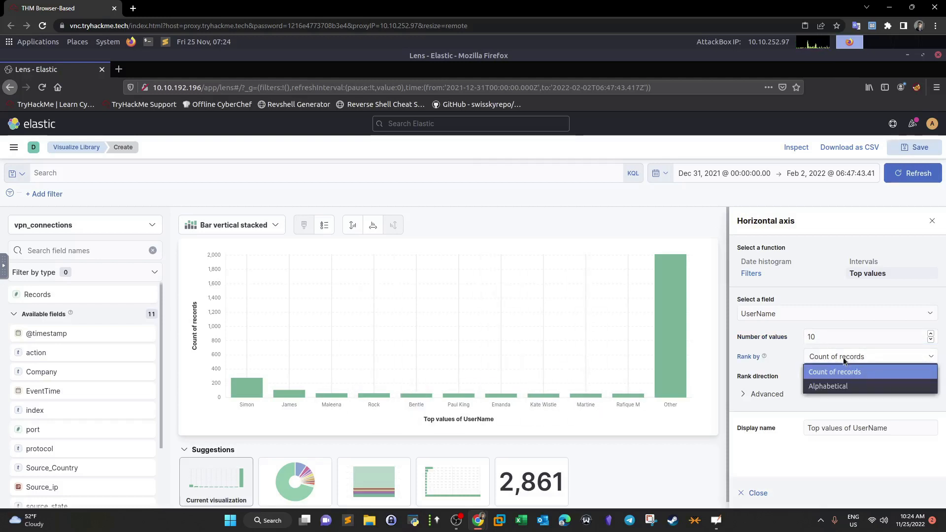
pyautogui.click(836, 377)
pyautogui.click(836, 377)
pyautogui.click(835, 377)
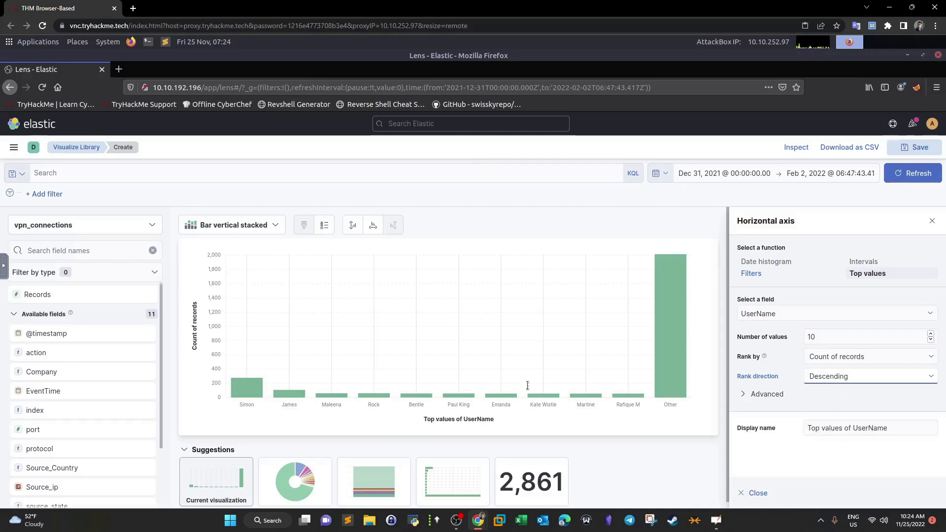
# Review the vertical axis function and field options, keeping Count of Records, and inspect the record counts of individual bars
pyautogui.click(754, 492)
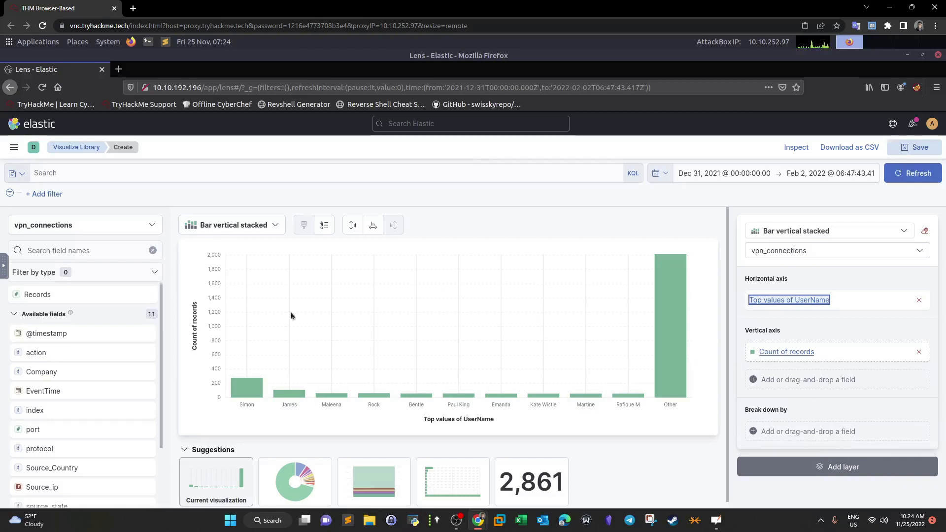
pyautogui.moveTo(350, 349)
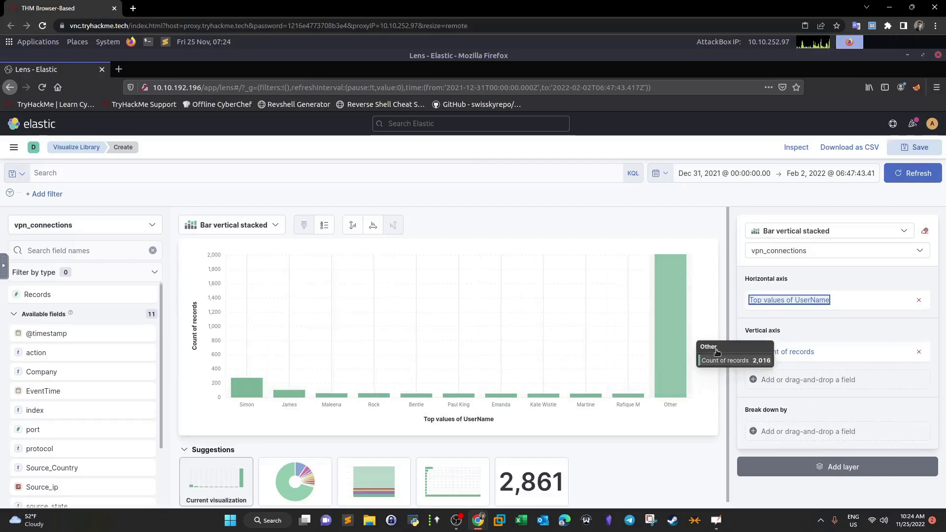
pyautogui.click(768, 353)
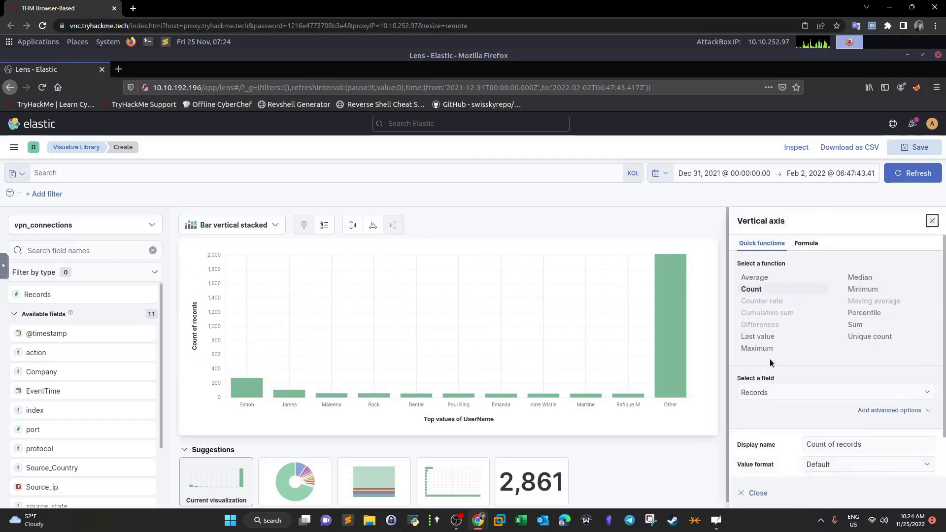
pyautogui.click(788, 393)
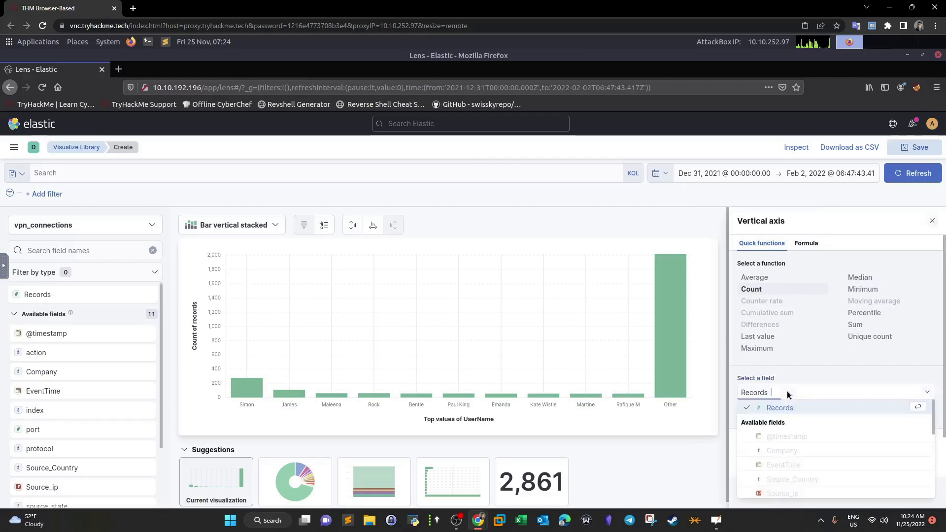
pyautogui.click(932, 221)
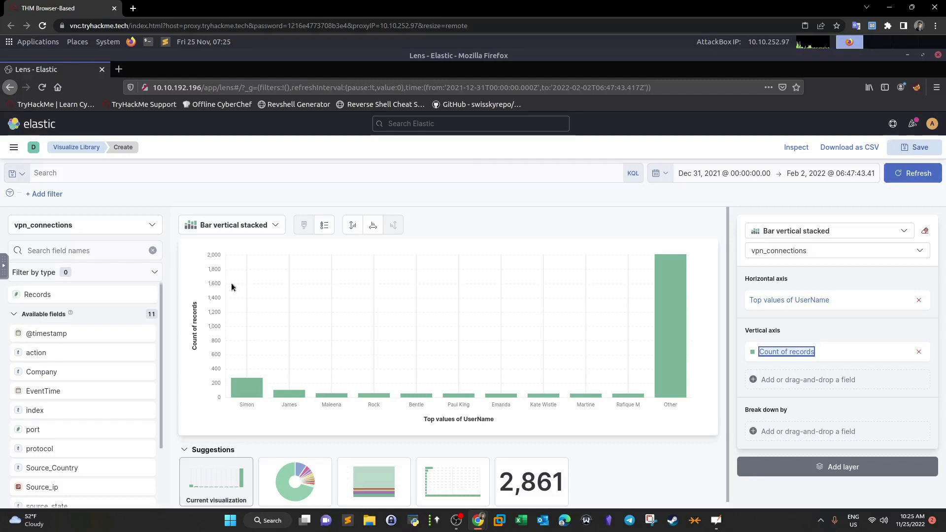
pyautogui.moveTo(590, 319)
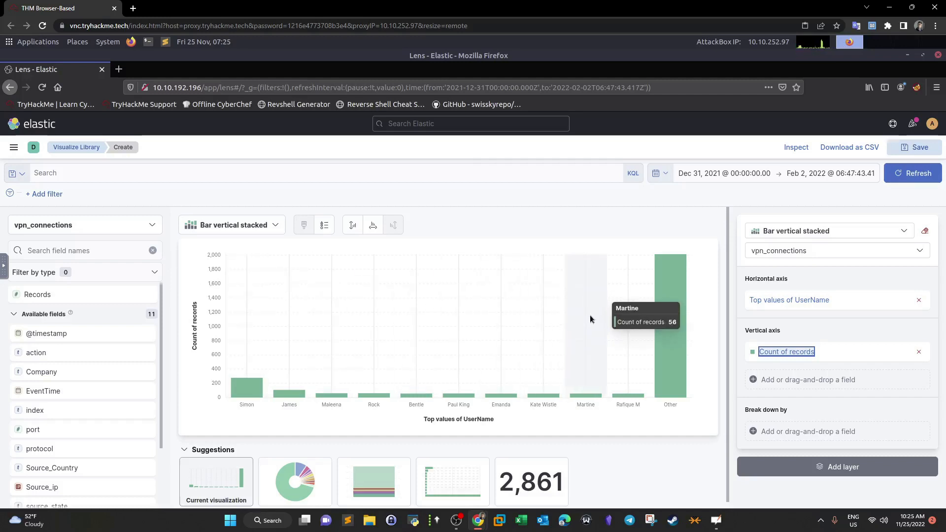
pyautogui.moveTo(459, 331)
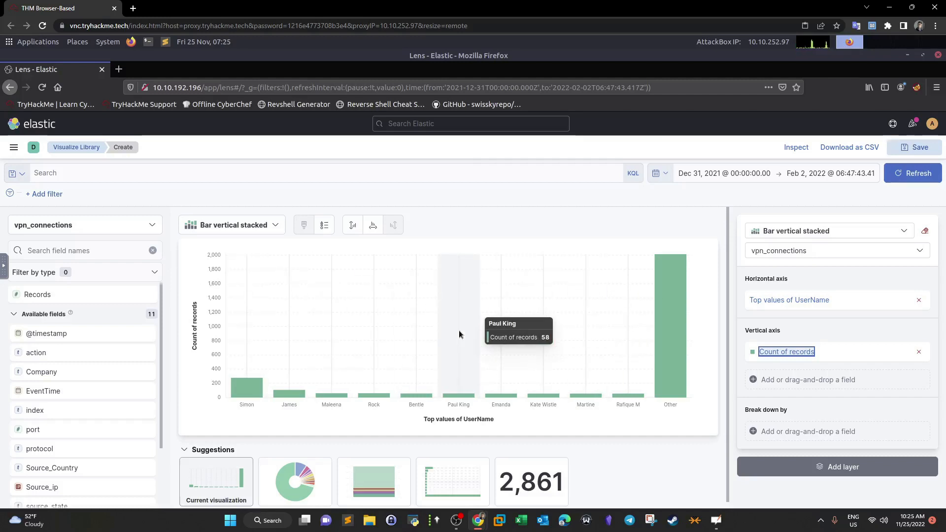
pyautogui.moveTo(487, 380)
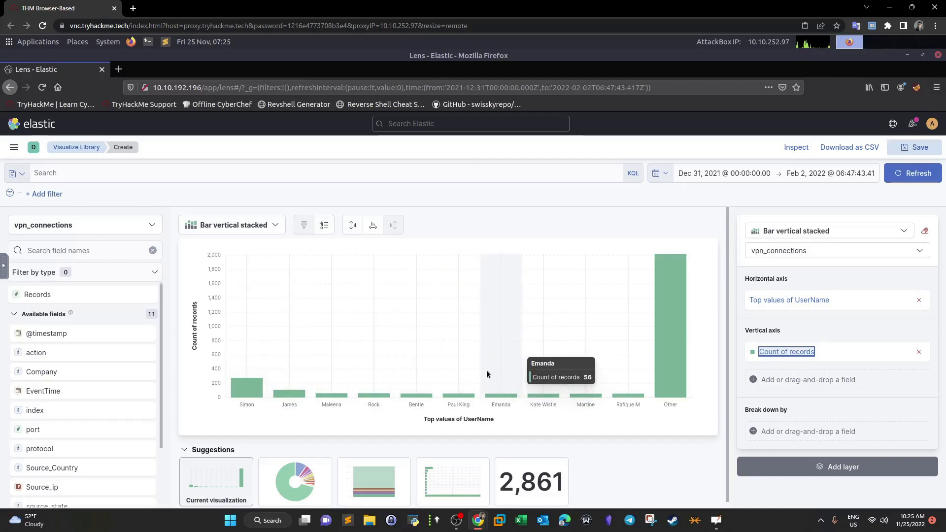
# Change the visualization type to Table and set its number of top UserName row values to 15
pyautogui.click(261, 230)
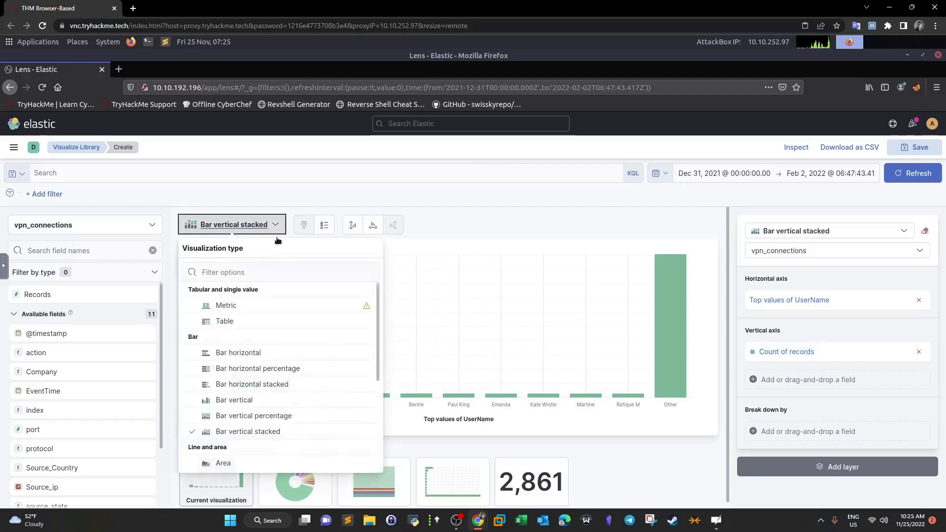
pyautogui.click(224, 323)
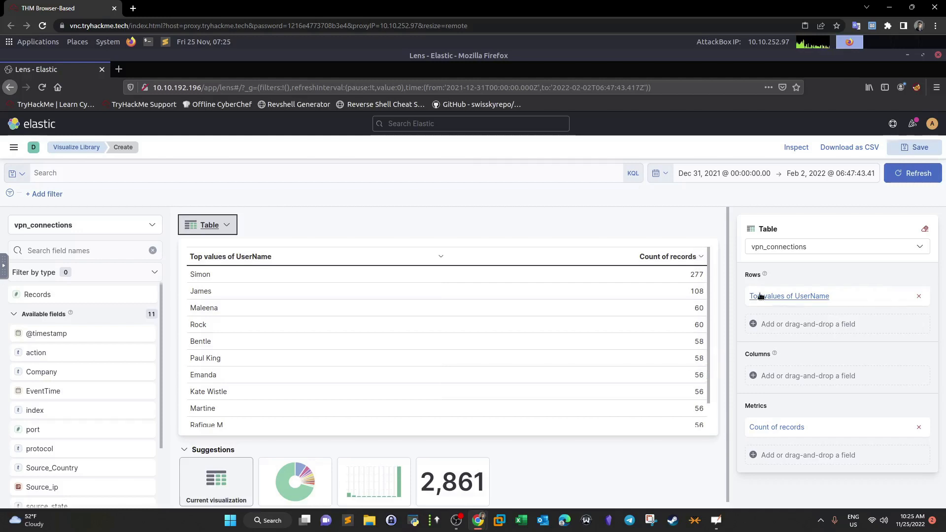
pyautogui.click(799, 296)
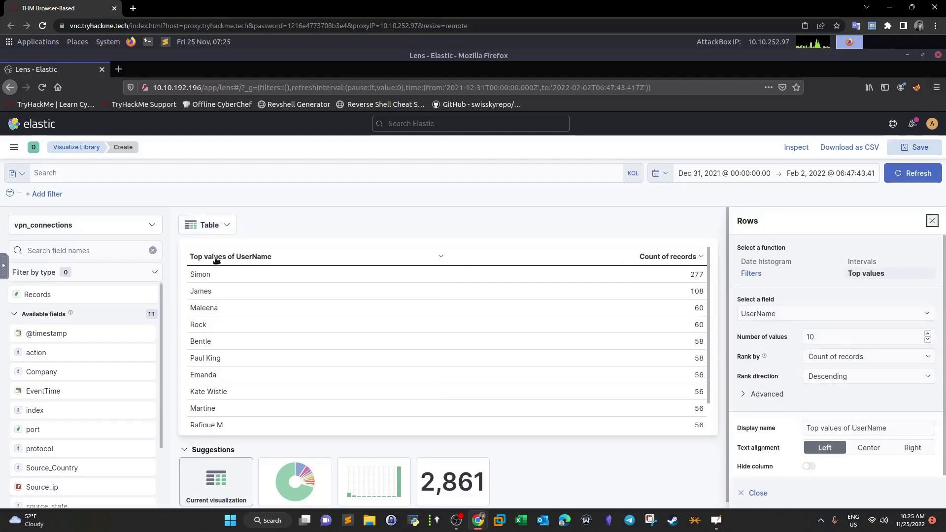
pyautogui.click(836, 337)
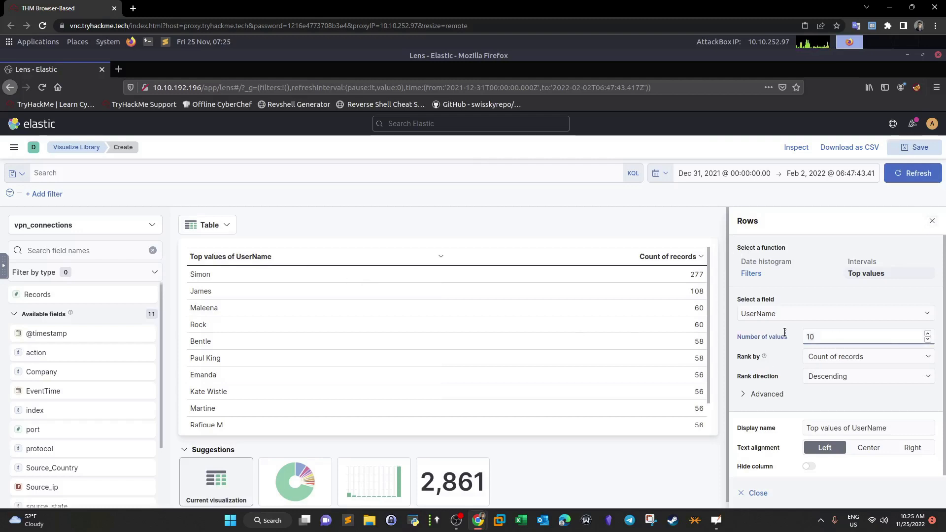
pyautogui.write('5')
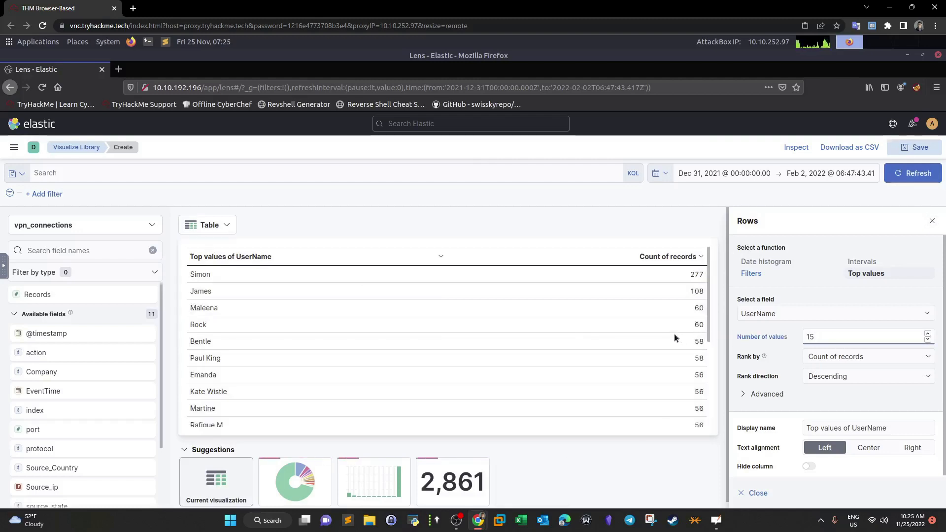
pyautogui.scroll(-3, 675, 340)
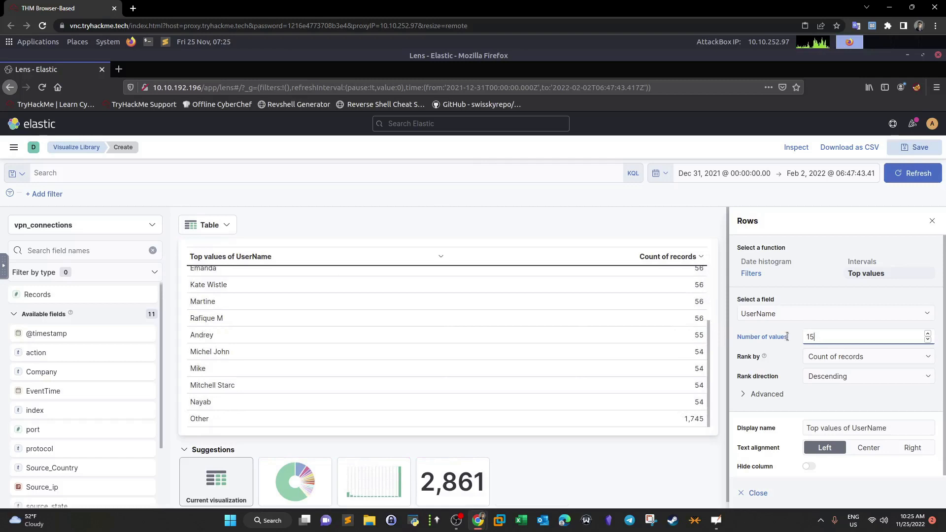
# Set the table's number of top UserName values to 20 and close the row settings
pyautogui.press('BackSpace')
pyautogui.press('BackSpace')
pyautogui.write('20')
pyautogui.scroll(-1, 573, 342)
pyautogui.scroll(-3, 572, 342)
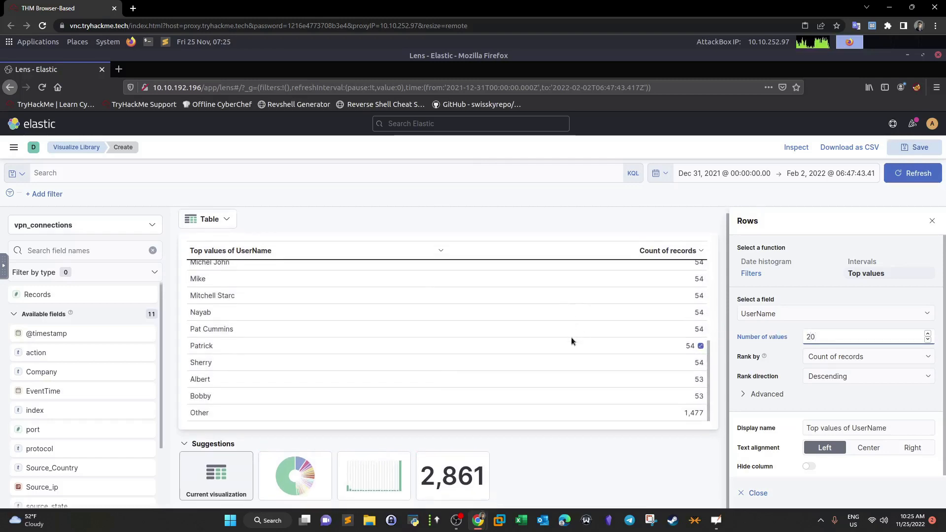
pyautogui.click(756, 493)
pyautogui.scroll(5, 683, 397)
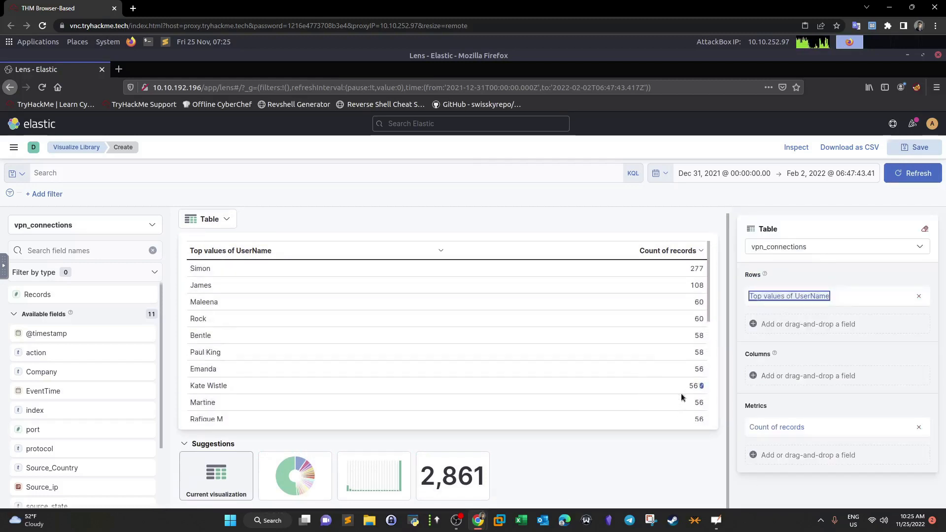
# Start saving the table visualization with the title Failed_Attempts_Usernames
pyautogui.click(915, 147)
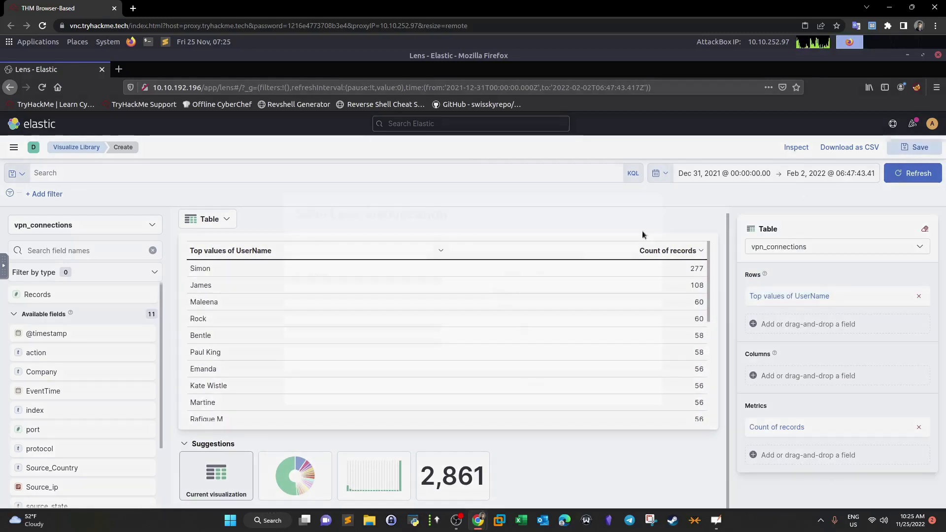
pyautogui.write('User')
pyautogui.hotkey('ctrl', 'a')
pyautogui.write('Filed')
pyautogui.press('BackSpace')
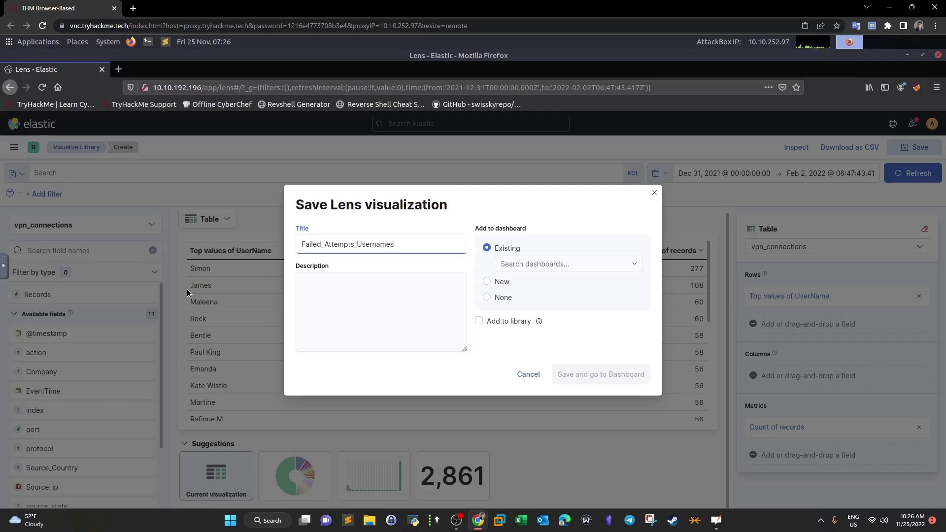
# Save the visualization to a new dashboard and also add it to the library
pyautogui.click(533, 268)
pyautogui.click(569, 238)
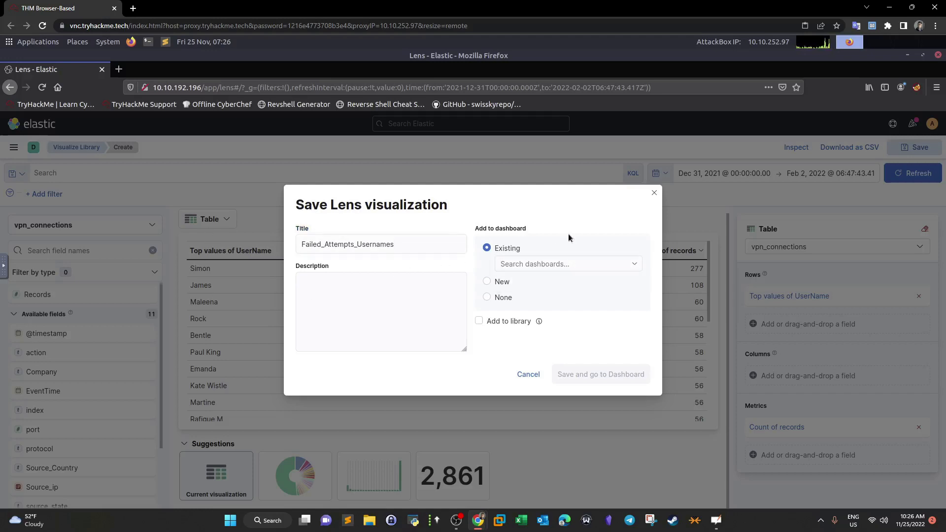
pyautogui.click(487, 281)
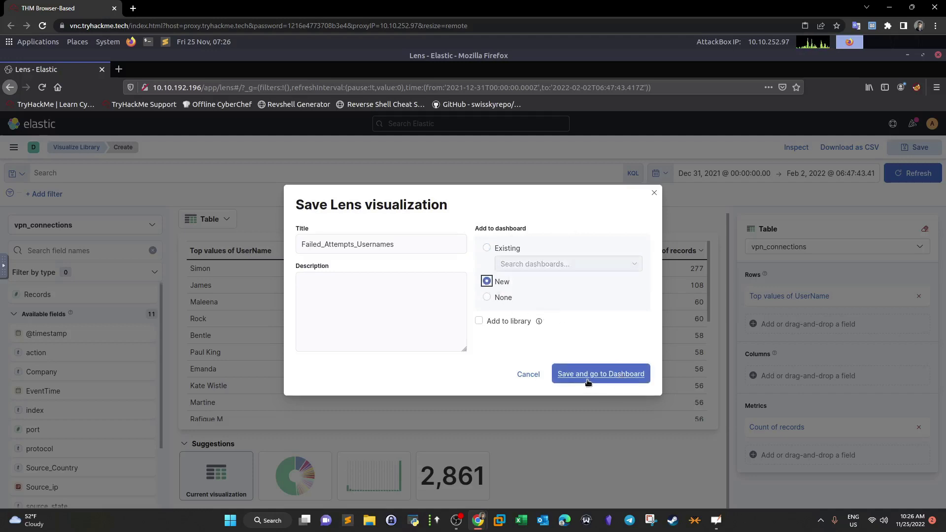
pyautogui.click(479, 321)
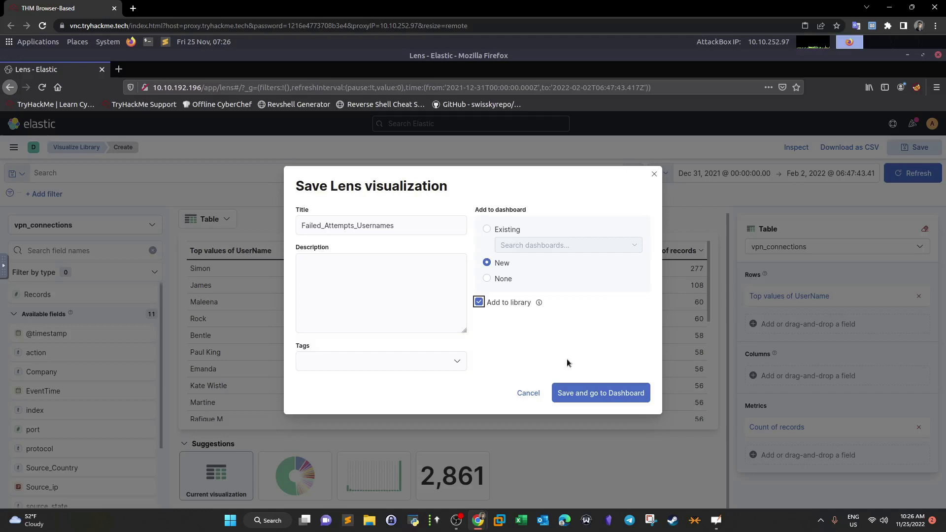
pyautogui.click(575, 392)
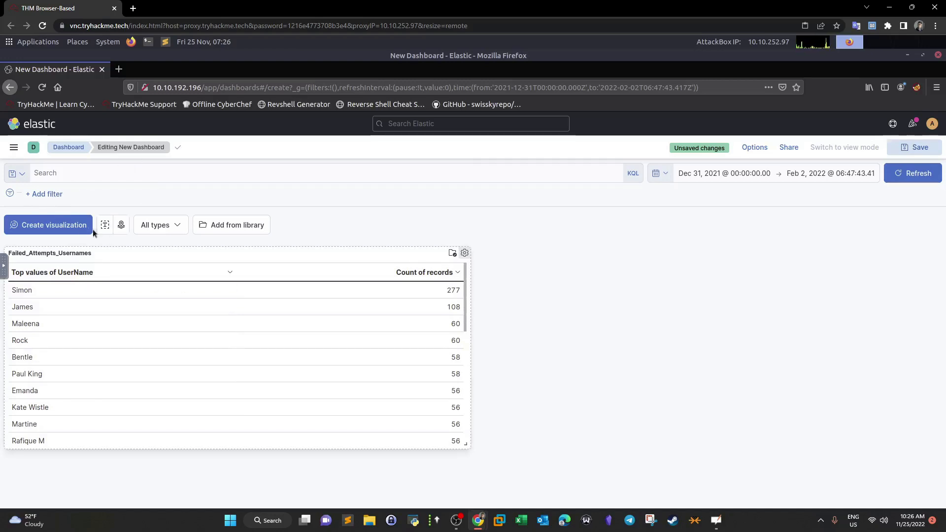
# Leave the unsaved dashboard for Discover and check the list of saved searches
pyautogui.click(13, 147)
pyautogui.click(23, 235)
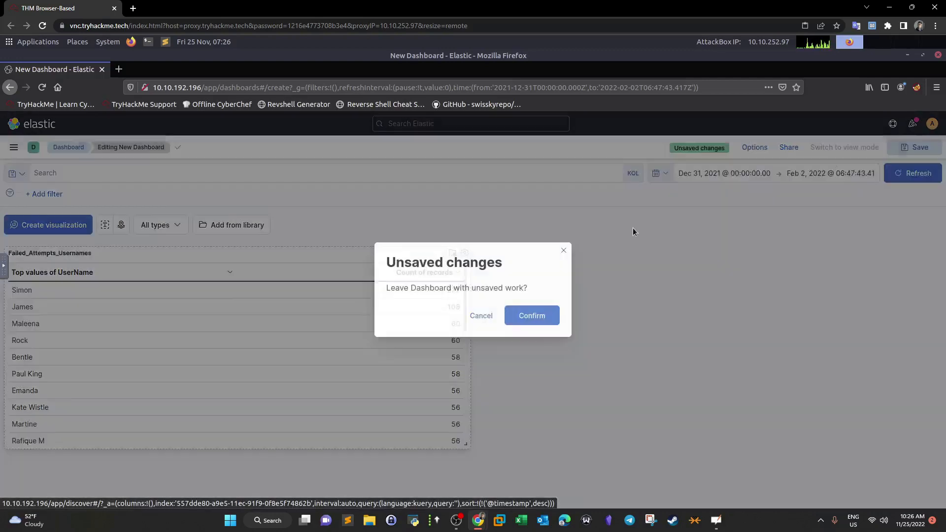
pyautogui.click(532, 317)
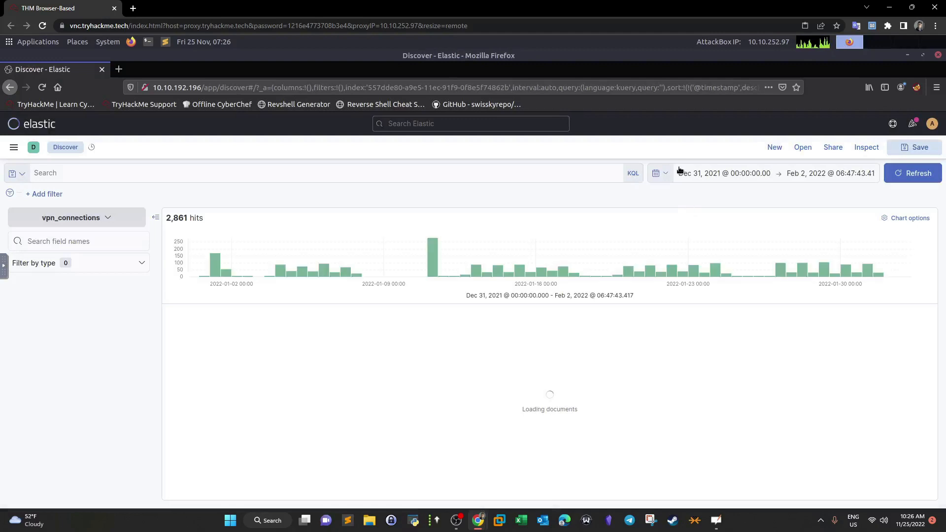
pyautogui.click(802, 149)
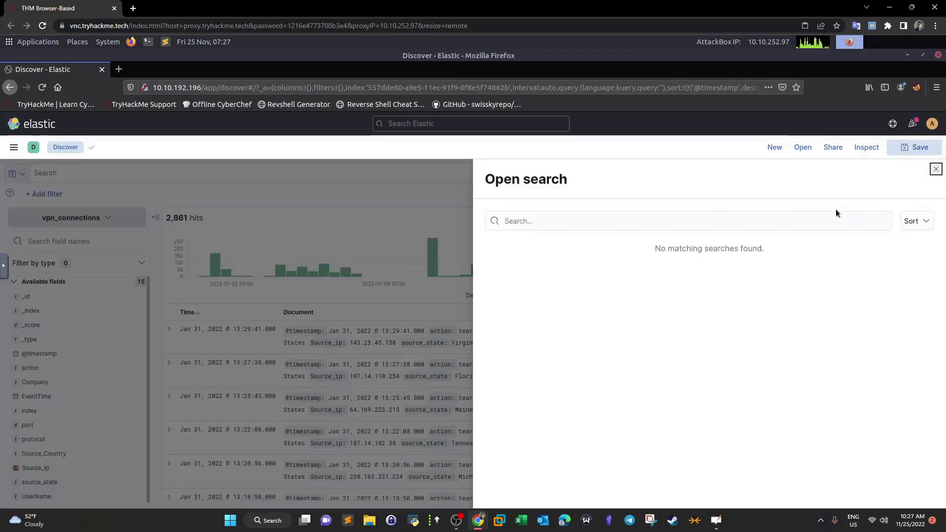
pyautogui.click(936, 170)
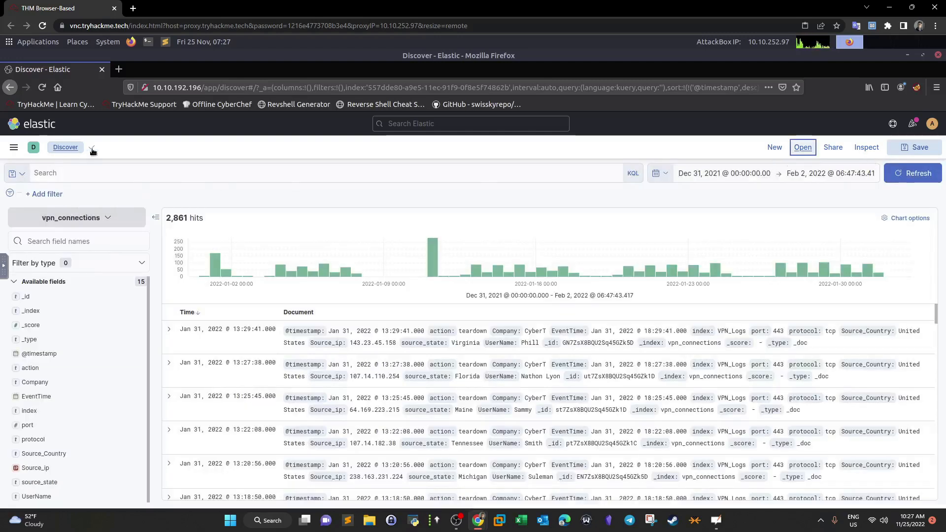
# Open the Failed_Attempts_Usernames visualization from the Visualize Library
pyautogui.click(14, 147)
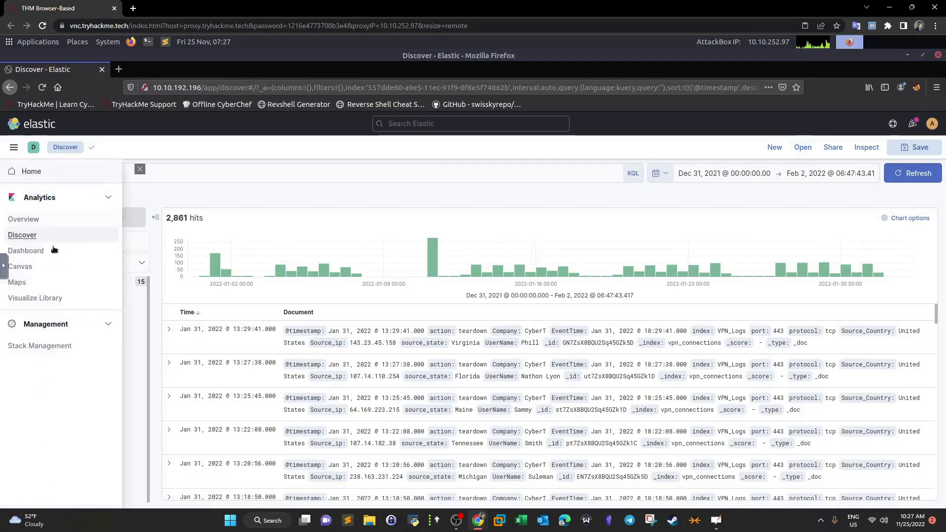
pyautogui.click(35, 298)
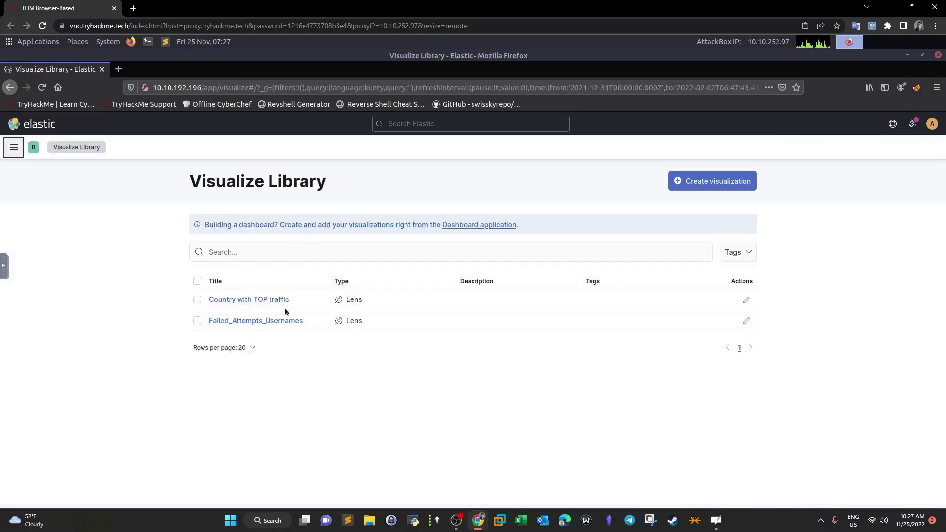
pyautogui.click(265, 321)
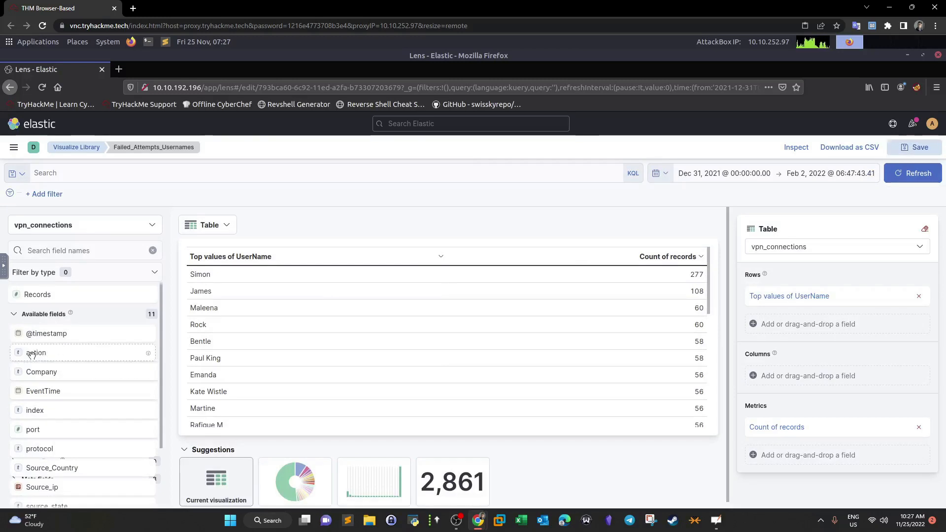
# Add the action field to the table as a second row grouping and look through the resulting rows
pyautogui.moveTo(31, 354); pyautogui.dragTo(296, 333)
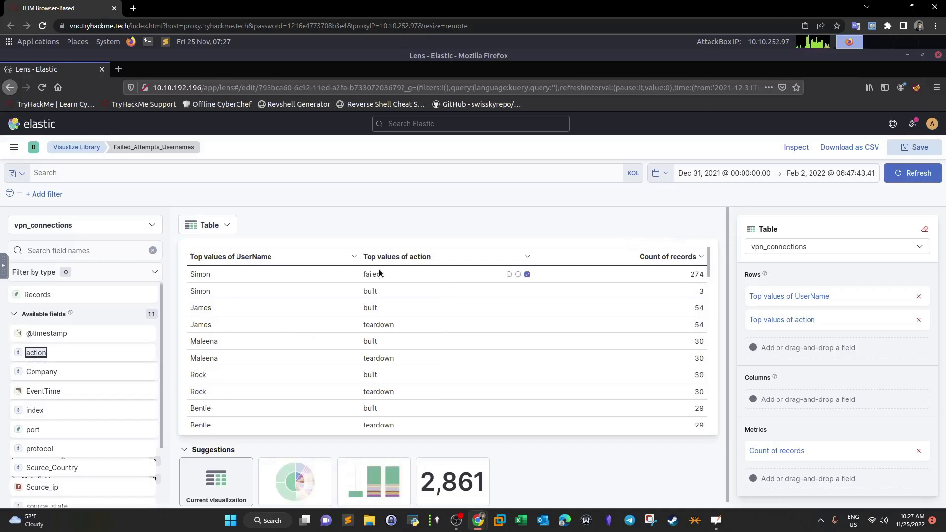
pyautogui.scroll(-3, 383, 351)
pyautogui.scroll(-5, 383, 350)
pyautogui.scroll(4, 383, 348)
pyautogui.scroll(4, 384, 347)
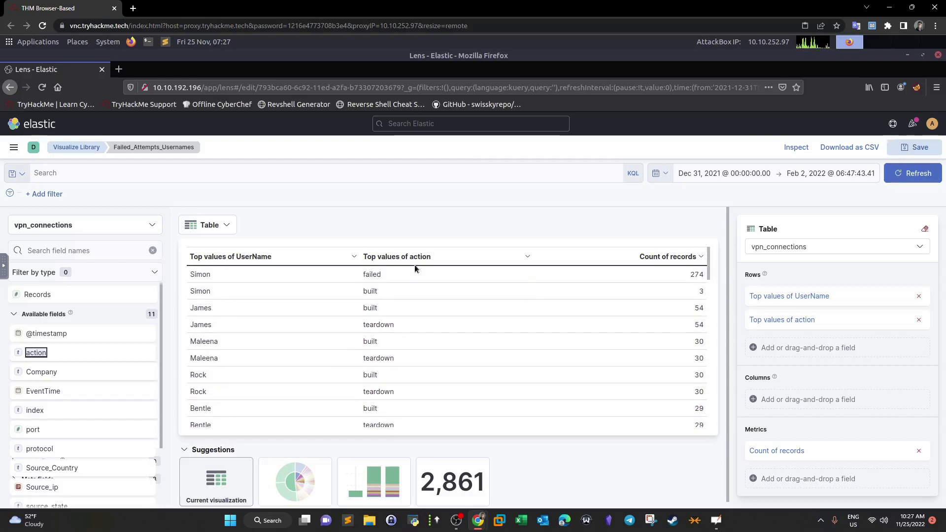
# Change the table's action row grouping to the Filters function with the action : * filter labelled "failed"
pyautogui.click(783, 319)
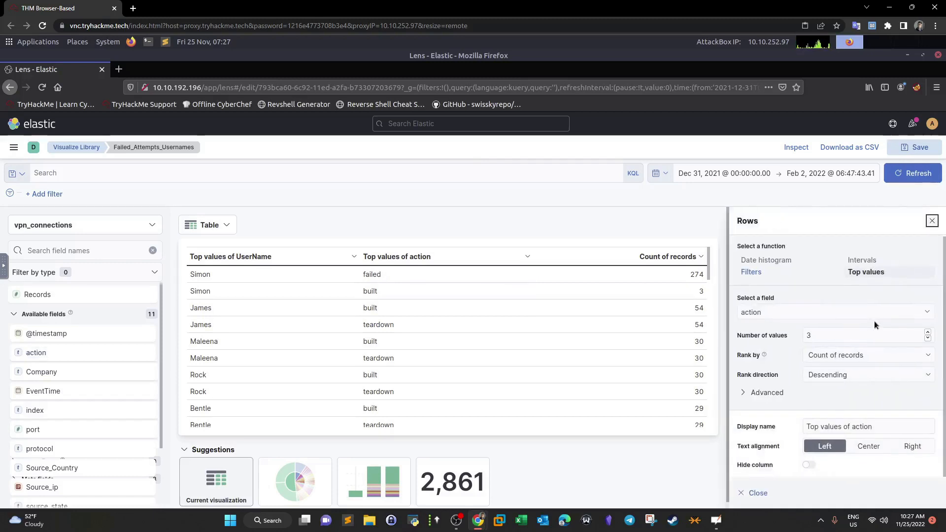
pyautogui.click(751, 272)
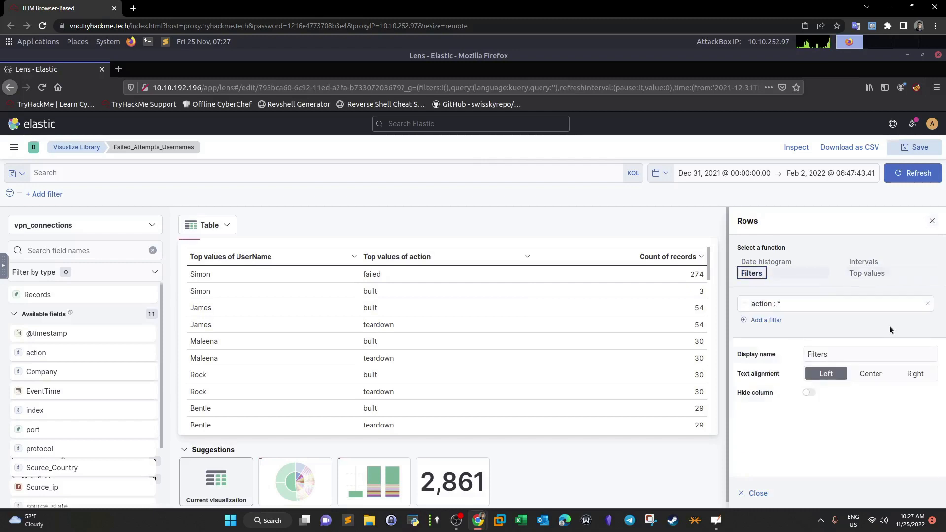
pyautogui.click(817, 303)
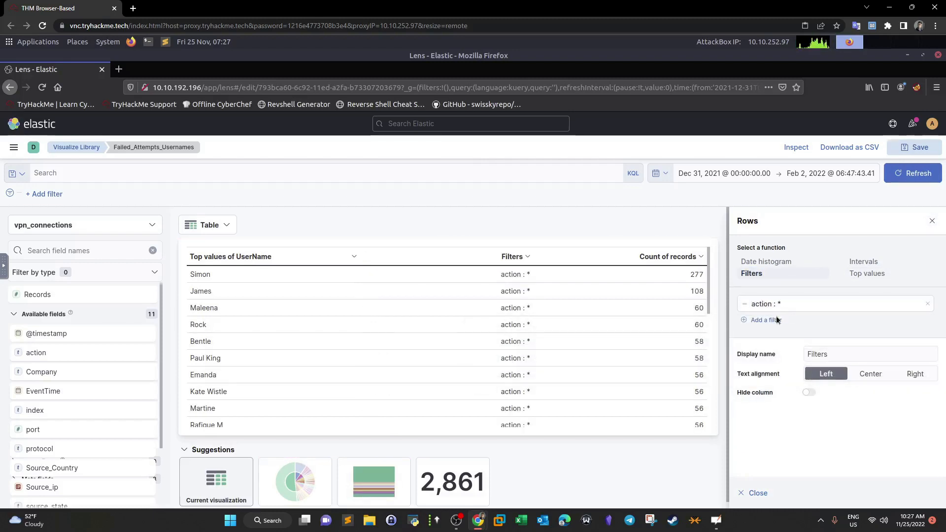
pyautogui.click(817, 309)
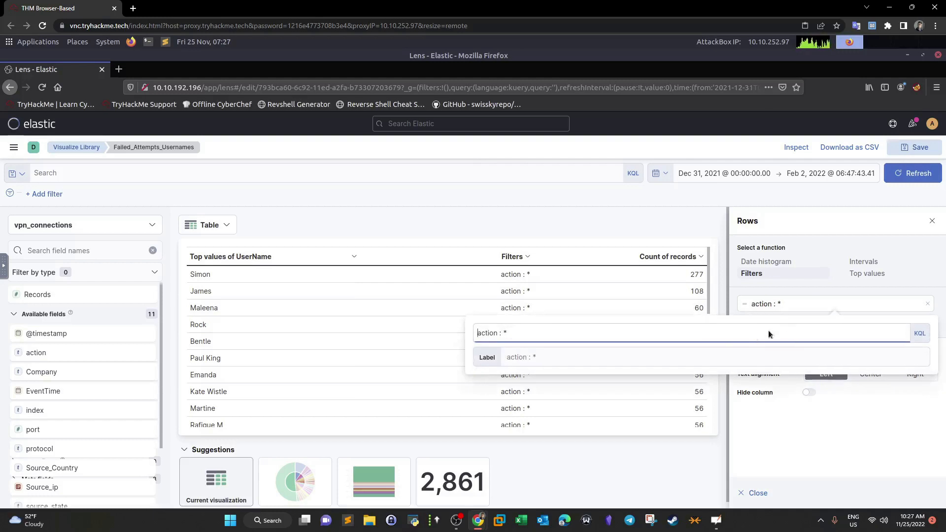
pyautogui.click(542, 358)
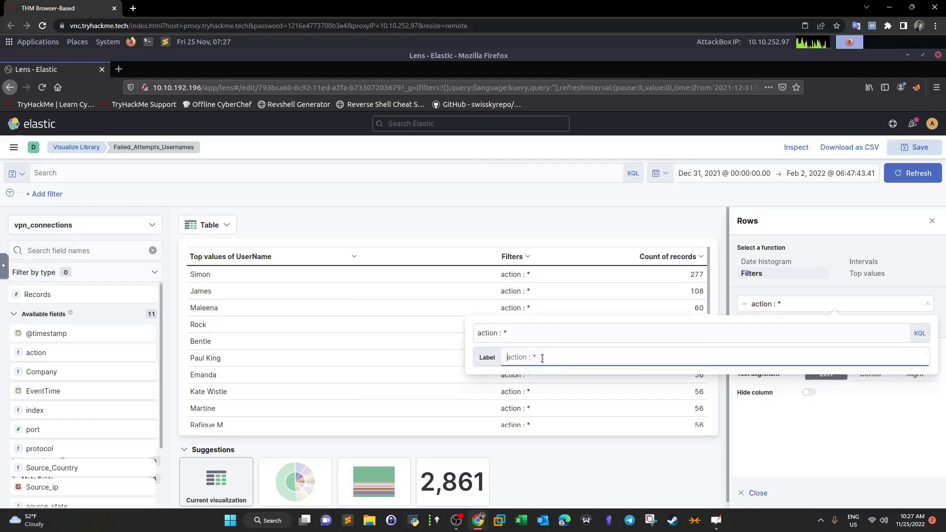
pyautogui.write('failed')
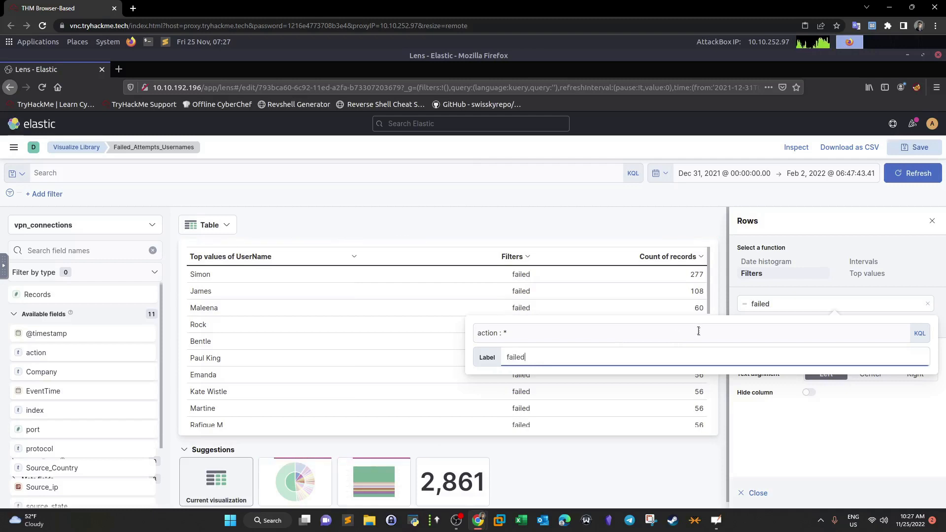
pyautogui.click(888, 415)
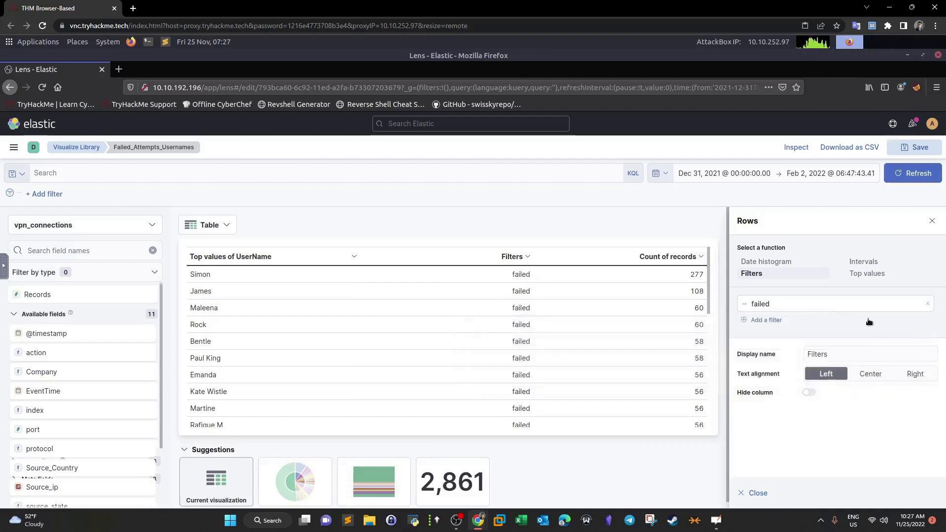
pyautogui.click(761, 494)
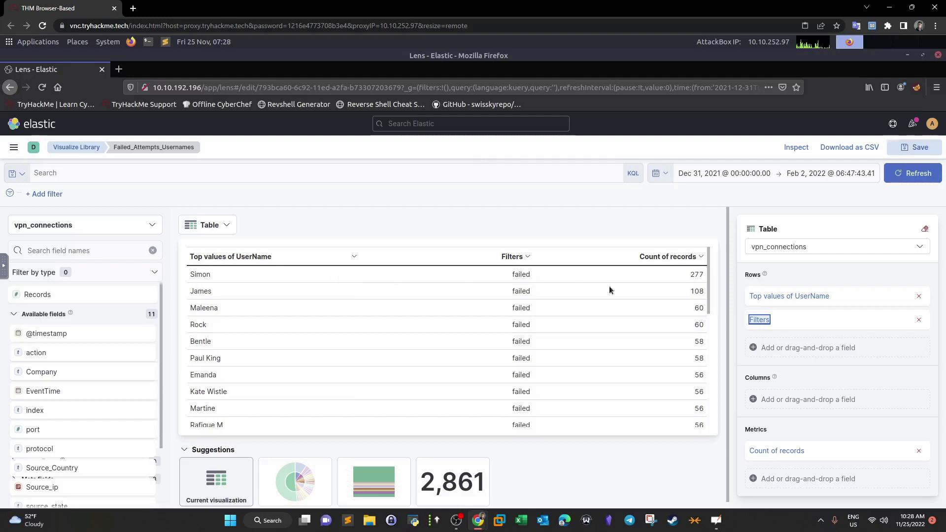
# Set the UserName row grouping's number of values to 100 and look through the full list of usernames and record counts
pyautogui.click(693, 274)
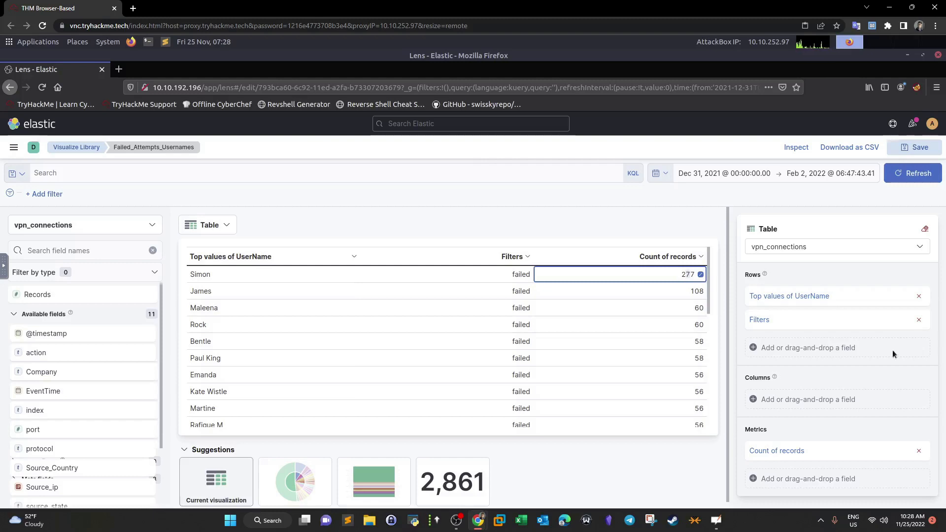
pyautogui.moveTo(710, 299); pyautogui.dragTo(717, 261)
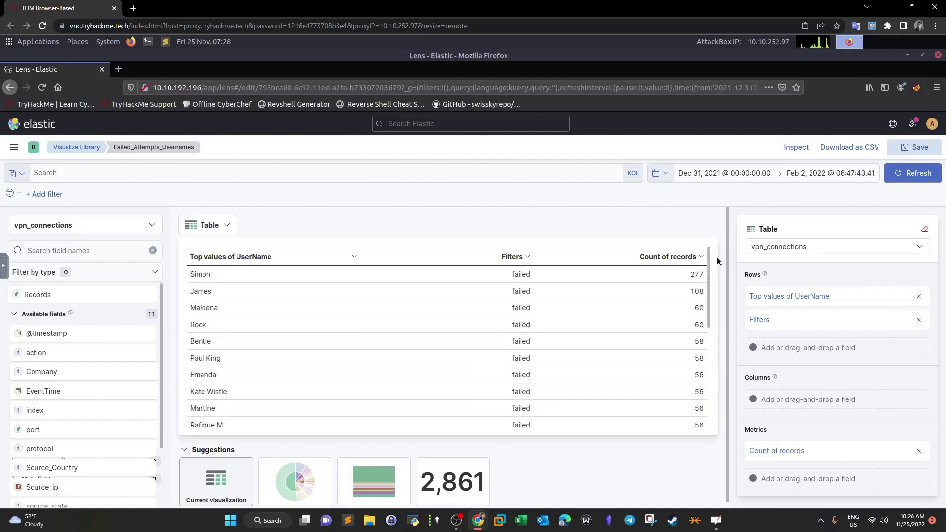
pyautogui.click(797, 296)
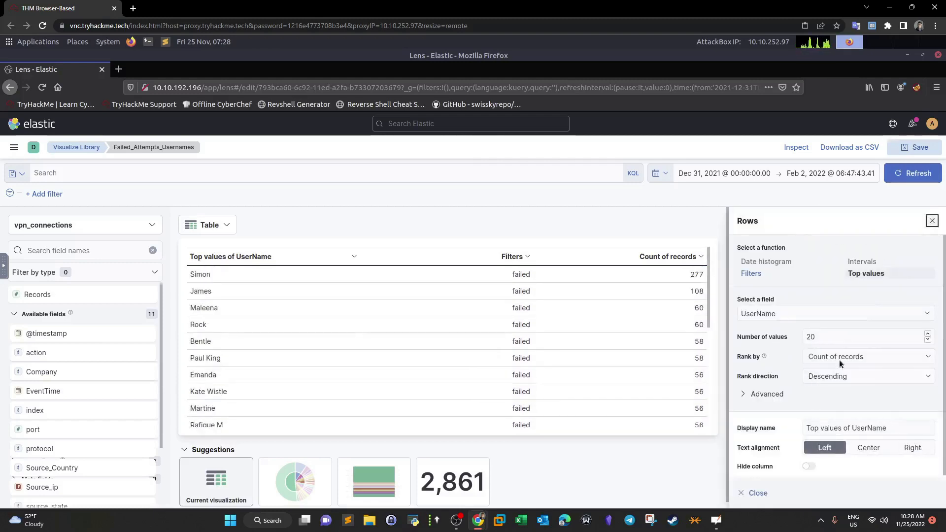
pyautogui.click(866, 376)
pyautogui.click(845, 407)
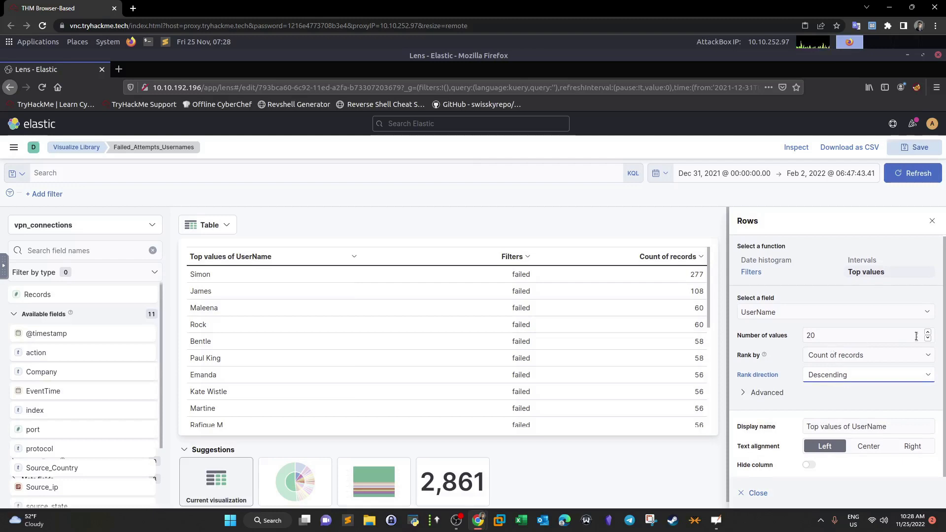
pyautogui.click(866, 334)
pyautogui.press('BackSpace')
pyautogui.press('BackSpace')
pyautogui.write('100')
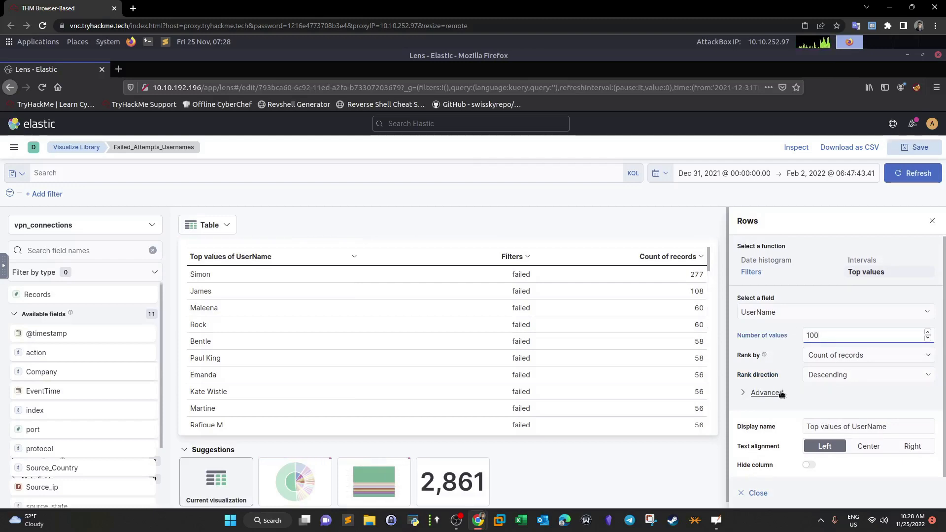
pyautogui.moveTo(710, 255); pyautogui.dragTo(715, 424)
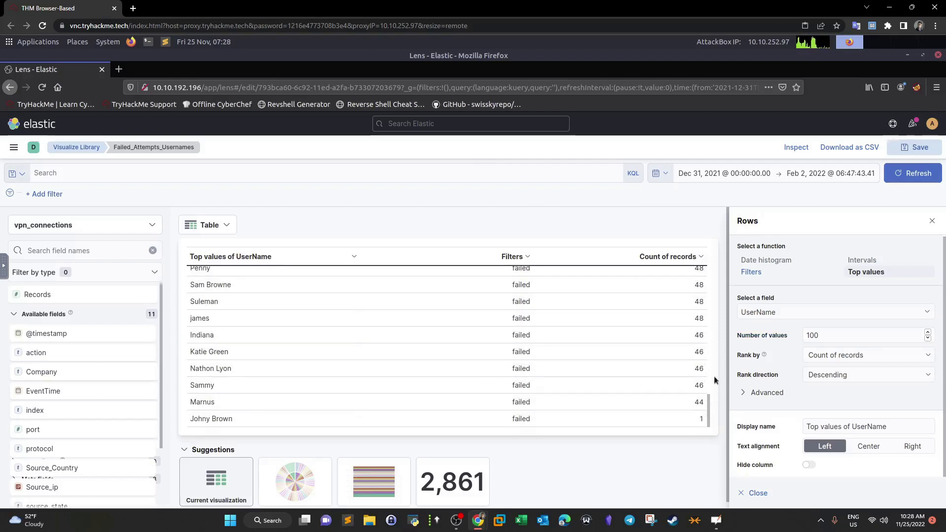
pyautogui.moveTo(714, 424); pyautogui.dragTo(721, 241)
pyautogui.click(720, 241)
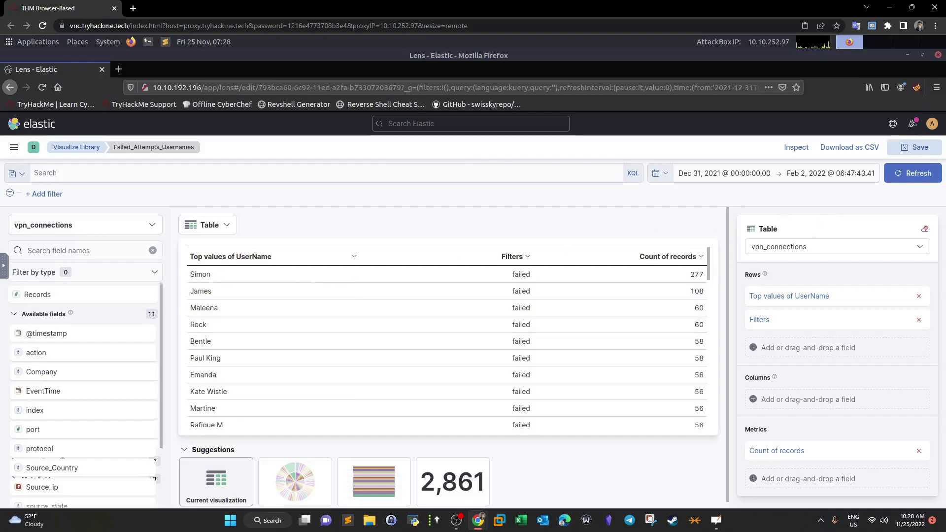
# Switch to the TryHackMe room and submit the table's top-ranked username as the user with the greatest number of failed attempts
pyautogui.hotkey('alt', 'Tab')
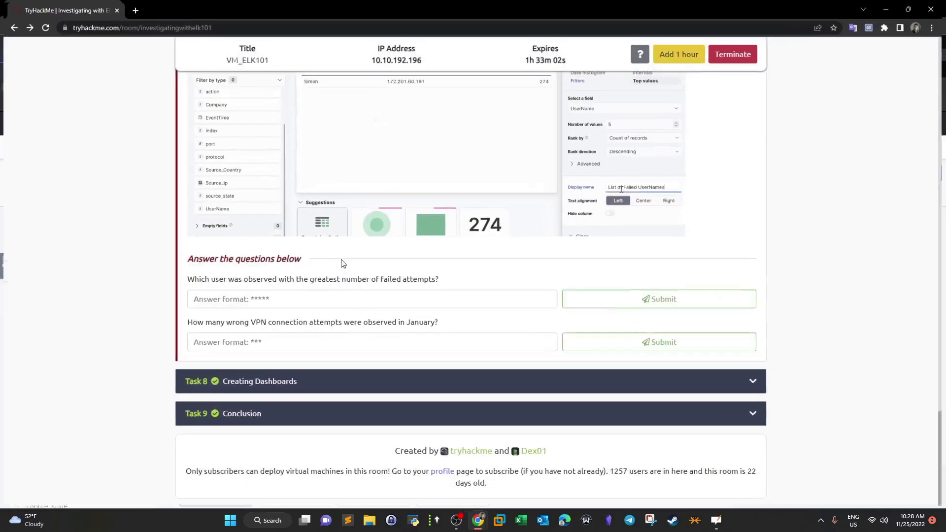
pyautogui.click(272, 294)
pyautogui.write('simon')
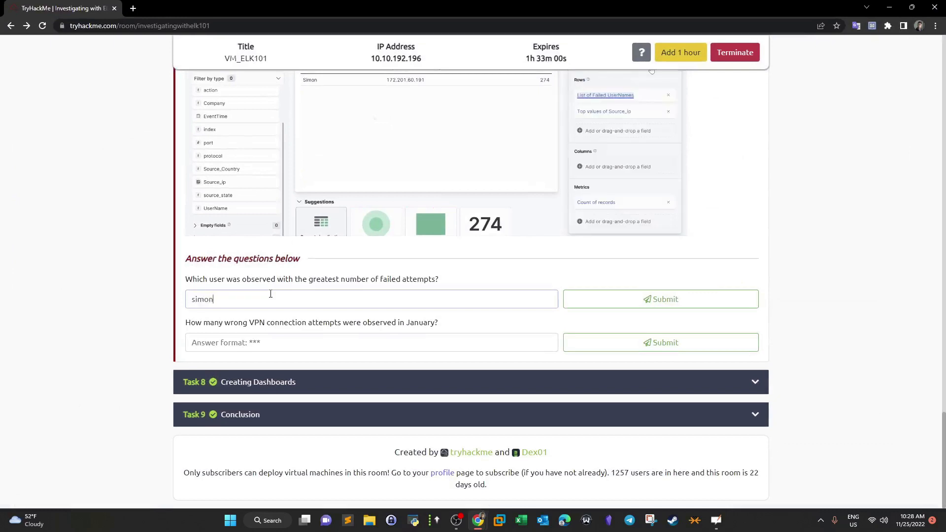
pyautogui.click(575, 296)
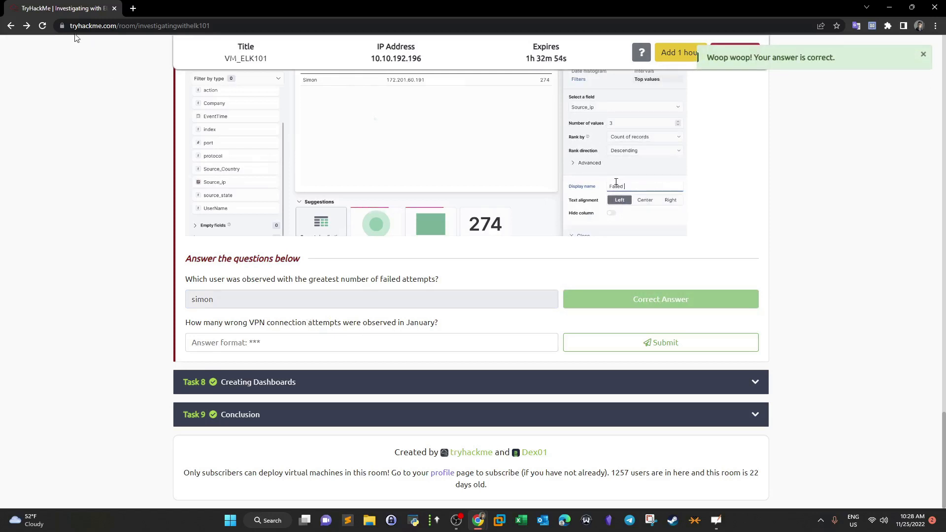
# Switch back to Kibana and set the time range's absolute start date to Jan 1, 2022 @ 00:00
pyautogui.hotkey('alt', 'Tab')
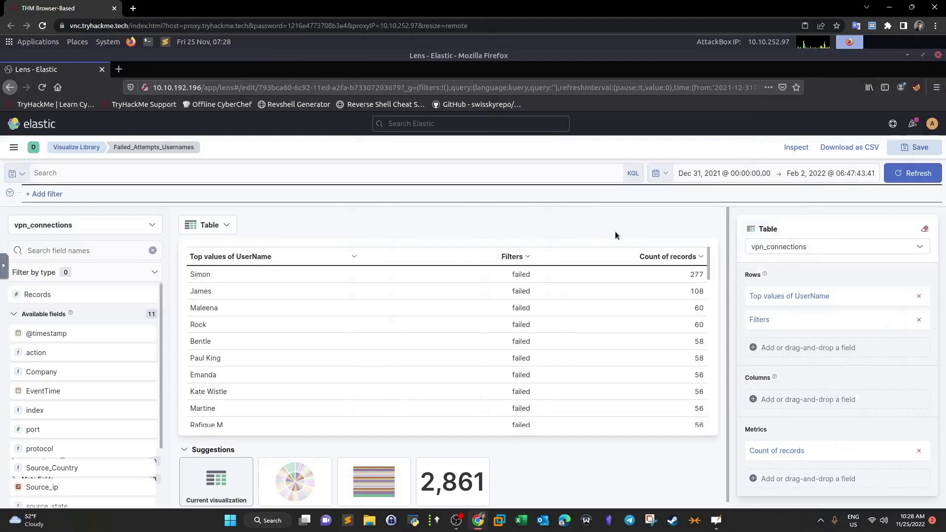
pyautogui.click(708, 177)
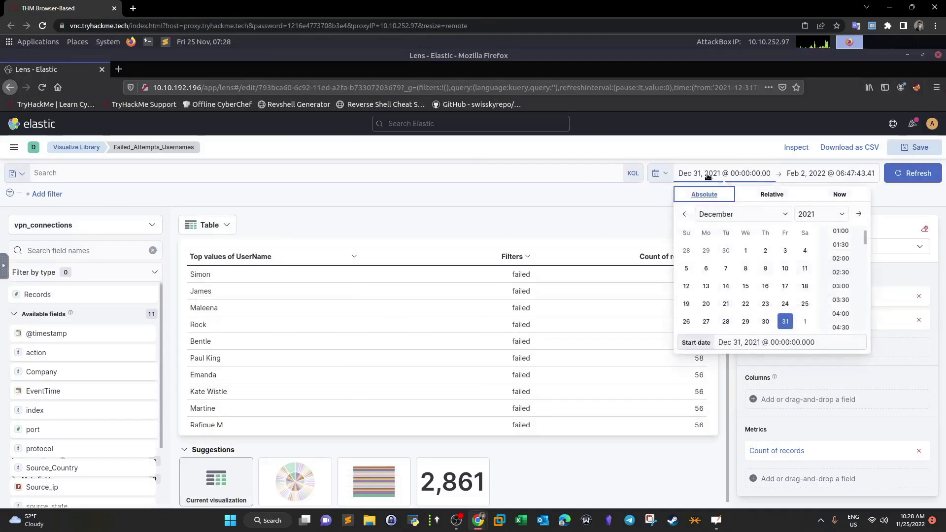
pyautogui.click(799, 217)
pyautogui.scroll(-2, 813, 296)
pyautogui.click(811, 296)
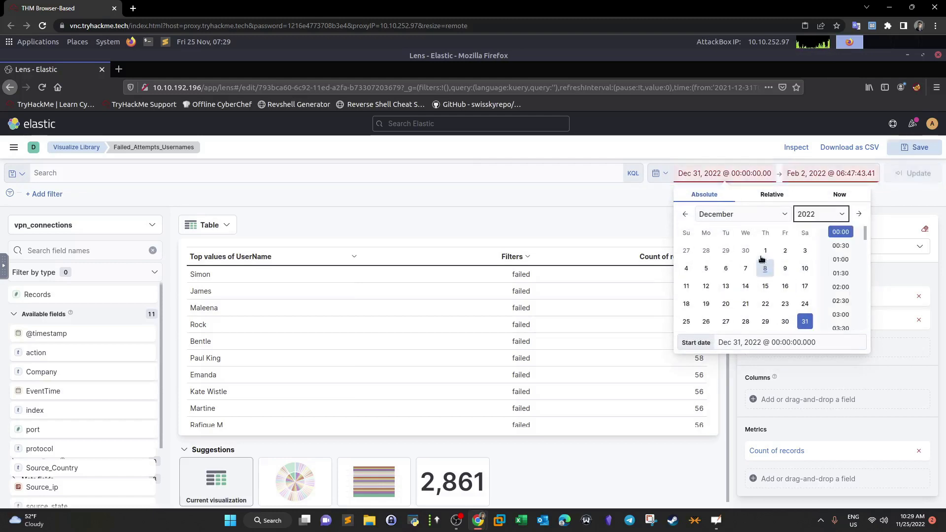
pyautogui.click(762, 217)
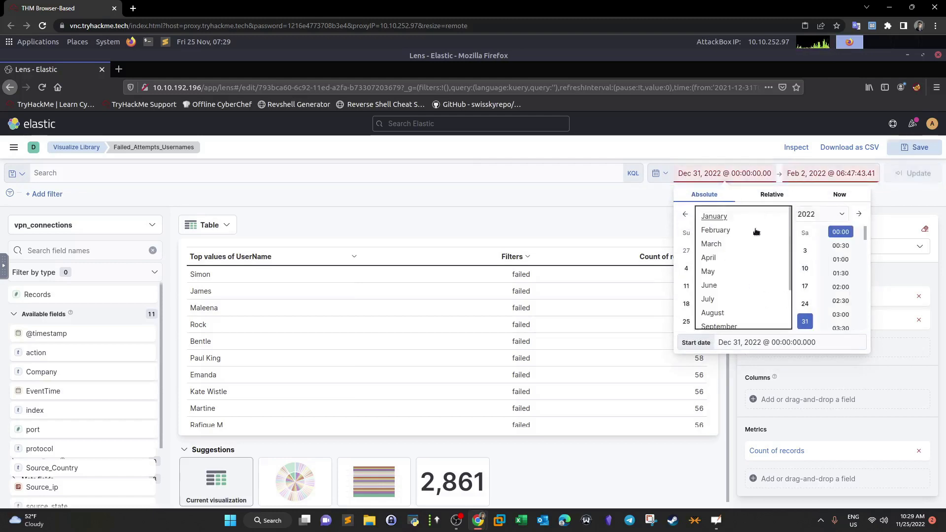
pyautogui.click(714, 217)
pyautogui.click(805, 250)
# Set the time range's absolute end date to Jan 31, 2022 and update the visualization
pyautogui.click(817, 174)
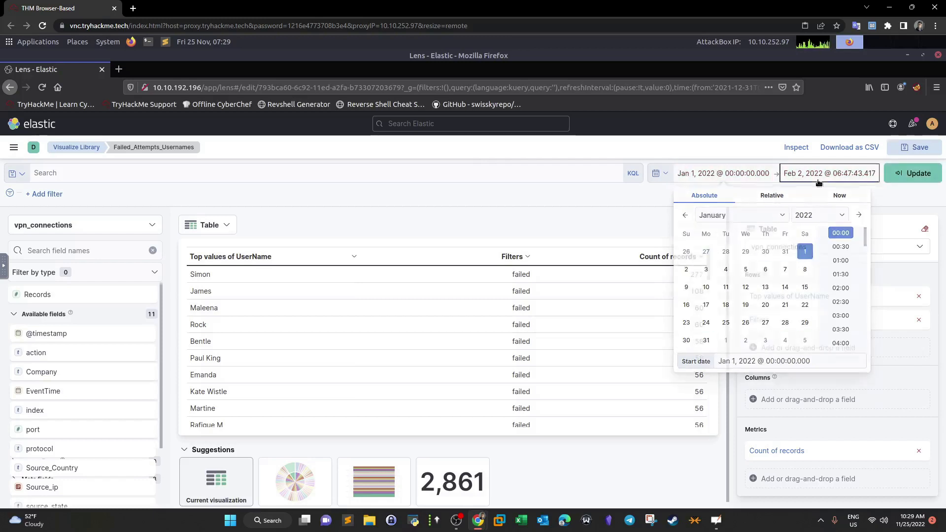
pyautogui.click(780, 220)
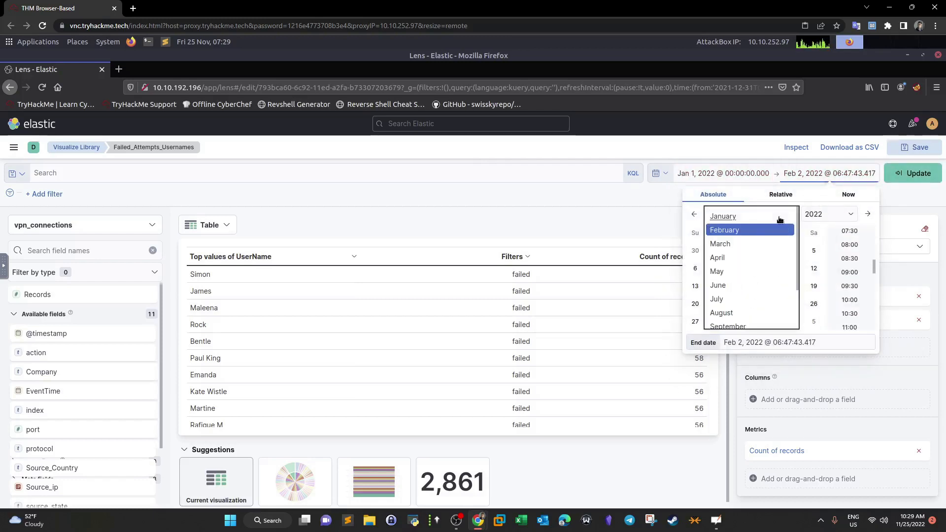
pyautogui.click(718, 220)
pyautogui.click(715, 339)
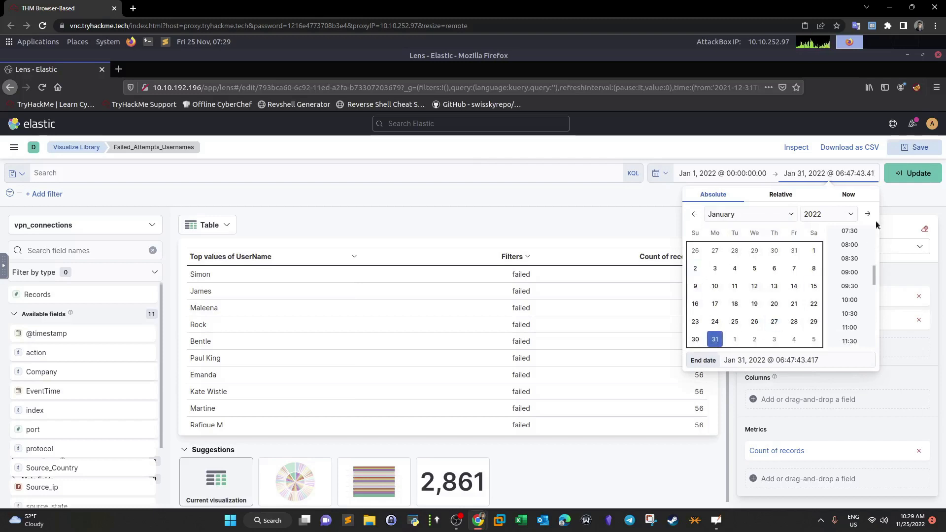
pyautogui.click(910, 178)
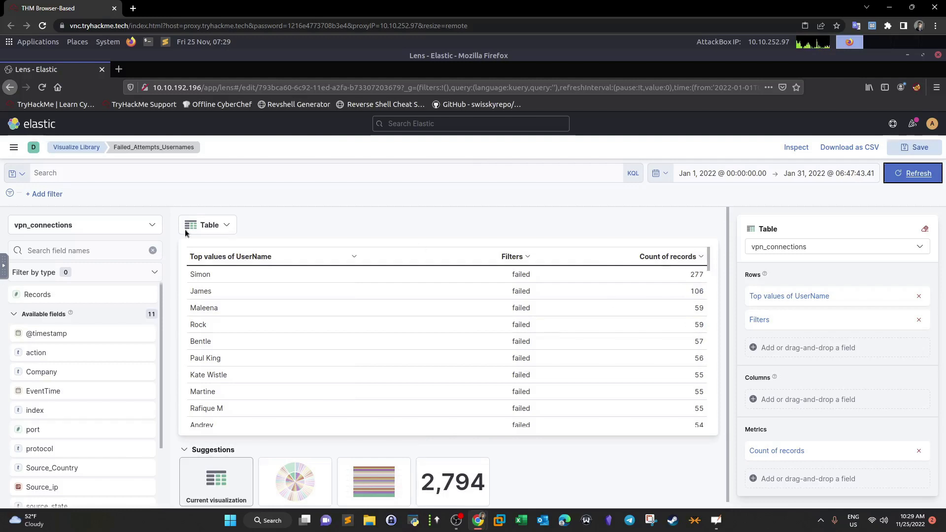
# Change the visualization type to Metric to show the overall count of records
pyautogui.click(202, 228)
pyautogui.scroll(-2, 278, 354)
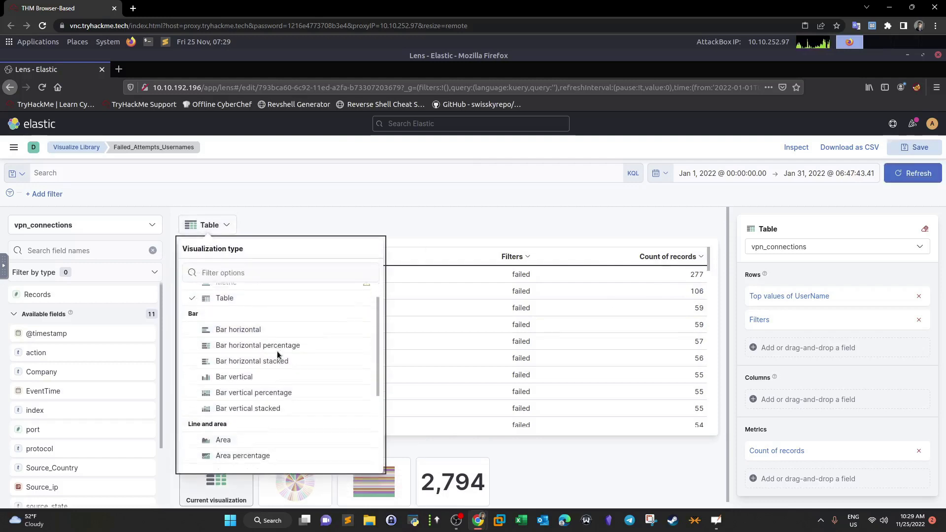
pyautogui.scroll(1, 278, 354)
pyautogui.click(238, 308)
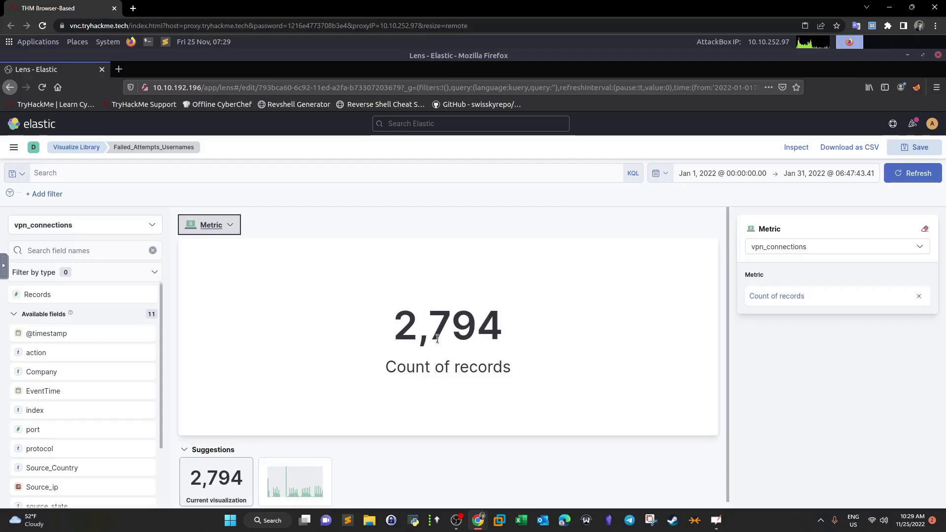
# Change the visualization back to a table and group its rows by the action field
pyautogui.click(219, 225)
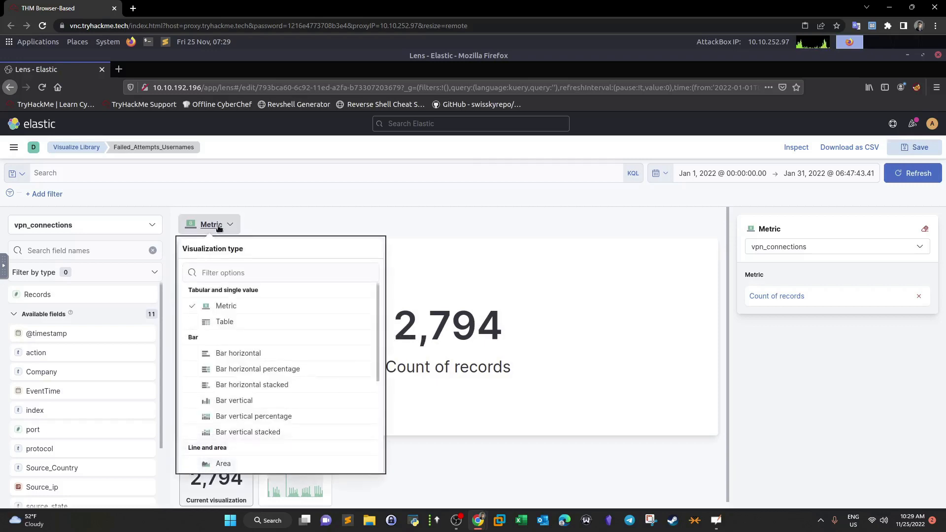
pyautogui.click(224, 321)
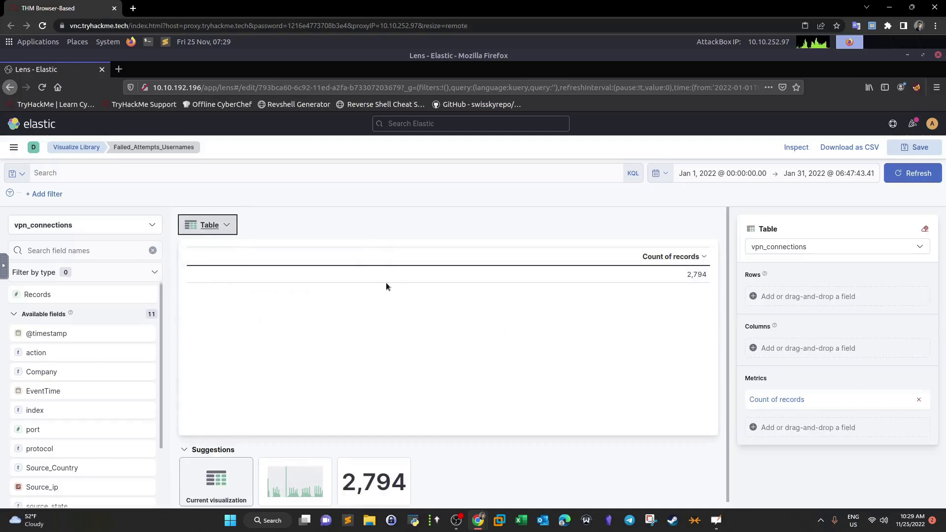
pyautogui.moveTo(73, 354); pyautogui.dragTo(336, 314)
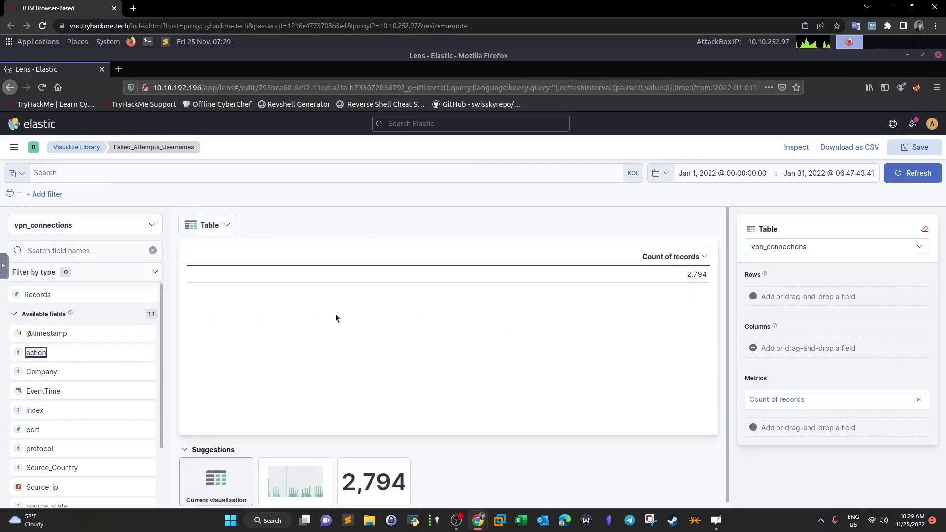
pyautogui.moveTo(14, 356); pyautogui.dragTo(331, 338)
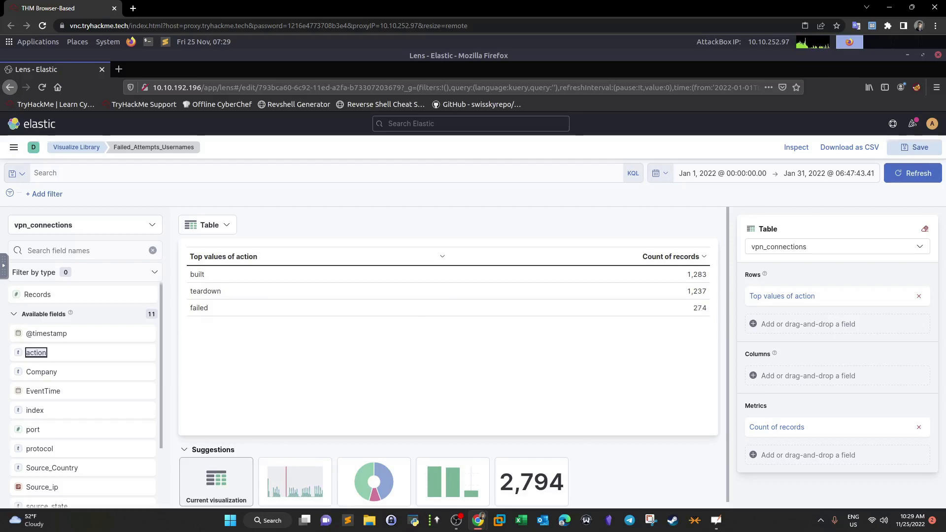
# In the TryHackMe room, submit 274 as the number of wrong VPN connection attempts in January and dismiss the completion dialog
pyautogui.hotkey('alt', 'Tab')
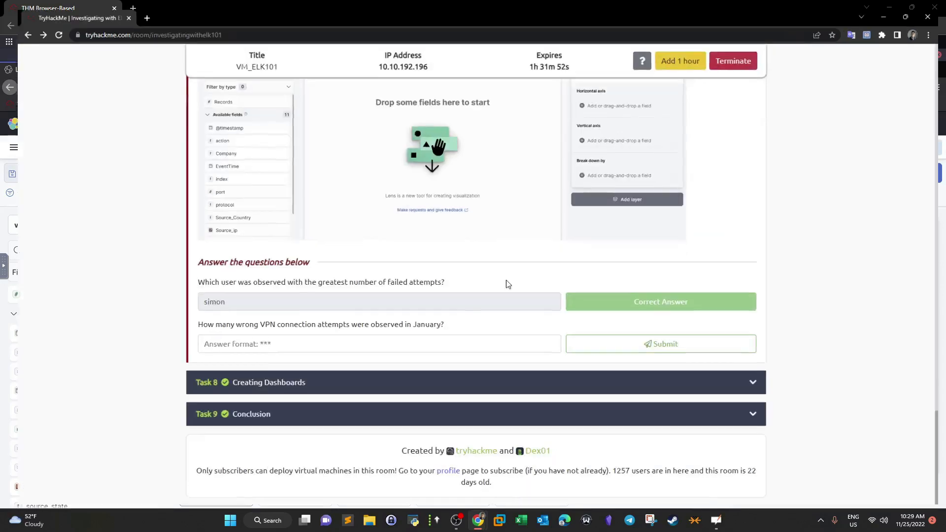
pyautogui.write('274')
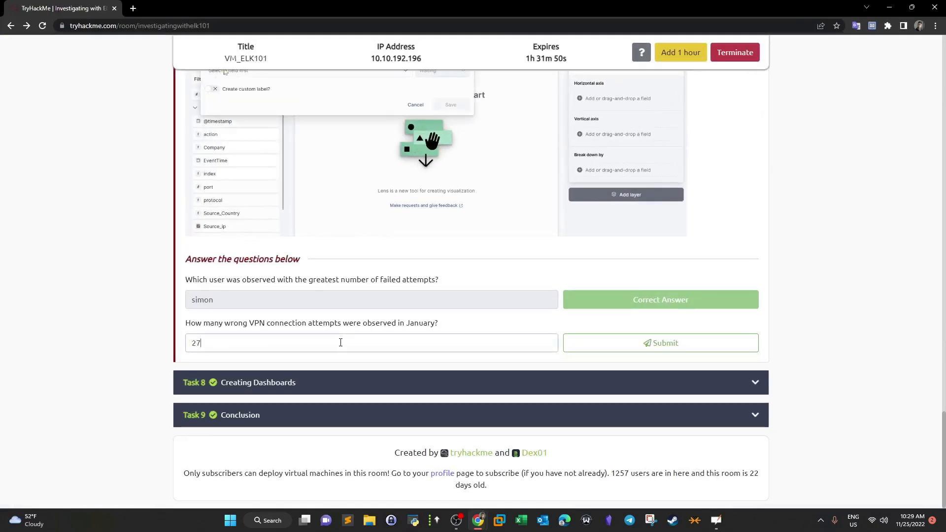
pyautogui.click(665, 347)
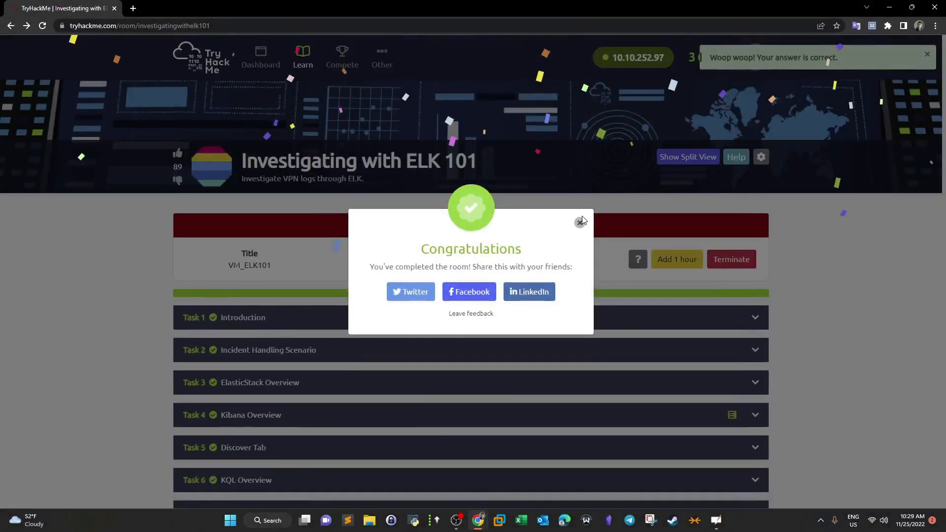
pyautogui.click(580, 223)
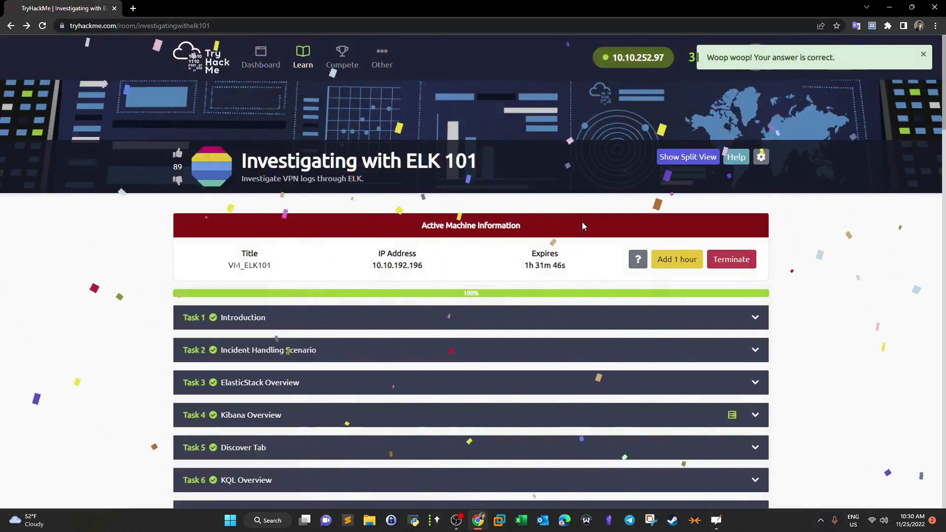